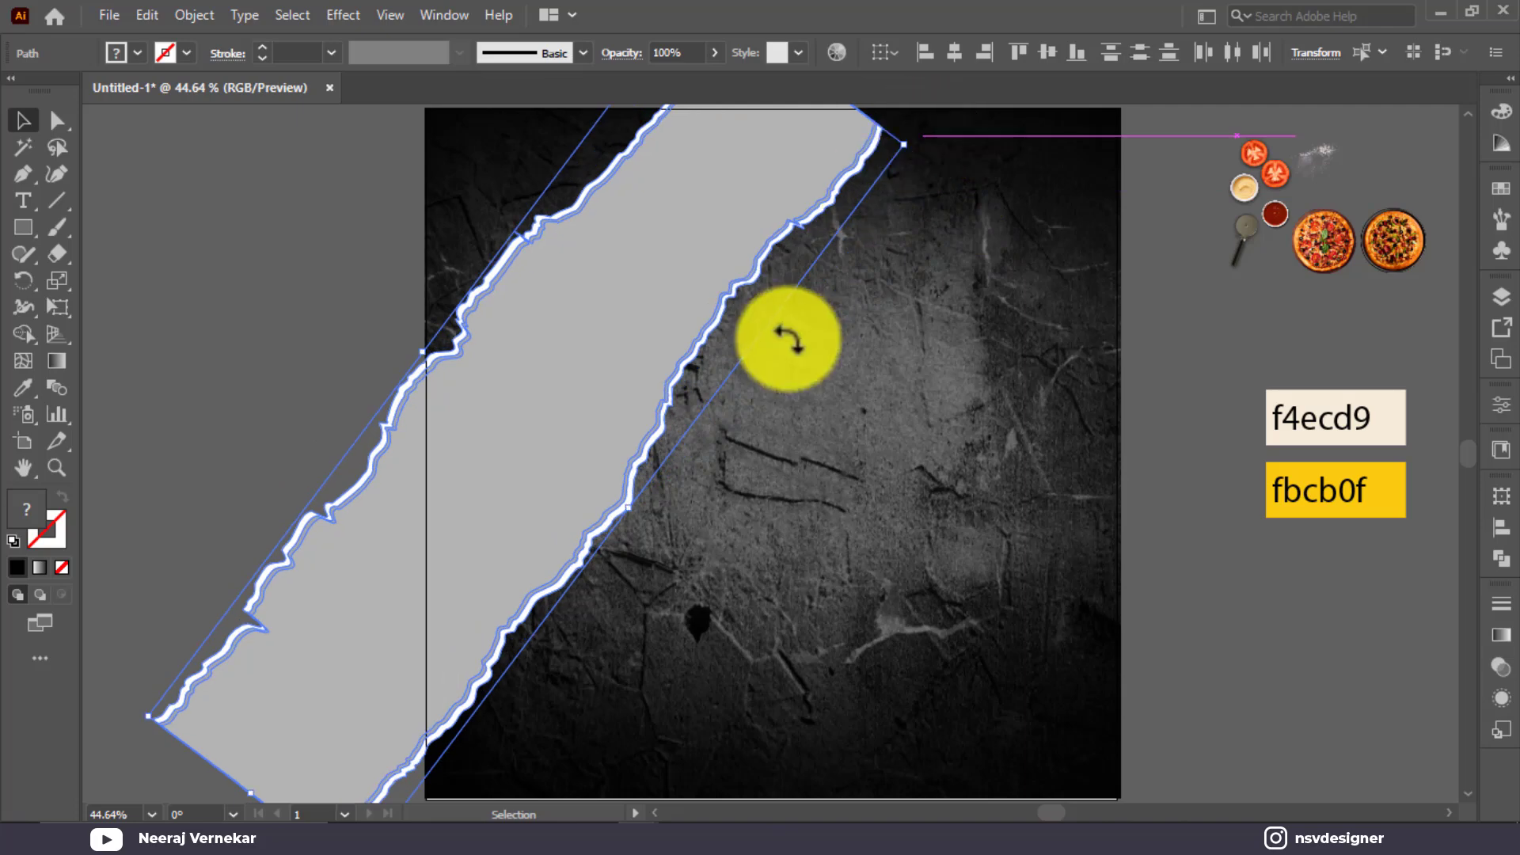
Position the grey torn-paper strip diagonally across the artboard
drag(719, 397, 681, 343)
click(856, 418)
click(742, 355)
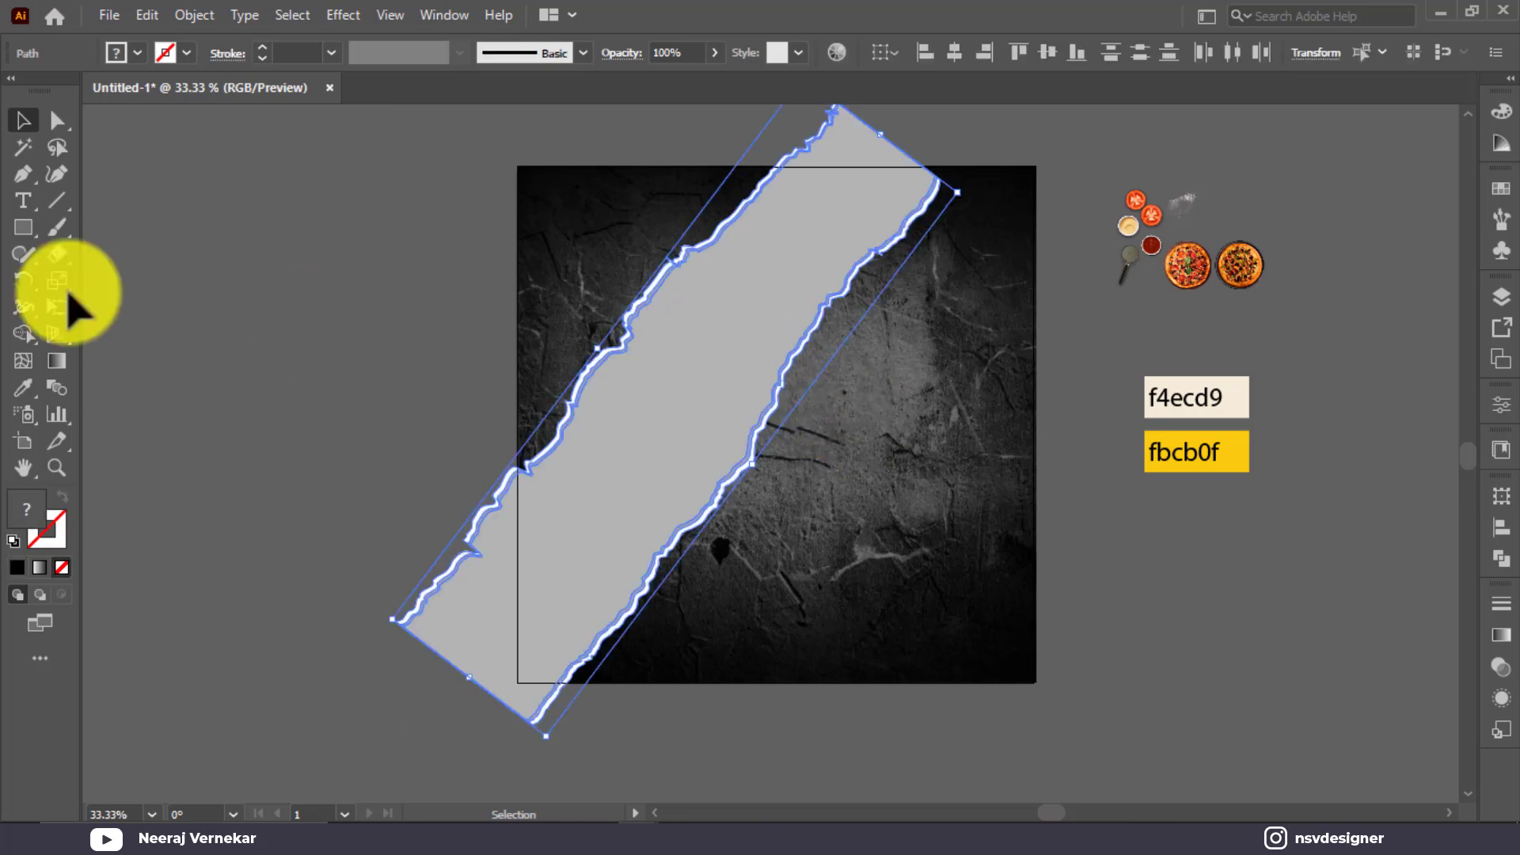
Create a separate solid shape from the torn strip's interior with the Shape Builder tool
click(24, 336)
click(724, 378)
click(20, 117)
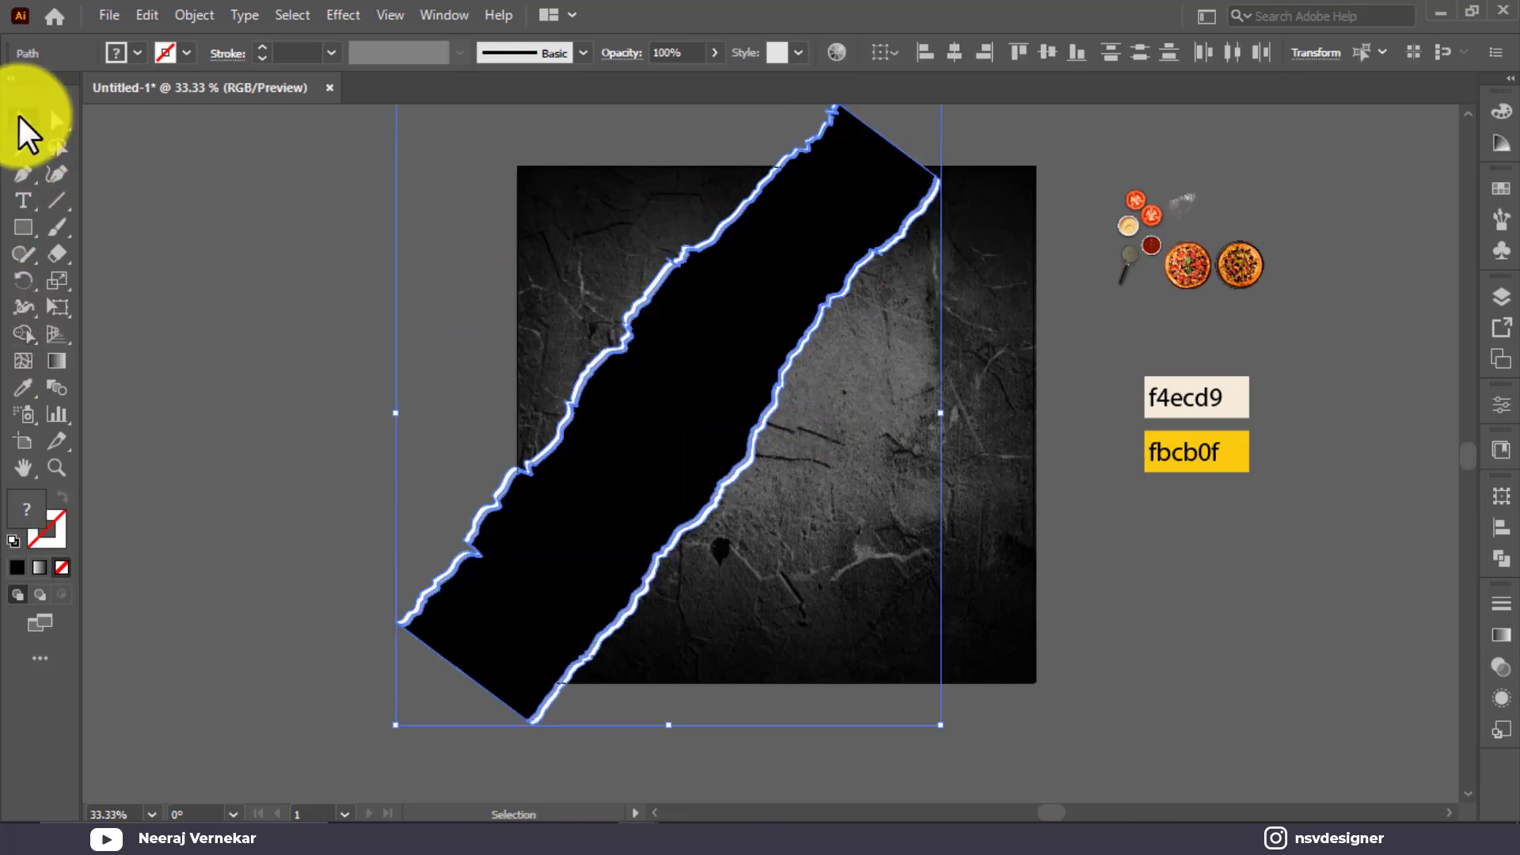
Delete the grey and white edge pieces along the upper part of the strip's left-hand torn side
click(305, 338)
click(606, 373)
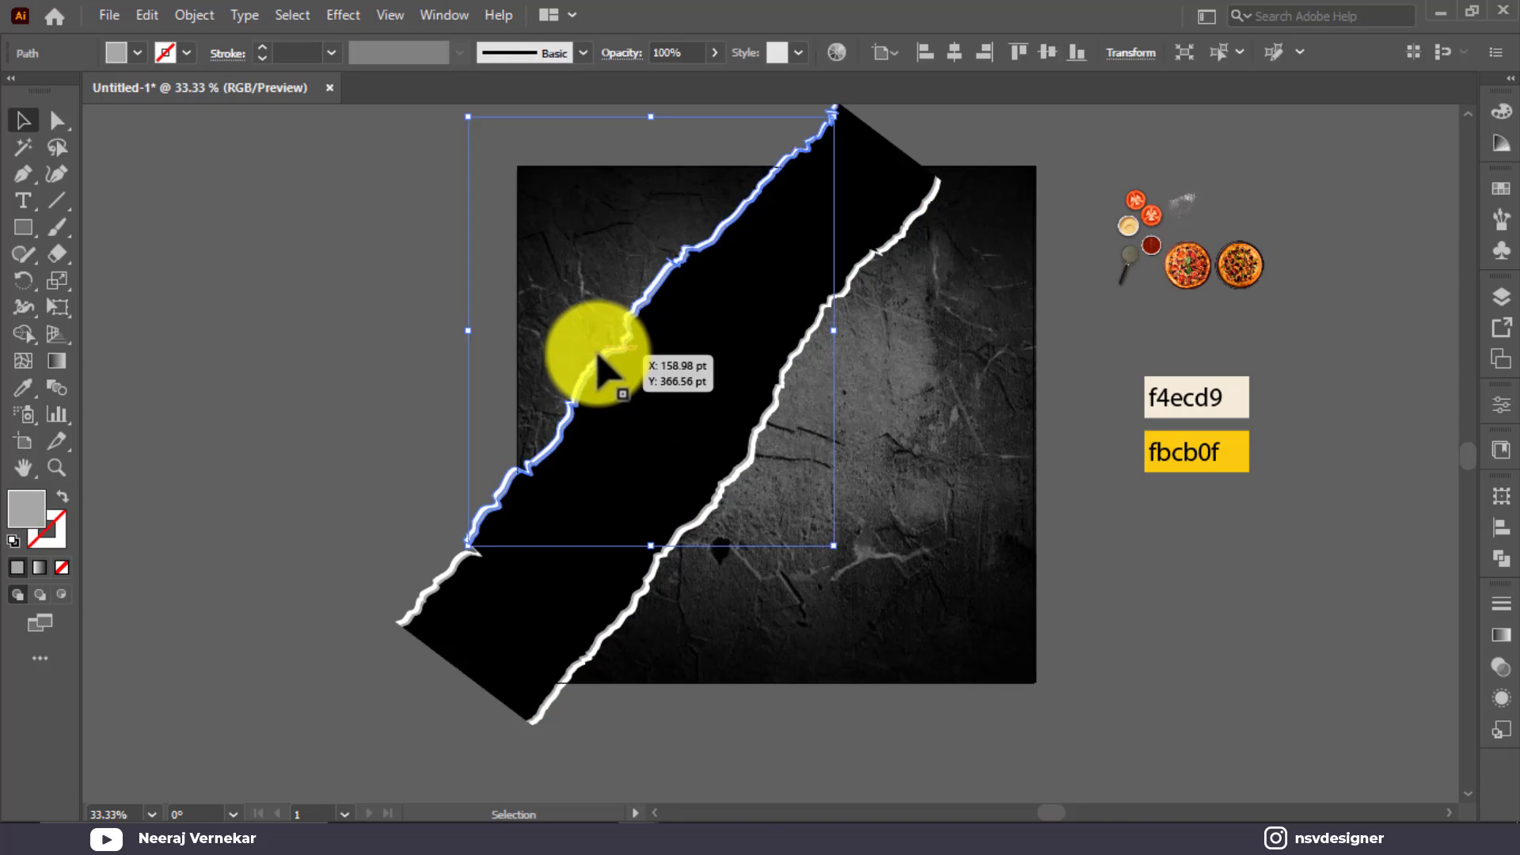
key(Delete)
click(457, 568)
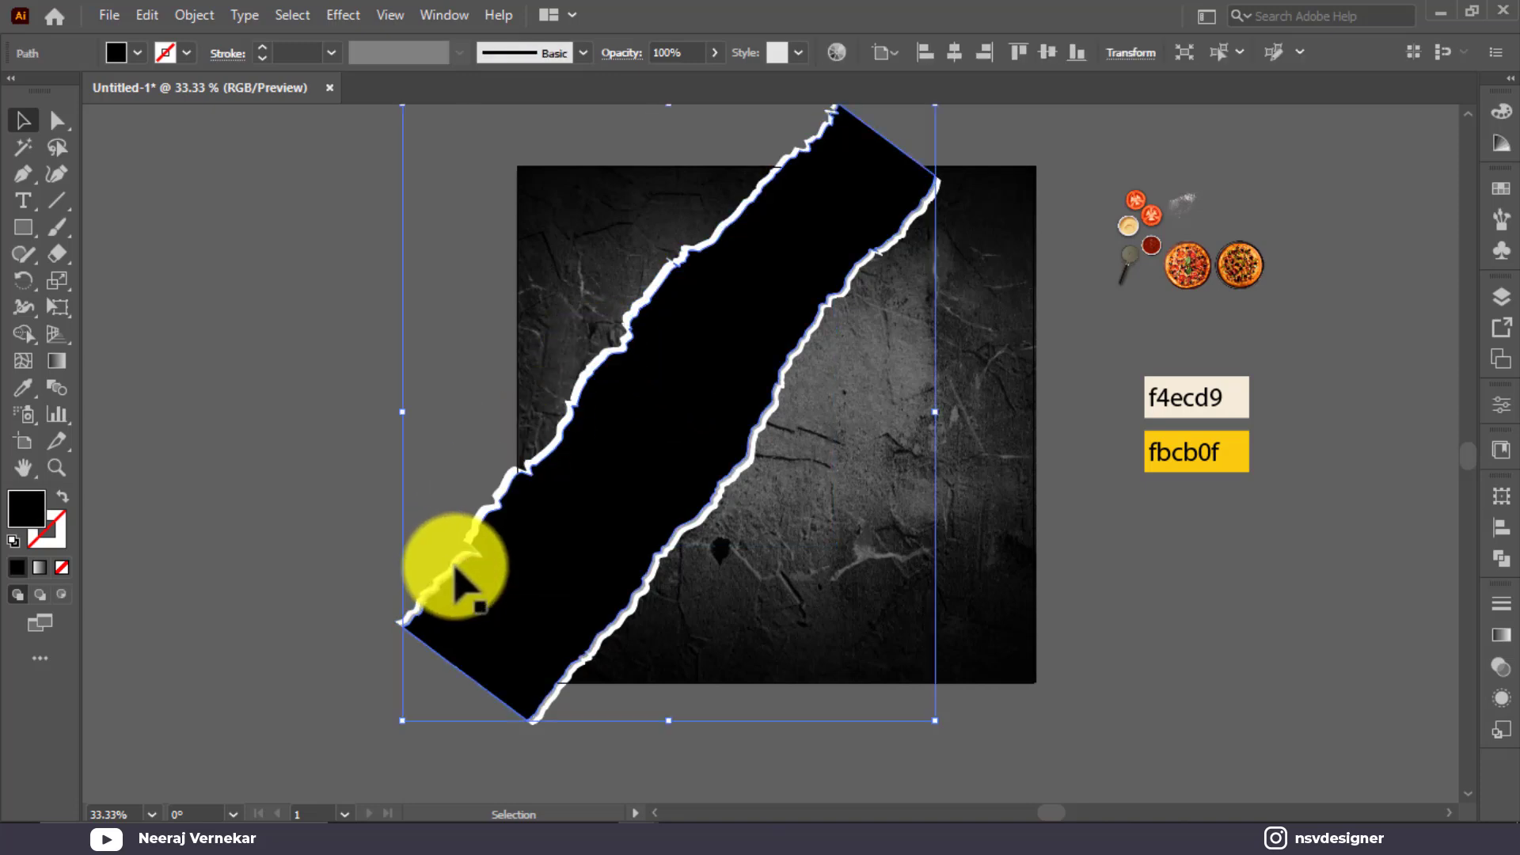
key(Delete)
click(493, 511)
key(ctrl+z)
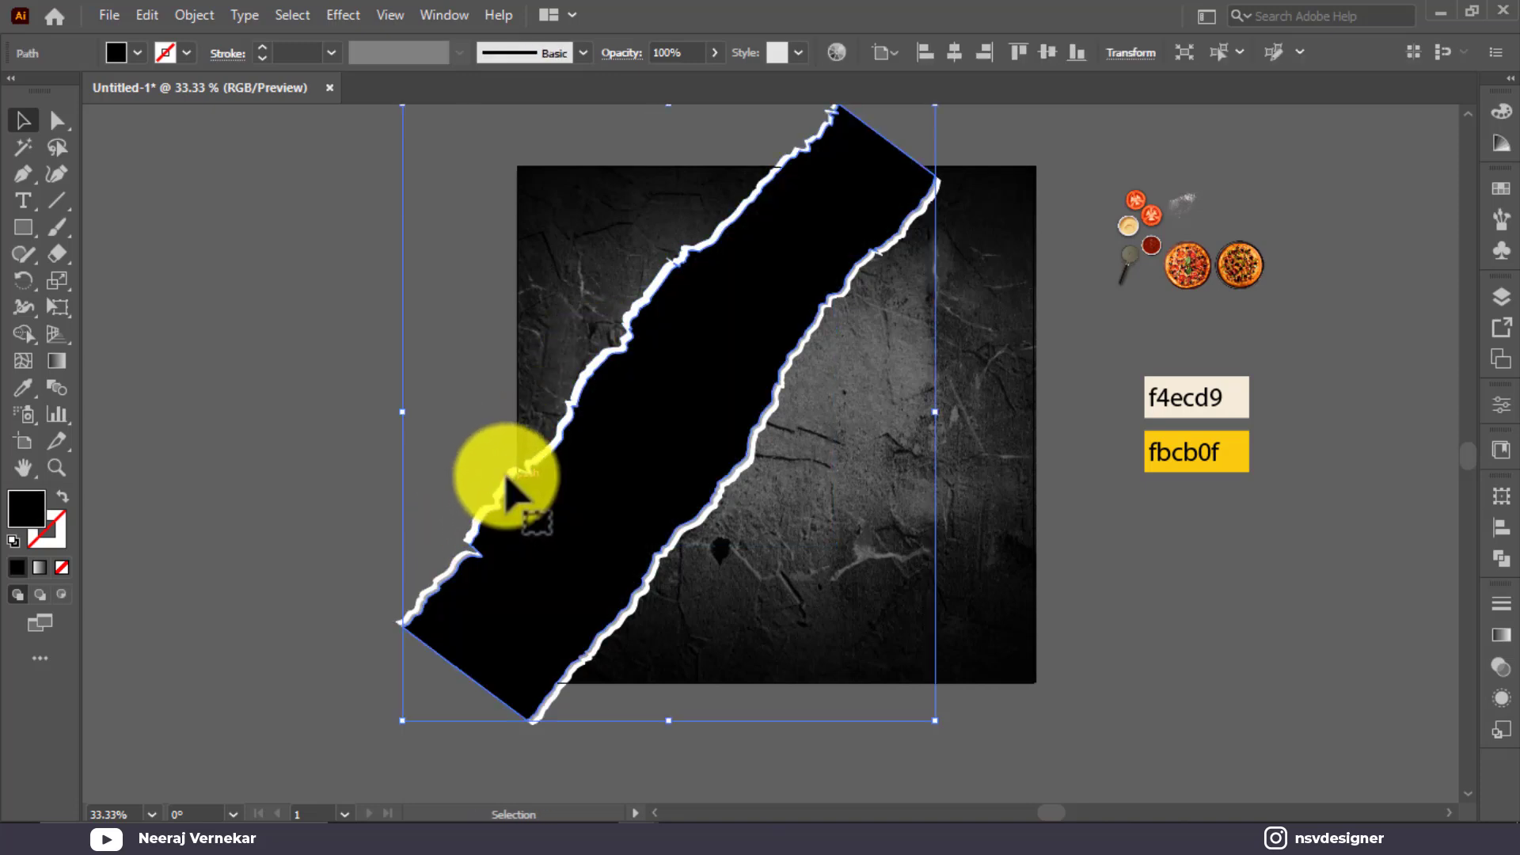
key(ctrl+z)
click(171, 281)
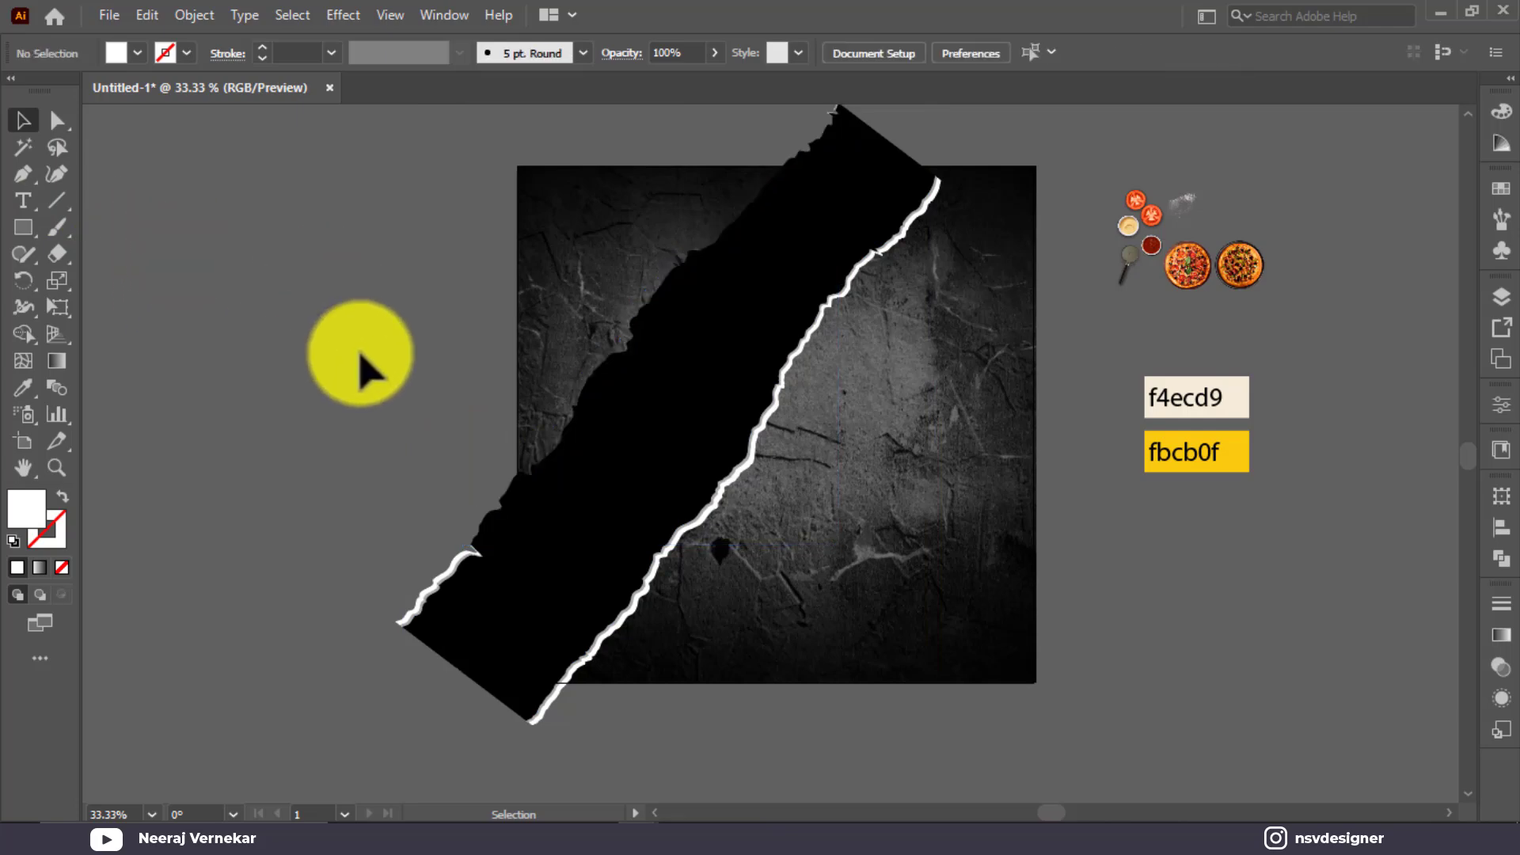
Delete the remaining white and grey edge pieces at the lower end of the strip's left-hand side
click(449, 568)
key(Delete)
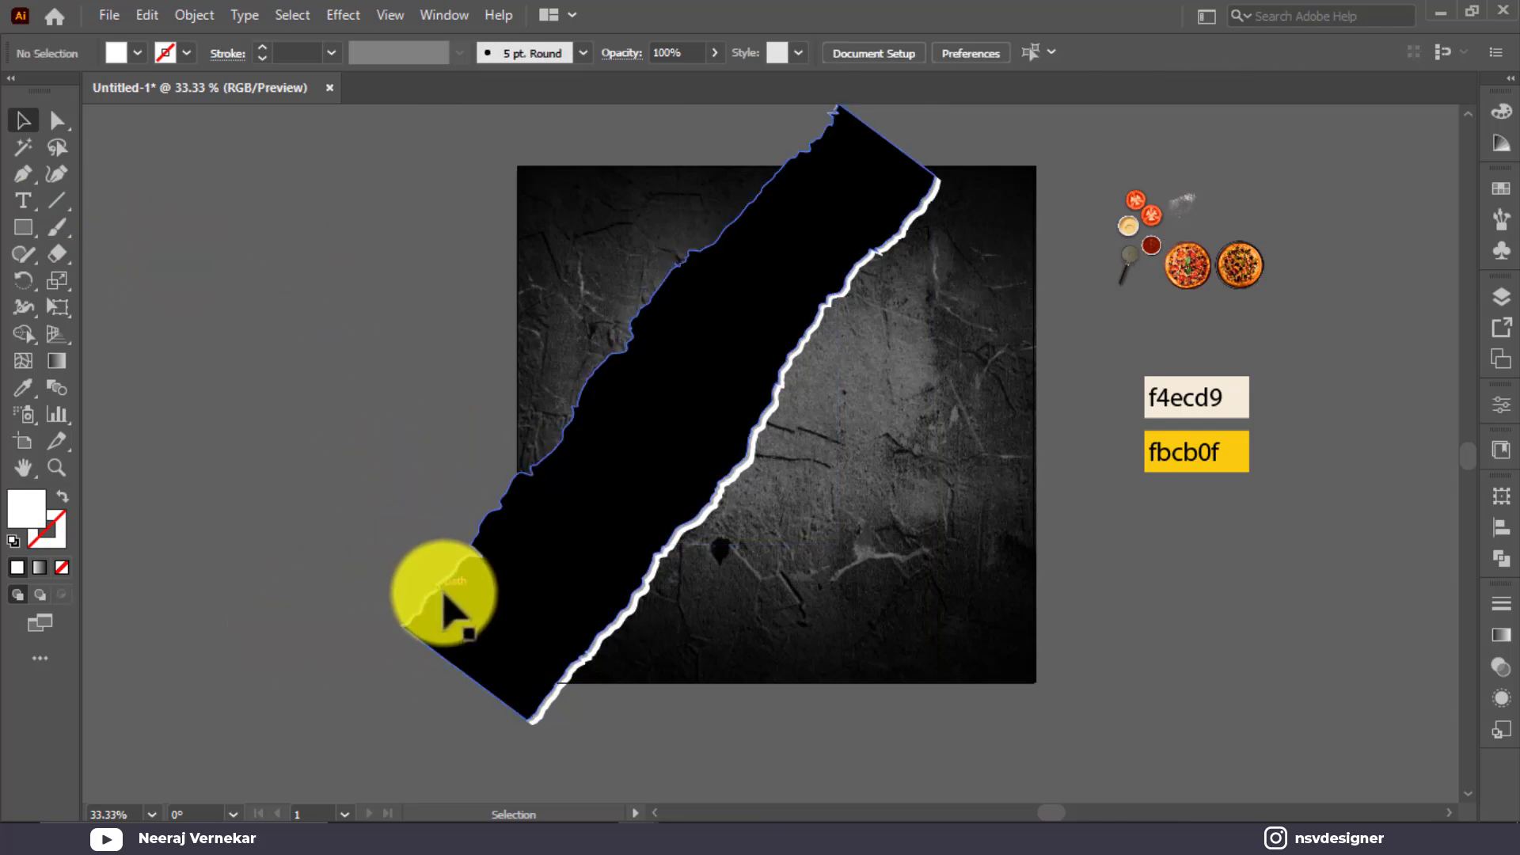
scroll(432, 603, up, 5)
click(565, 584)
key(Delete)
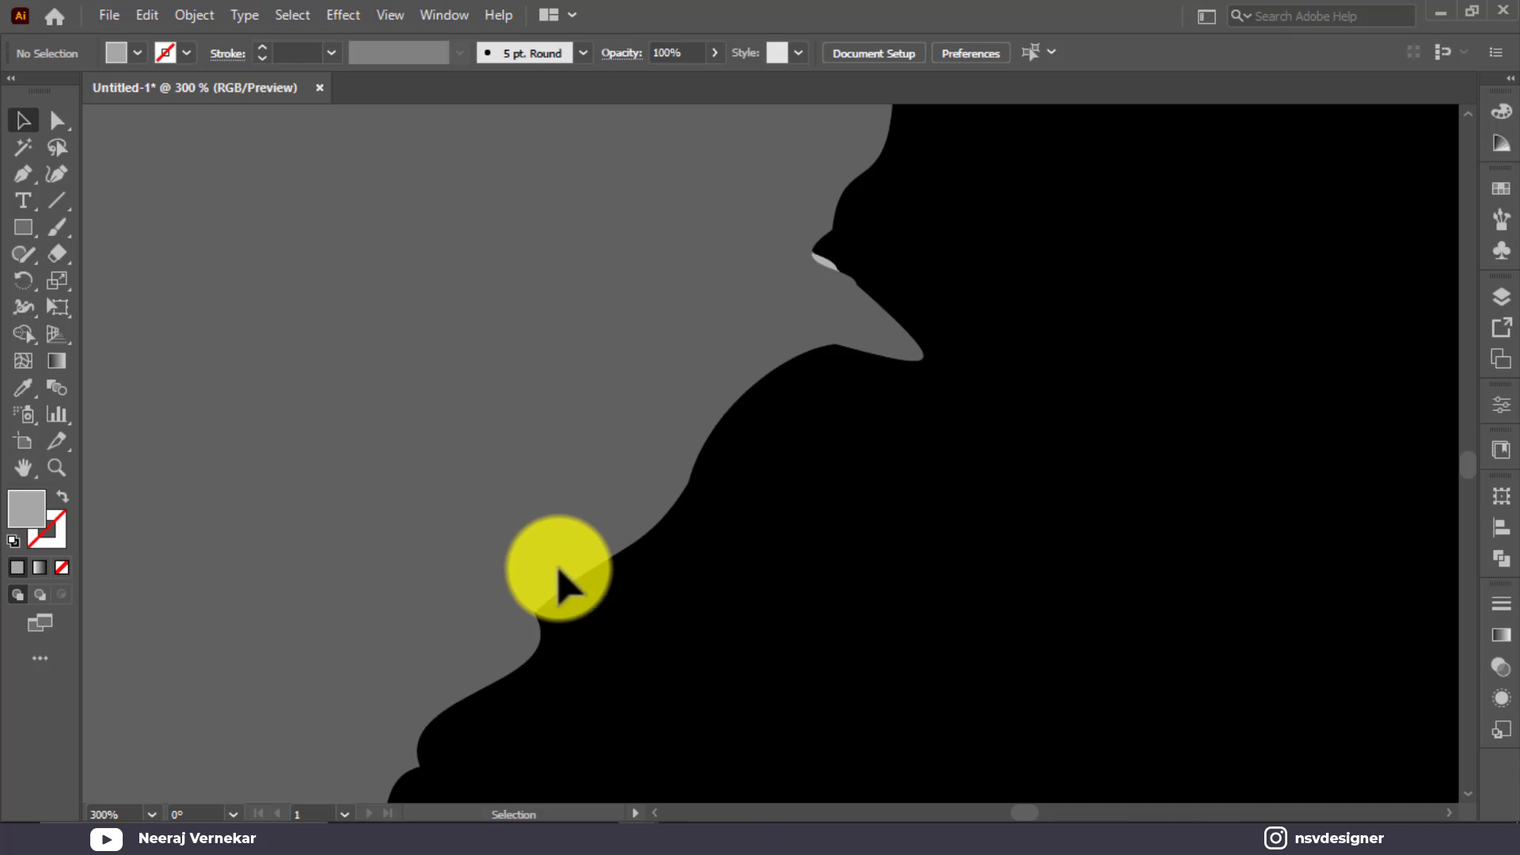
scroll(559, 571, down, 6)
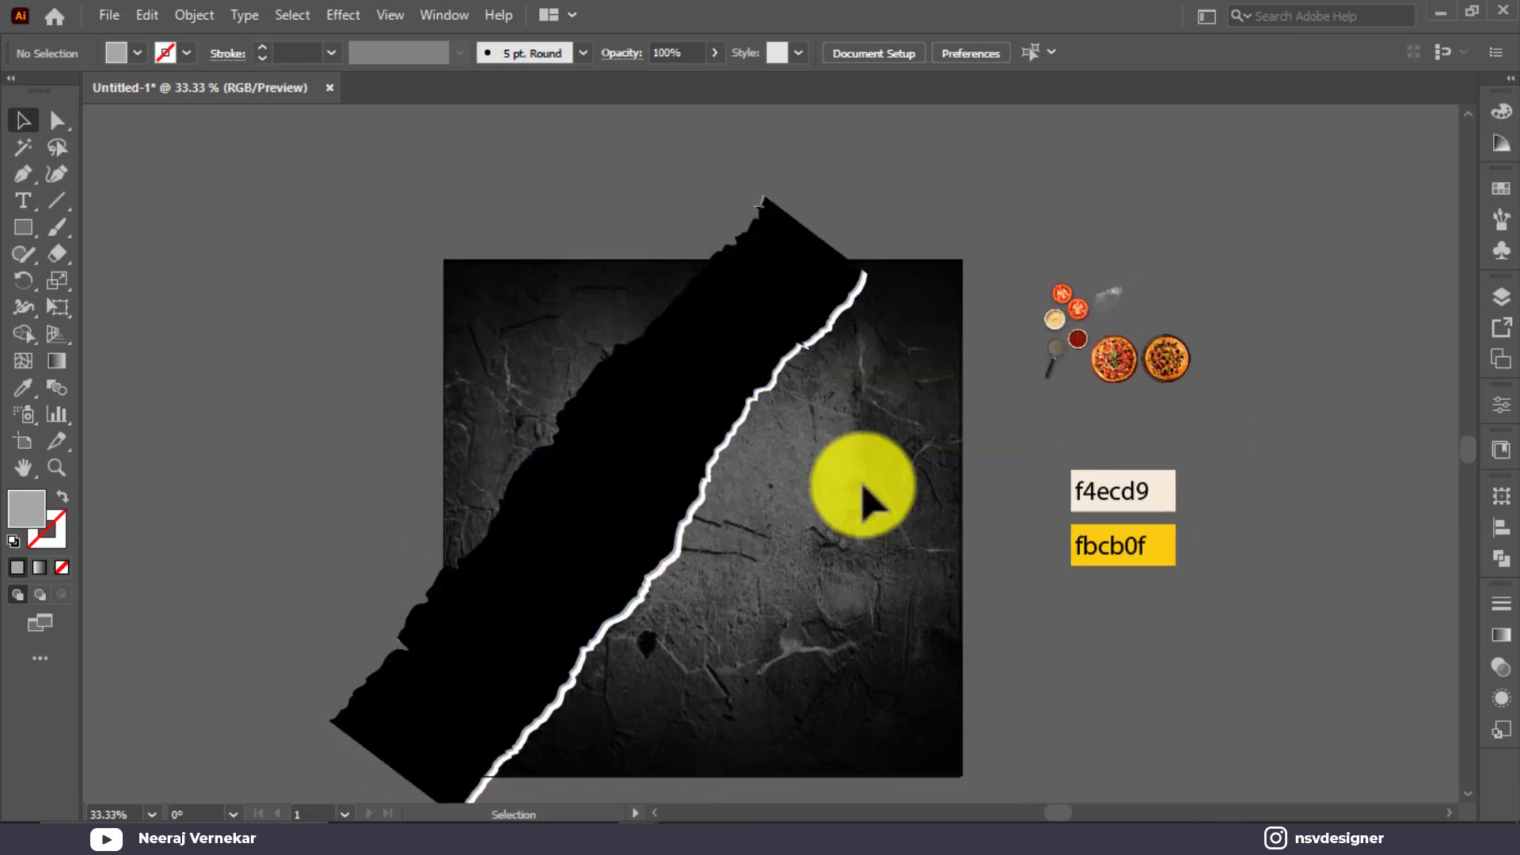
Shift the strip with its white torn edge slightly up and to the left on the artboard
click(730, 410)
drag(730, 411, 704, 383)
click(444, 282)
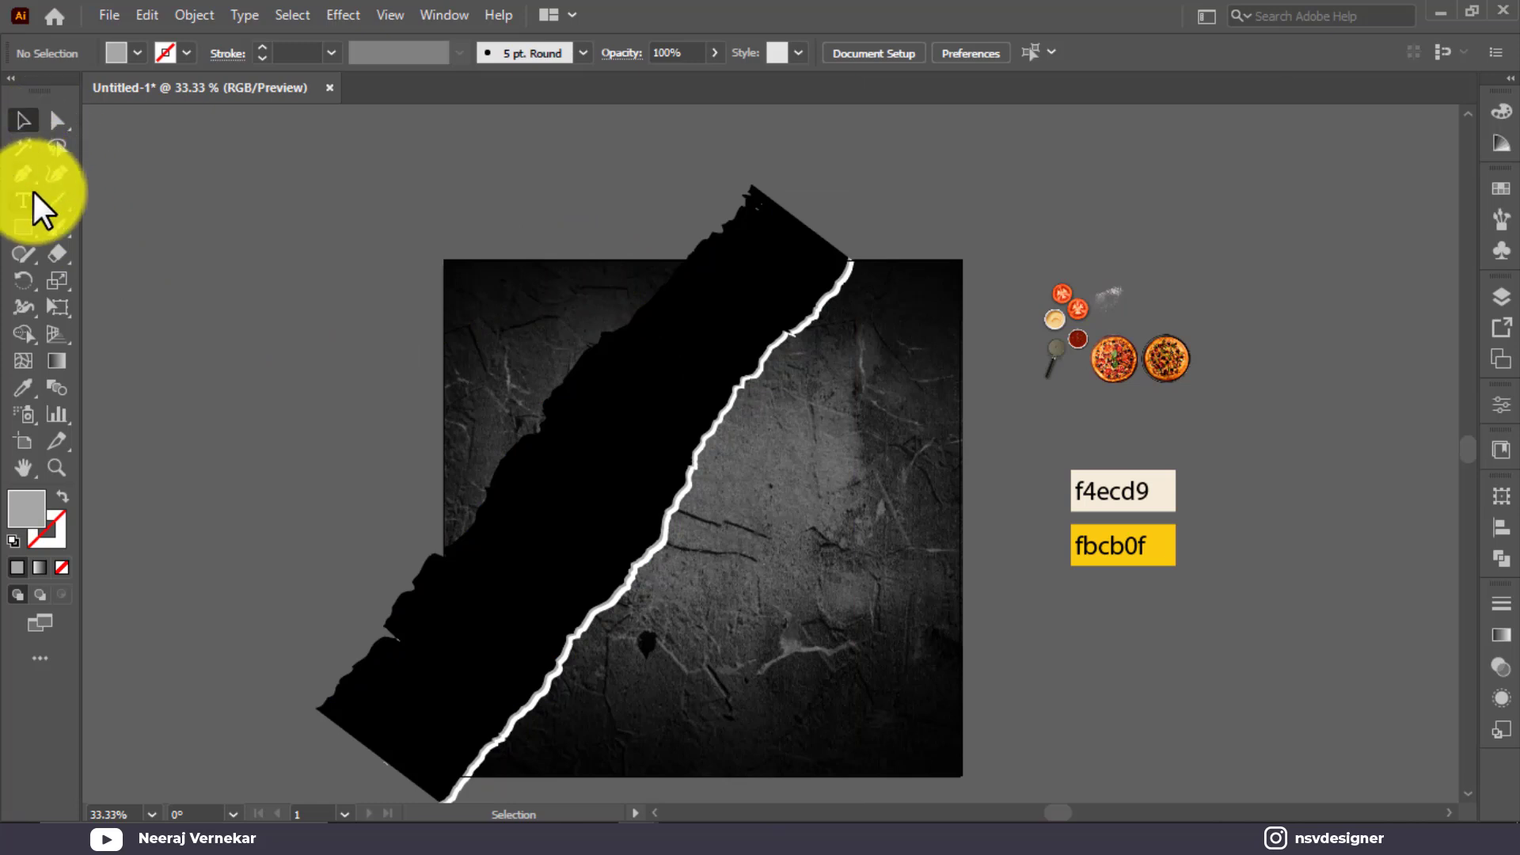
Draw a closed polygon with the Pen tool covering the artboard's upper-left area and overlapping the black strip
click(418, 782)
click(352, 790)
click(275, 669)
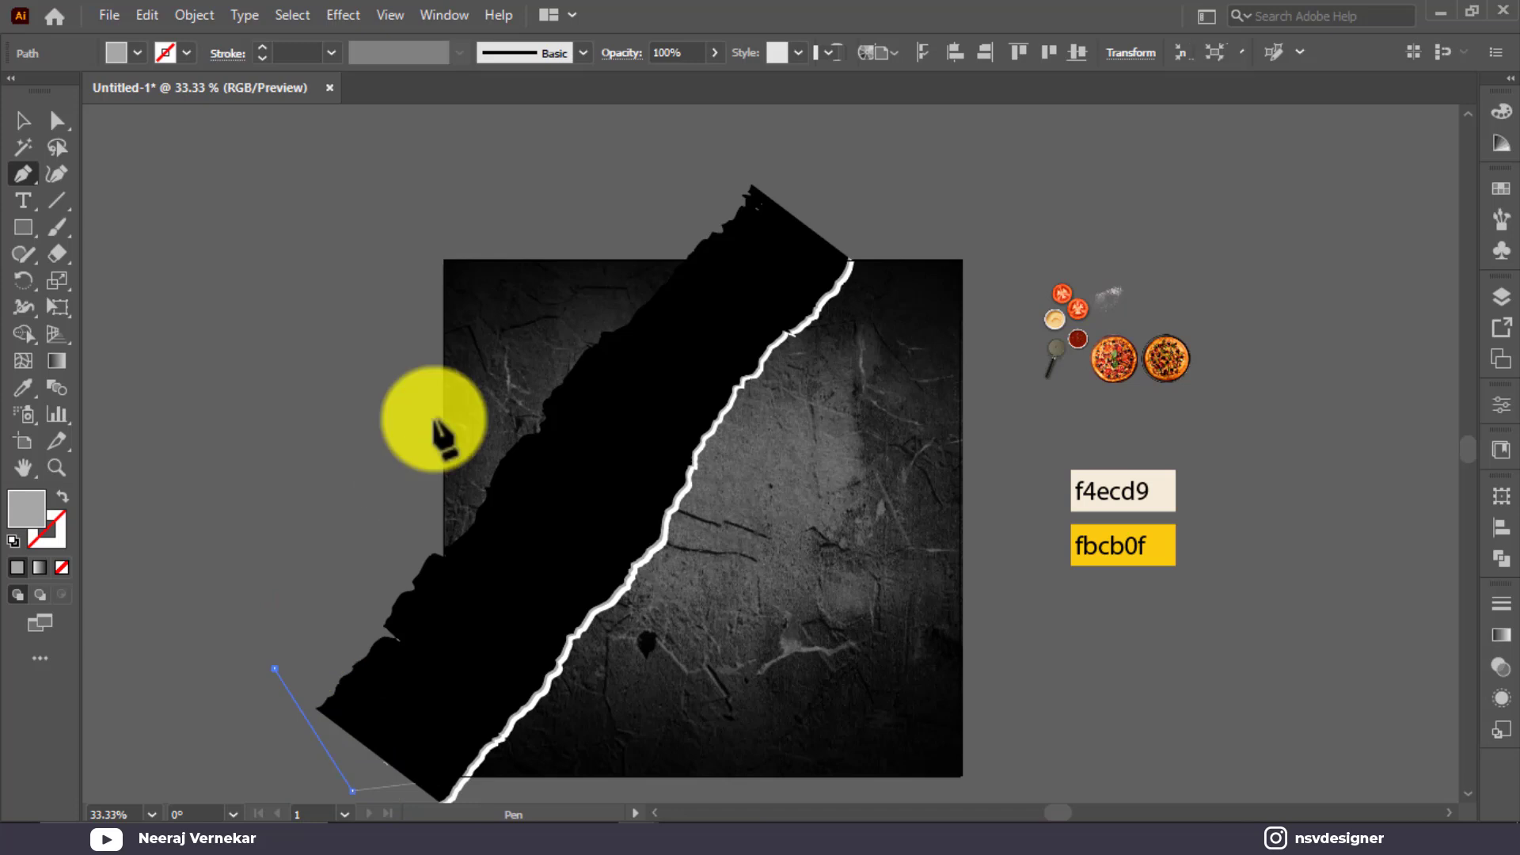
click(344, 206)
click(590, 185)
click(821, 166)
click(865, 185)
click(794, 237)
click(418, 782)
Unite the polygon and the black strip into one shape with Pathfinder
click(22, 120)
shift+click(797, 316)
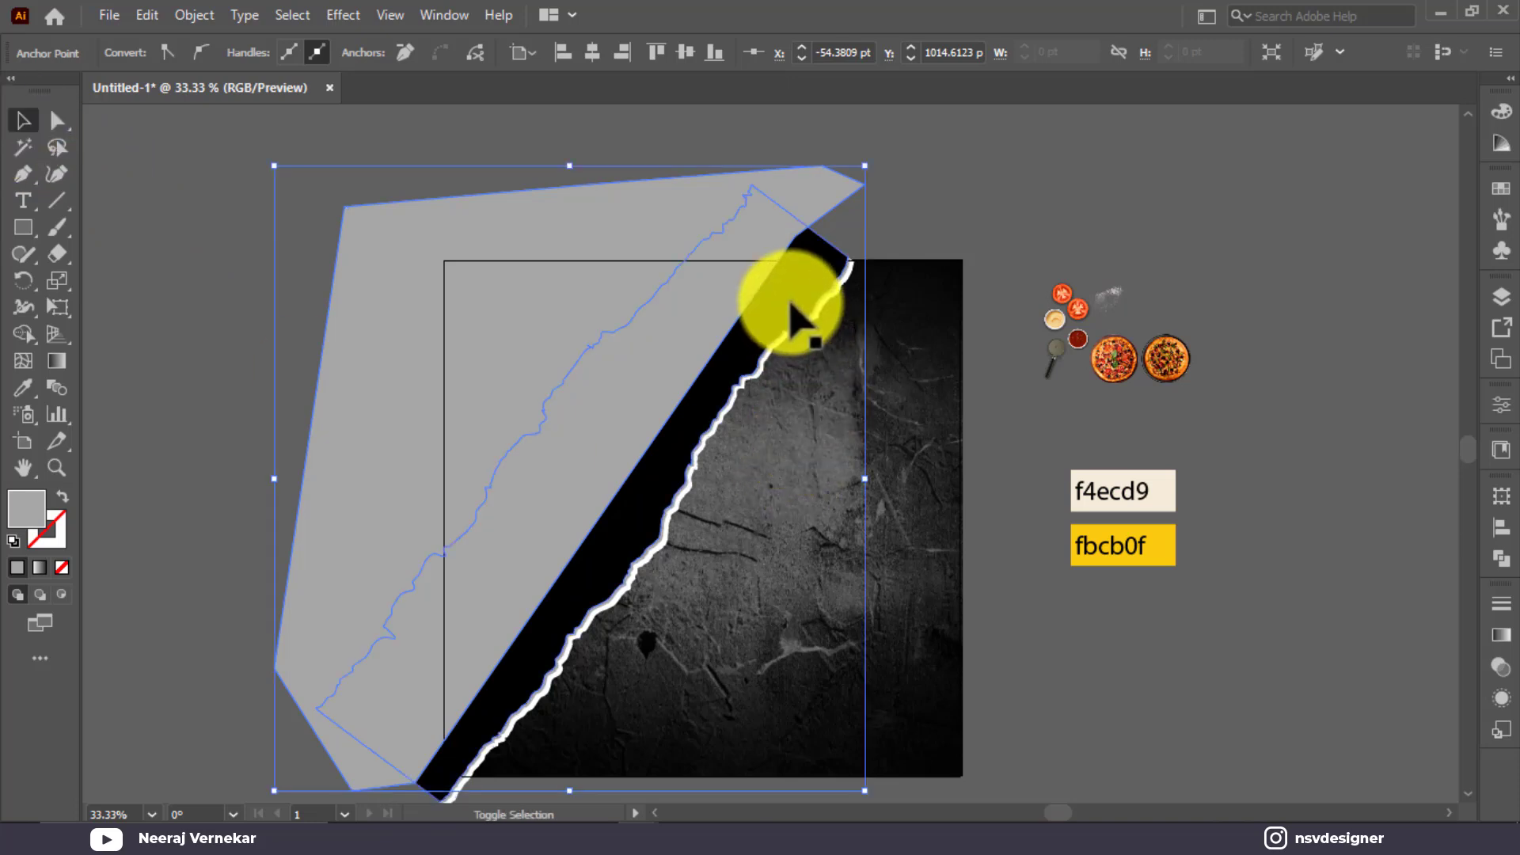
click(1502, 559)
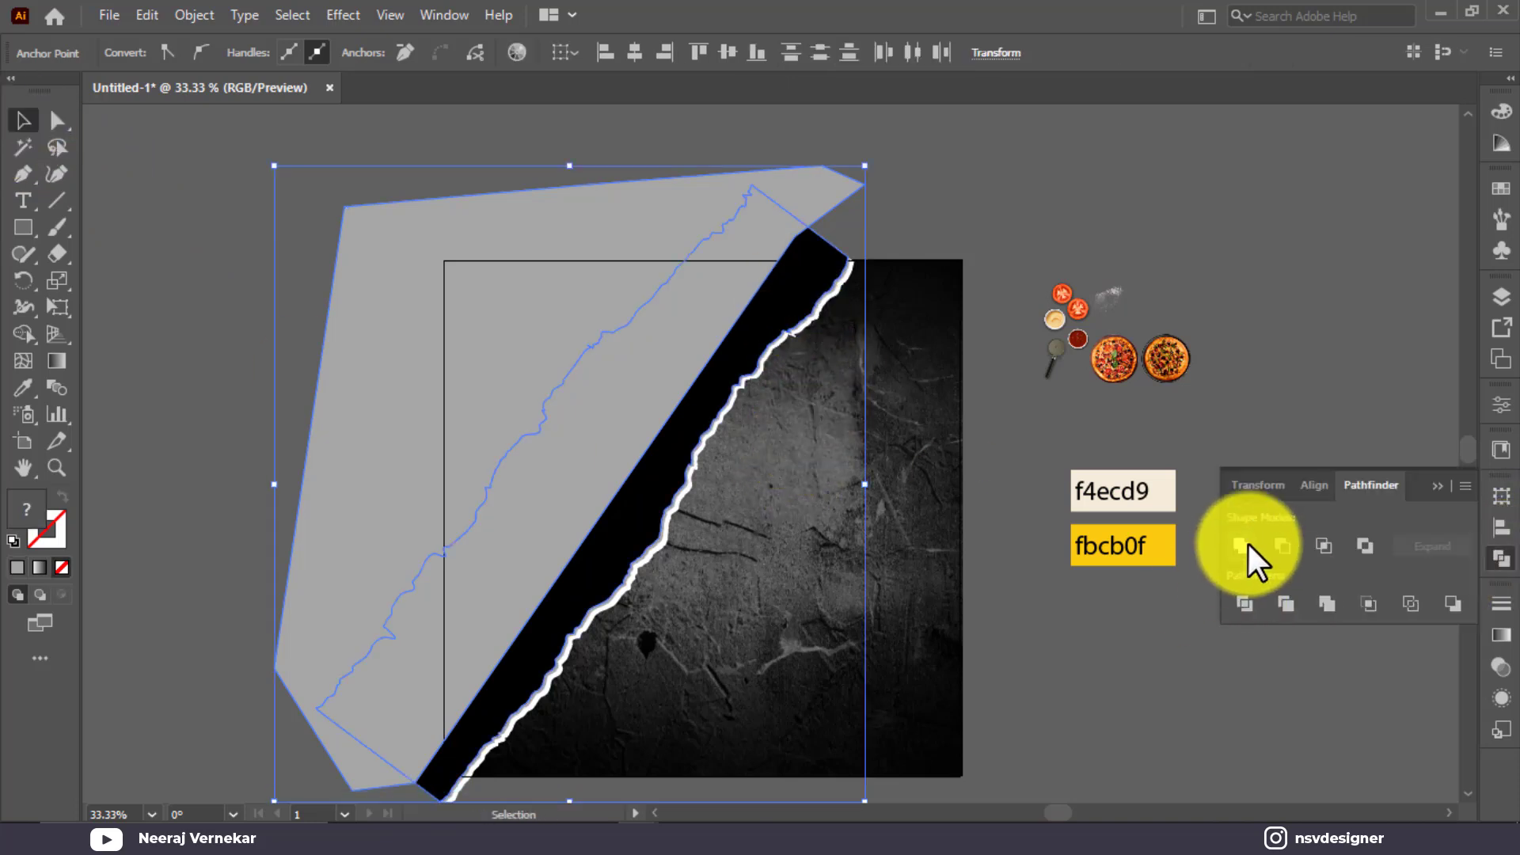
click(1242, 545)
click(1445, 480)
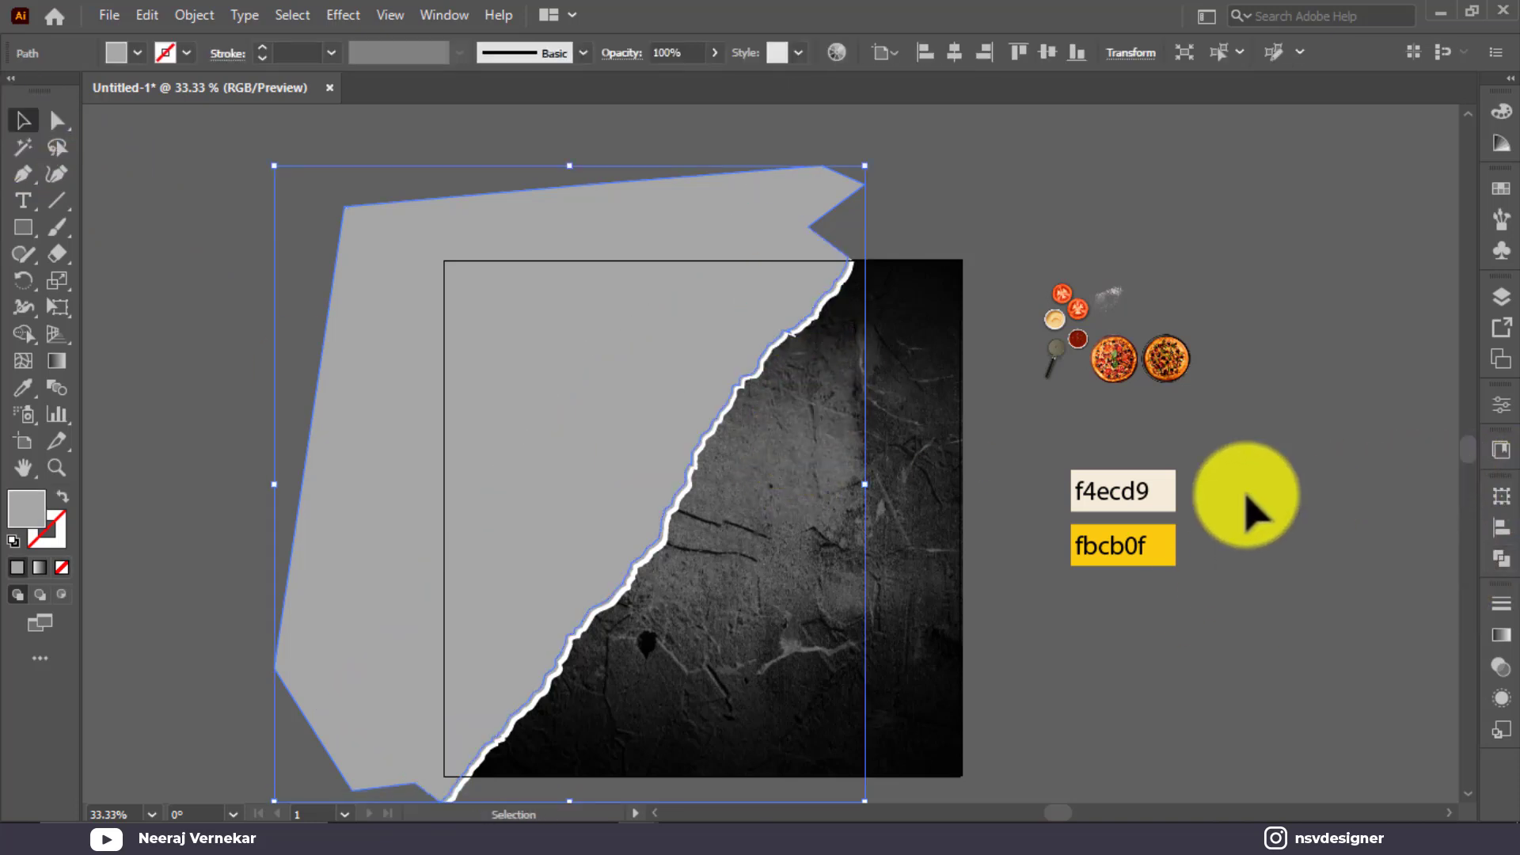
Recolour the united paper shape with the cream f4ecd9 sample using the Eyedropper
key(i)
click(1162, 485)
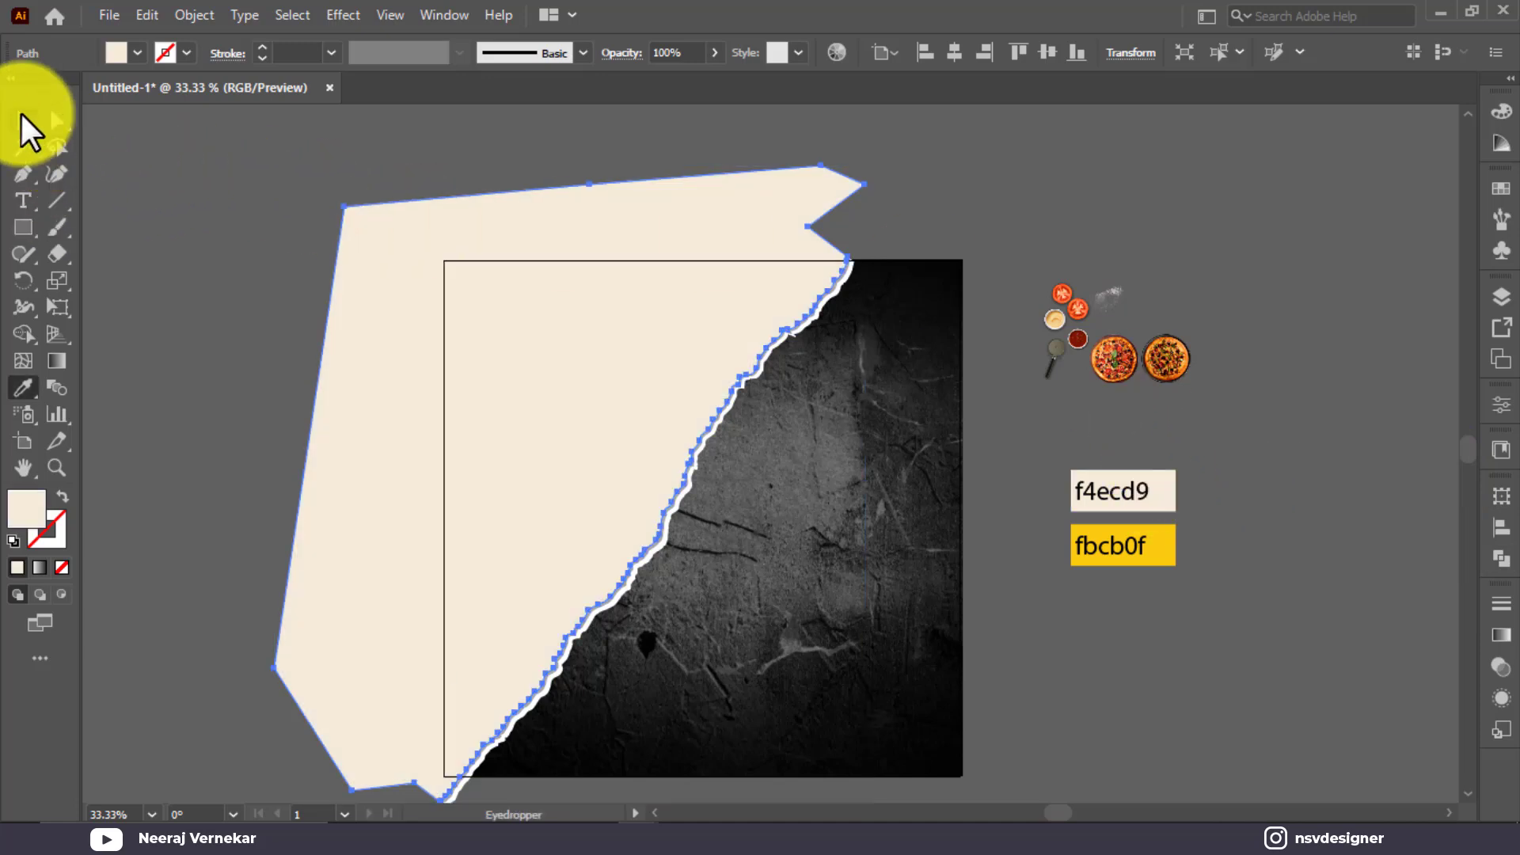
click(23, 123)
click(227, 177)
key(ctrl+0)
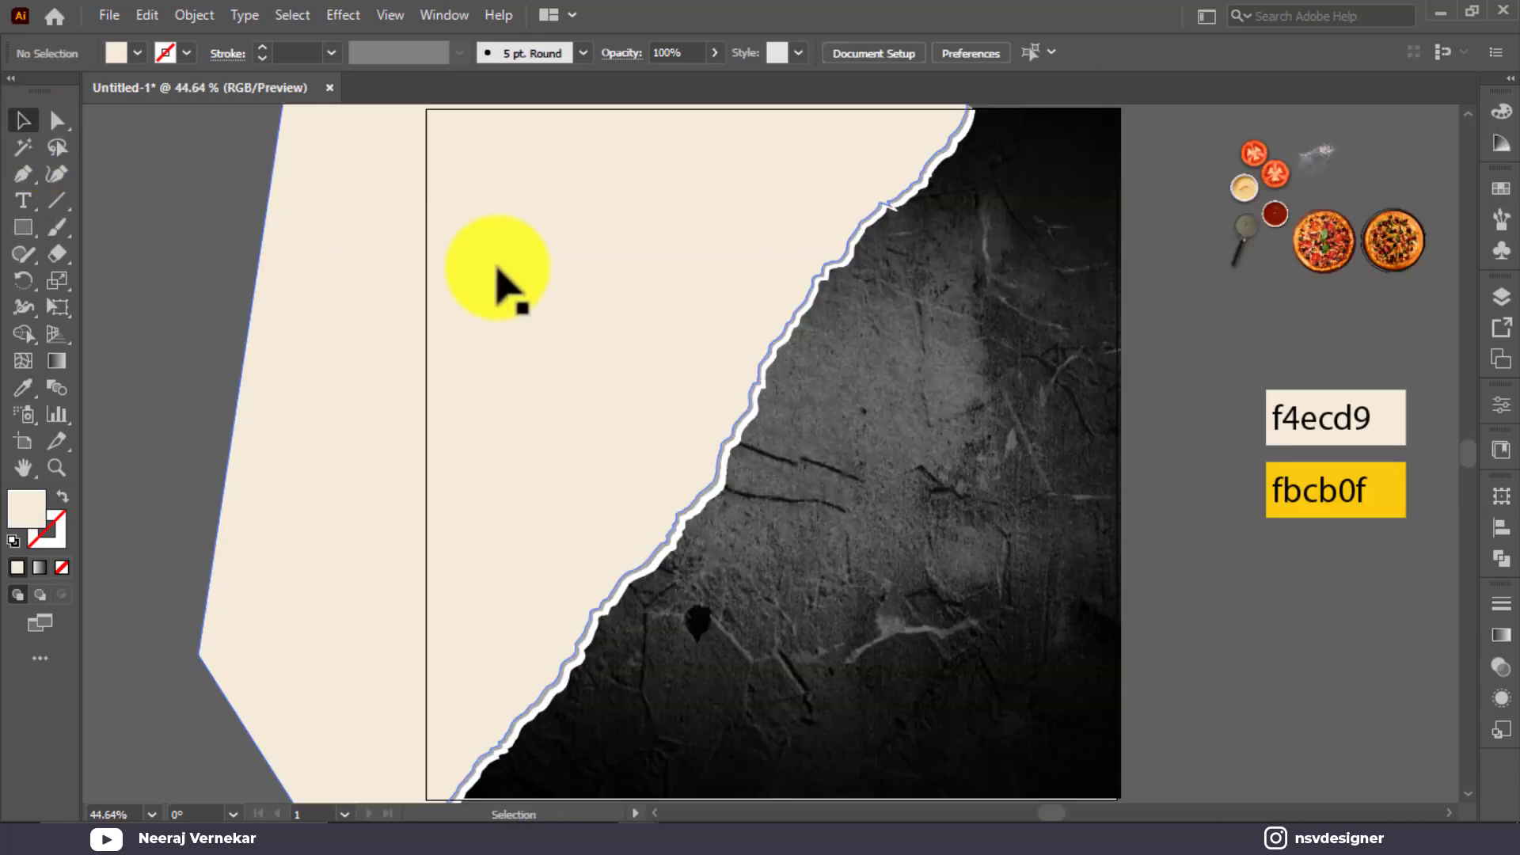
Duplicate the cream paper shape and place the copy outside the artboard, beside the original
key(ctrl+minus)
drag(397, 363, 794, 416)
drag(919, 425, 289, 356)
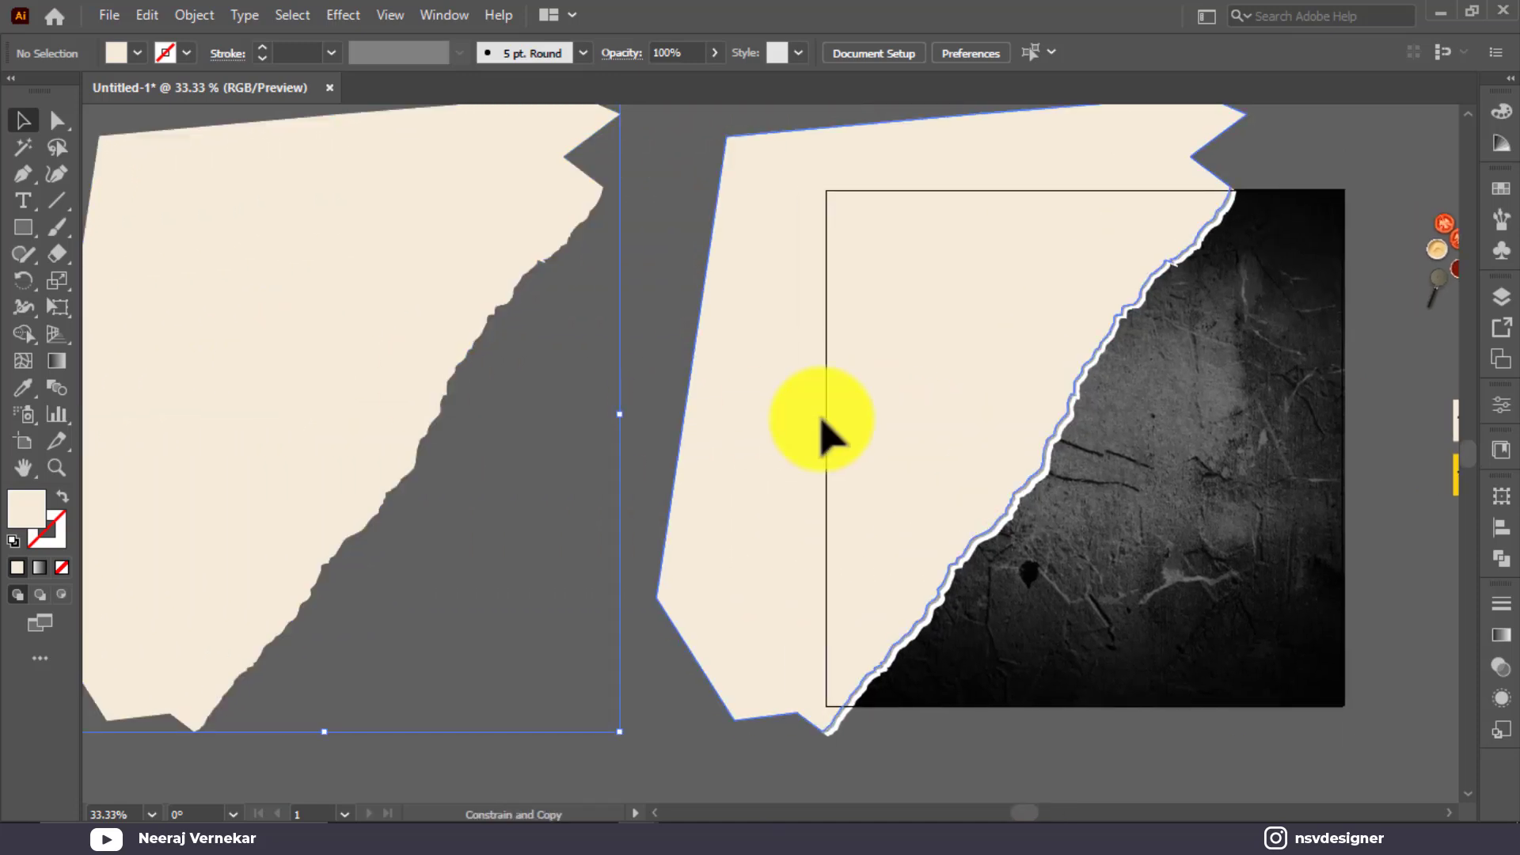
Fill the cream paper shape over the artboard with a dense speckled pattern from the Basic Graphics_Textures library
click(822, 422)
click(824, 432)
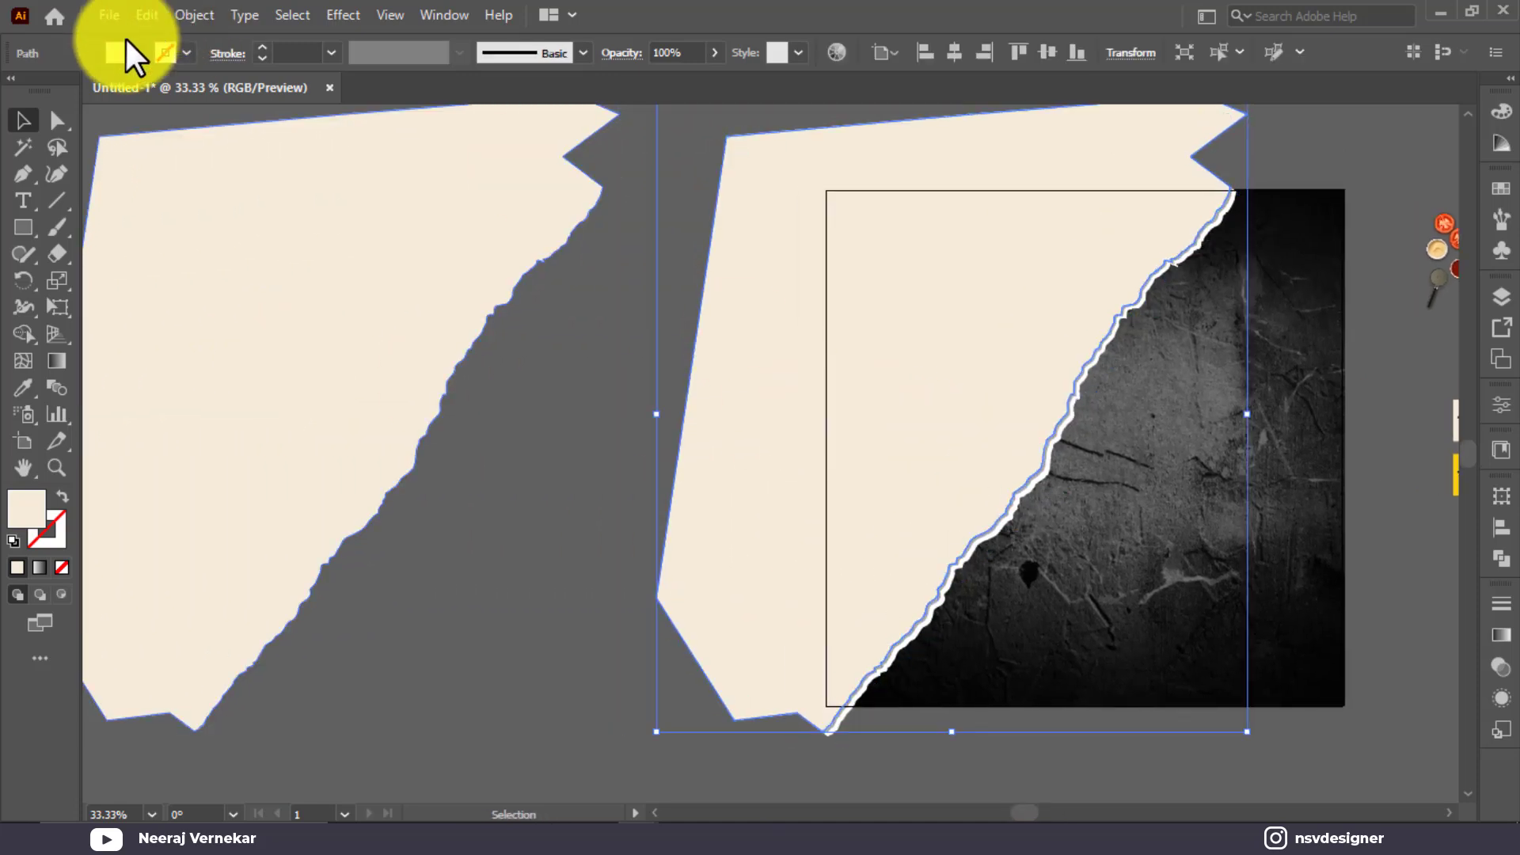
click(137, 53)
click(22, 193)
mouse_move(140, 572)
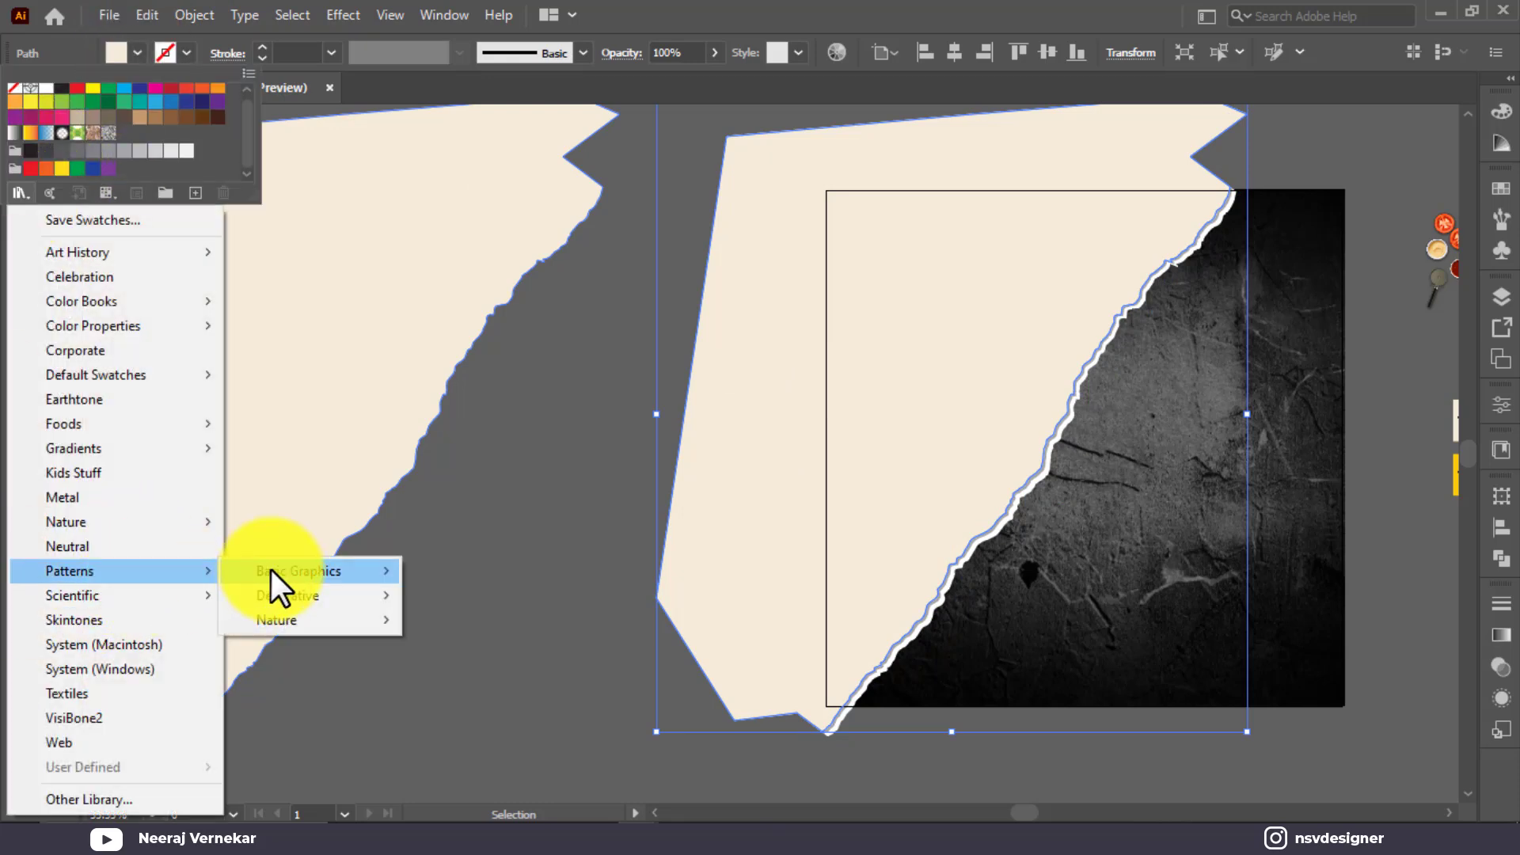
mouse_move(271, 569)
click(567, 620)
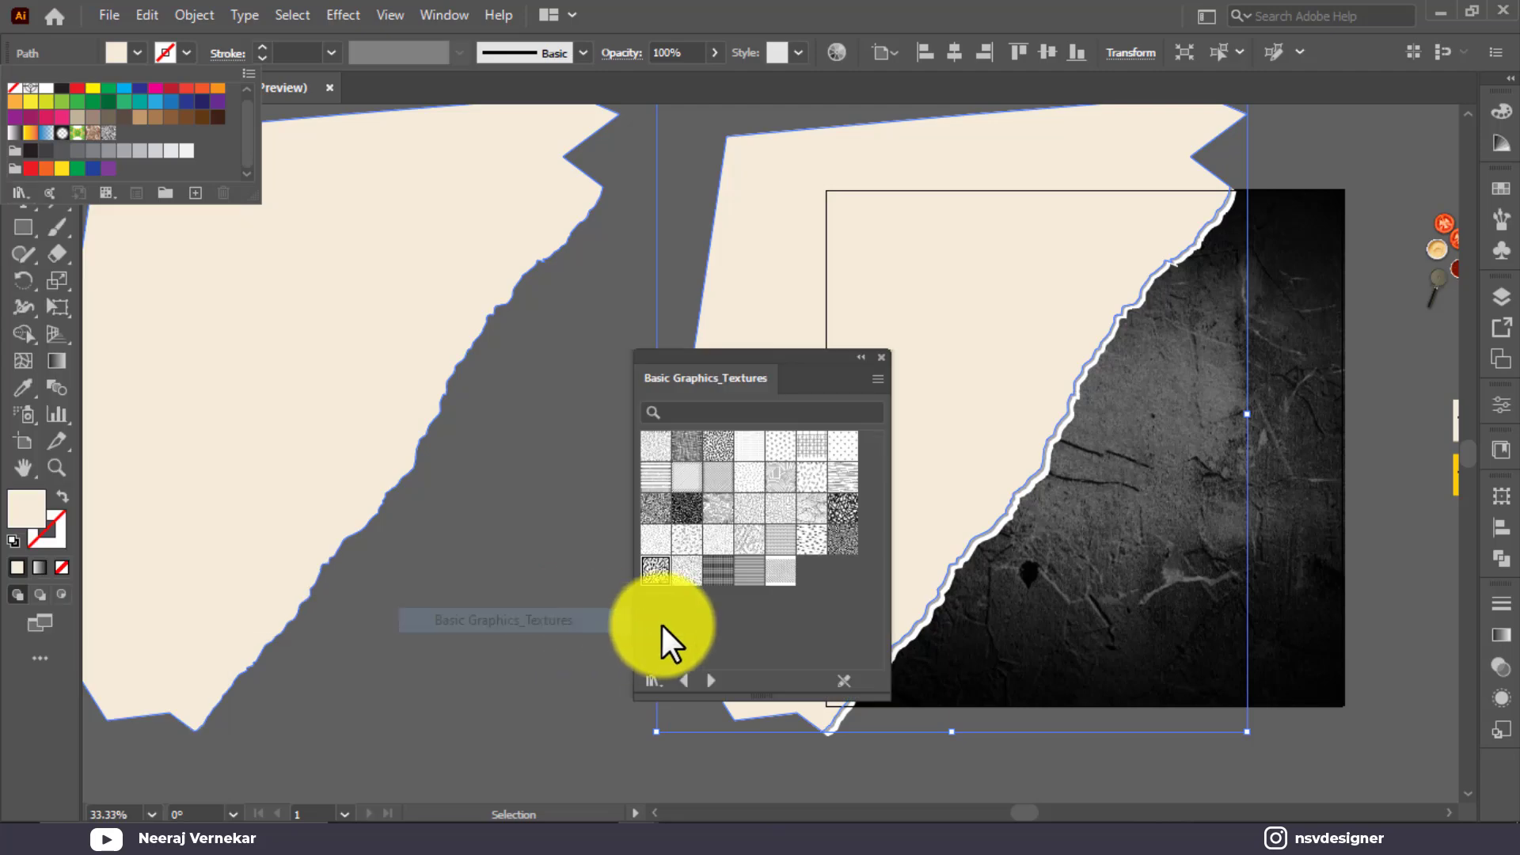
click(665, 577)
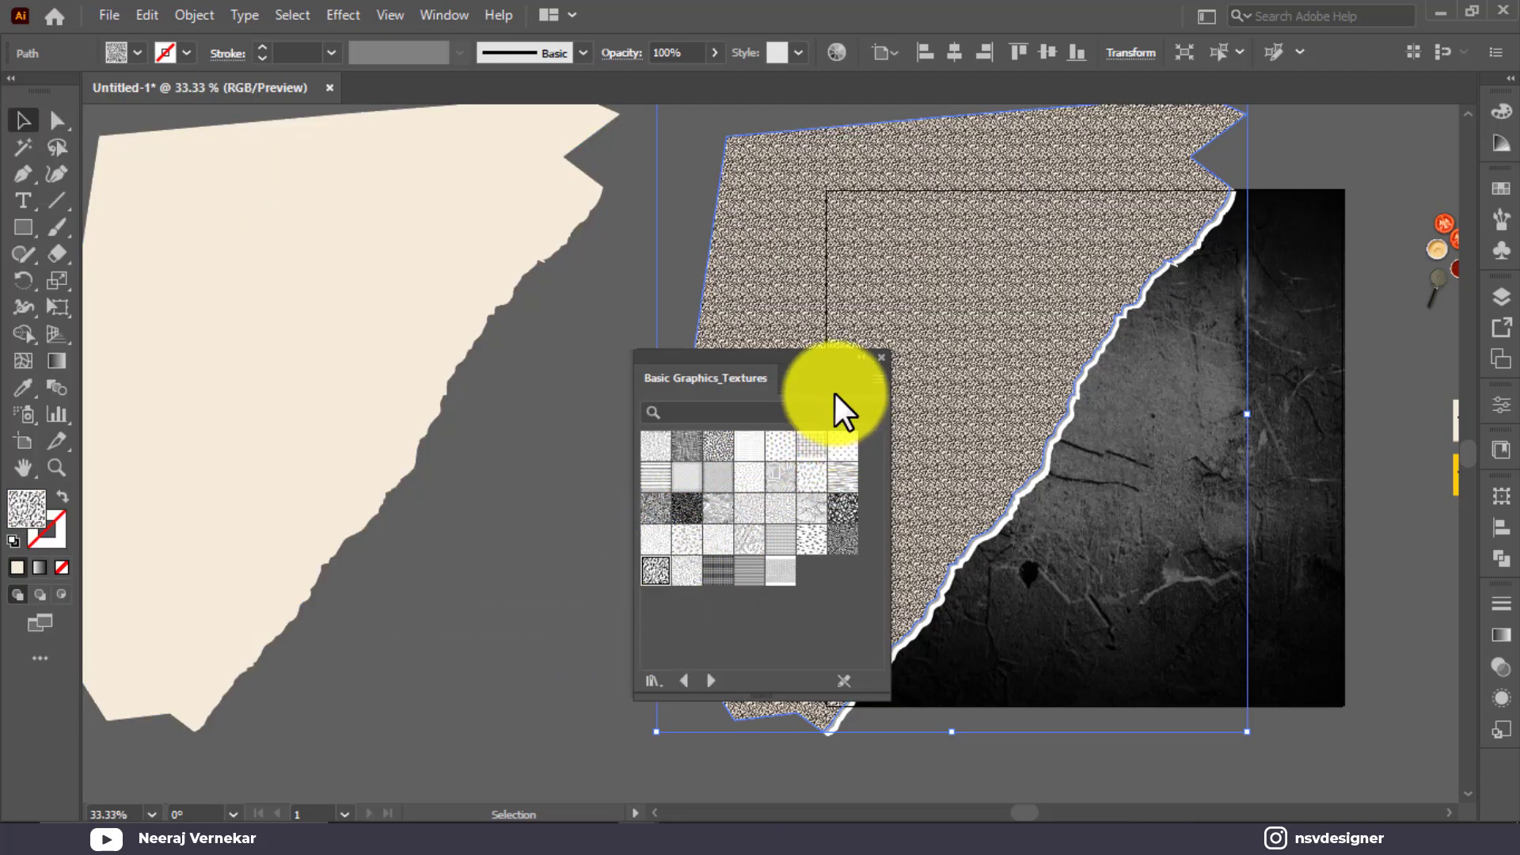
click(878, 358)
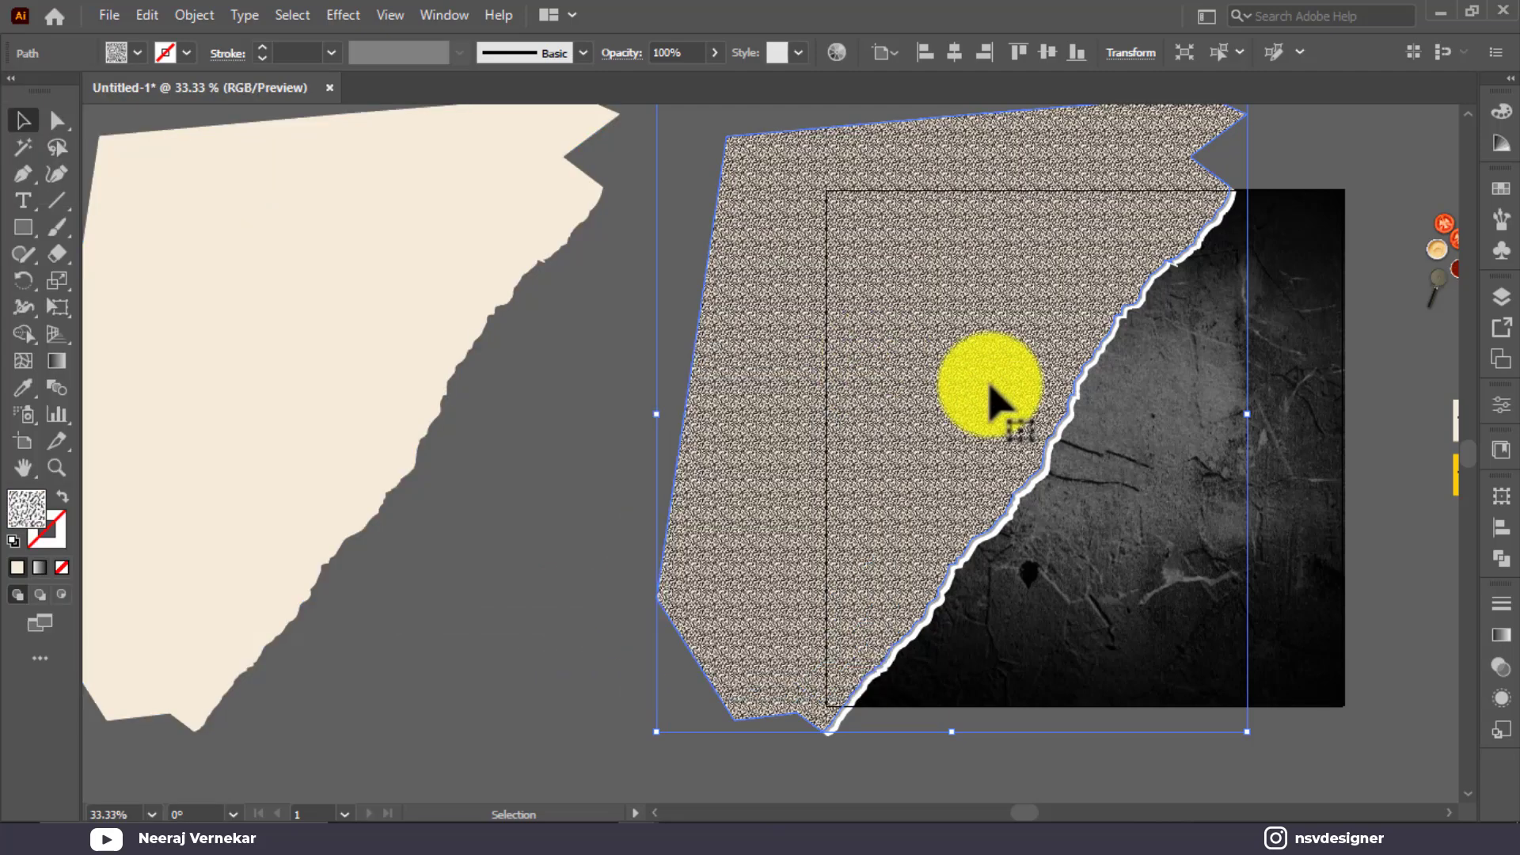
Set the patterned paper shape's blending mode to Overlay and inspect the texture up close
click(1502, 668)
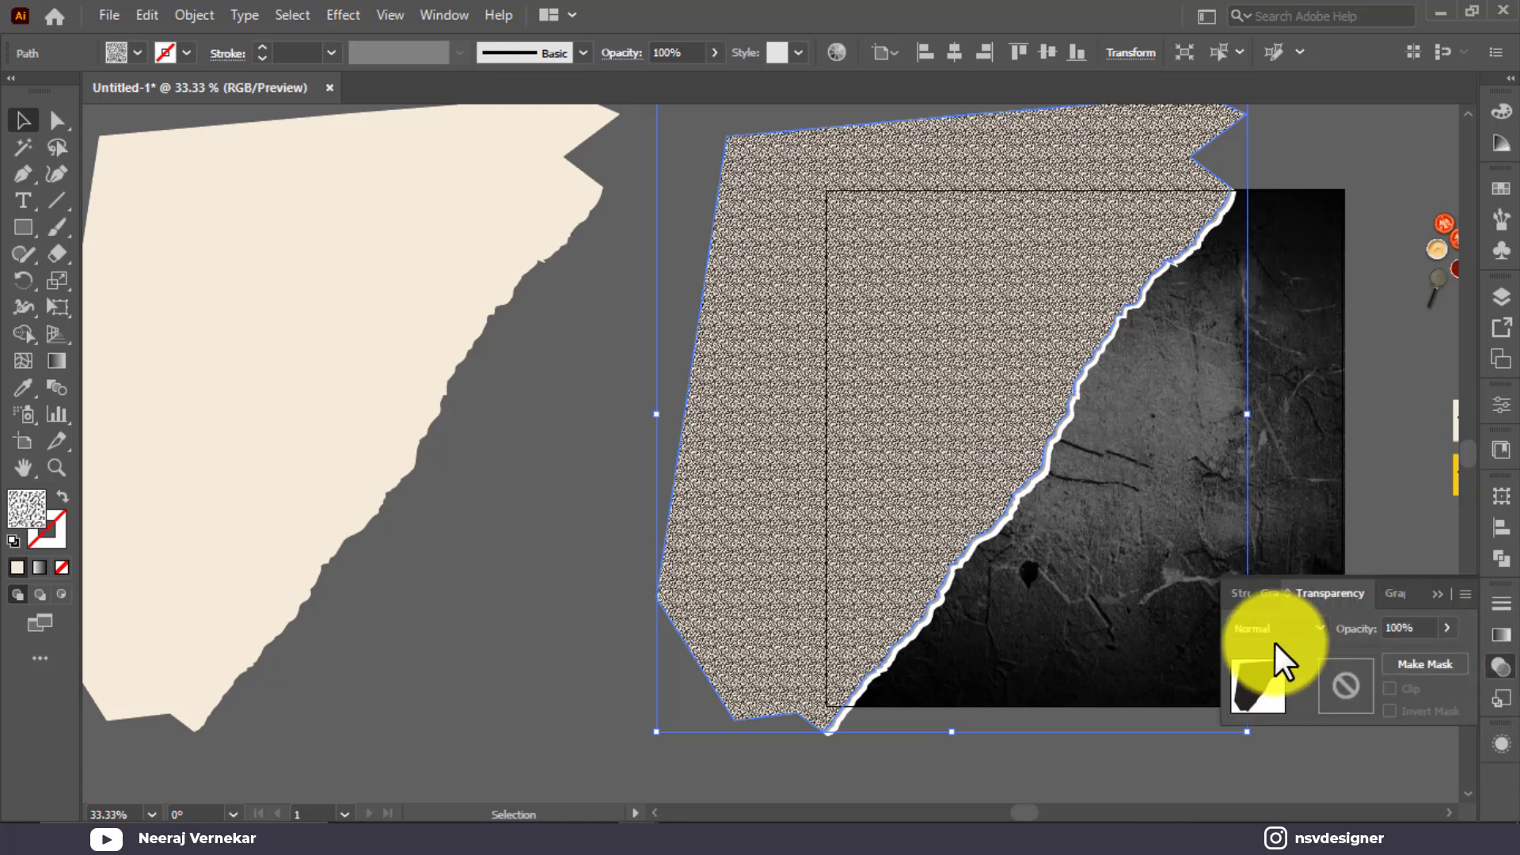
click(1281, 629)
click(1300, 405)
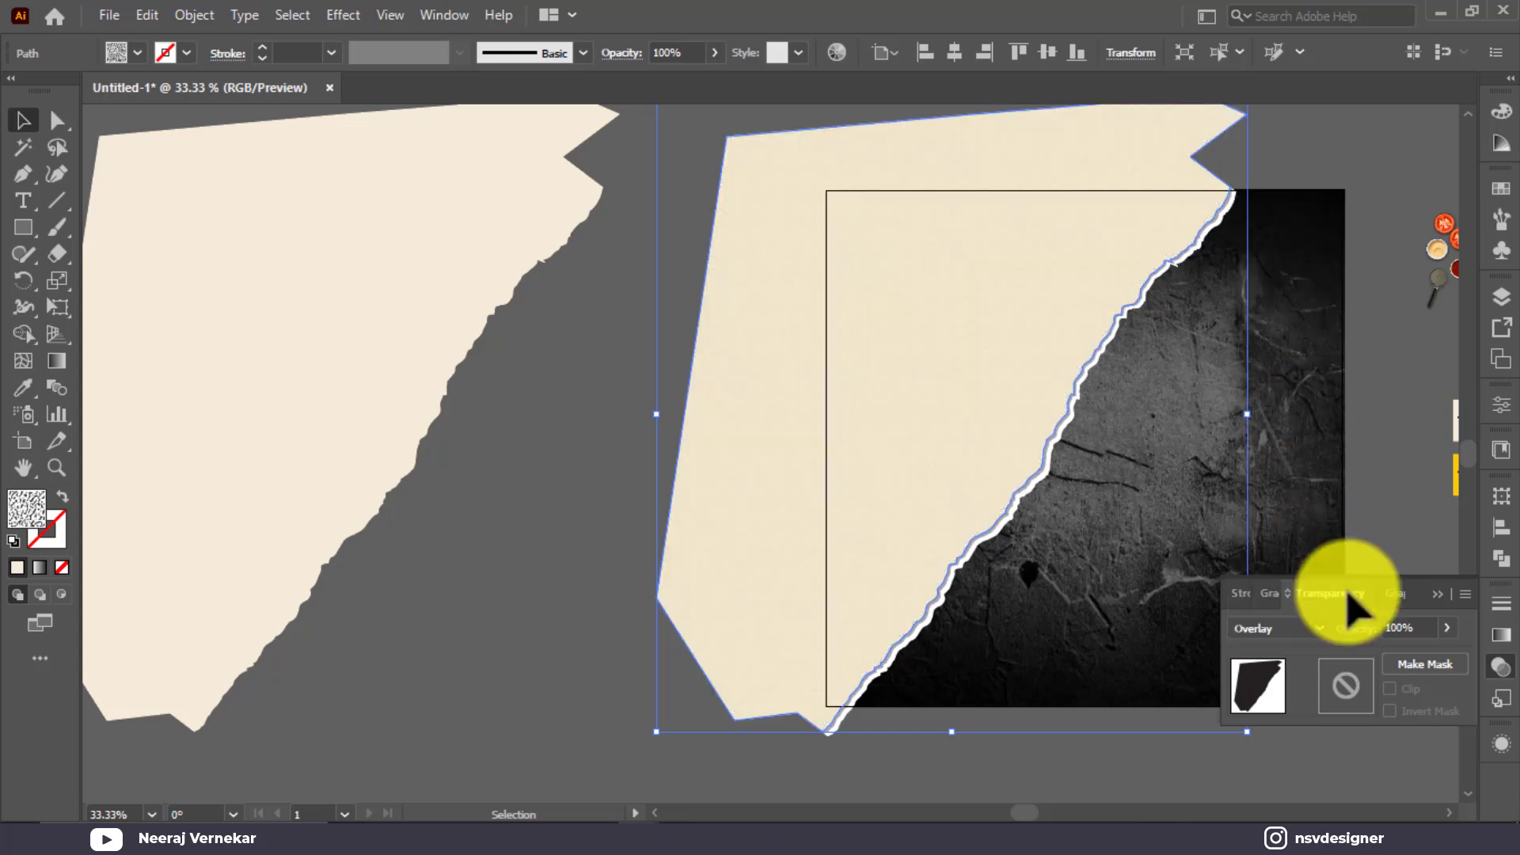
click(1373, 521)
scroll(1372, 514, up, 3)
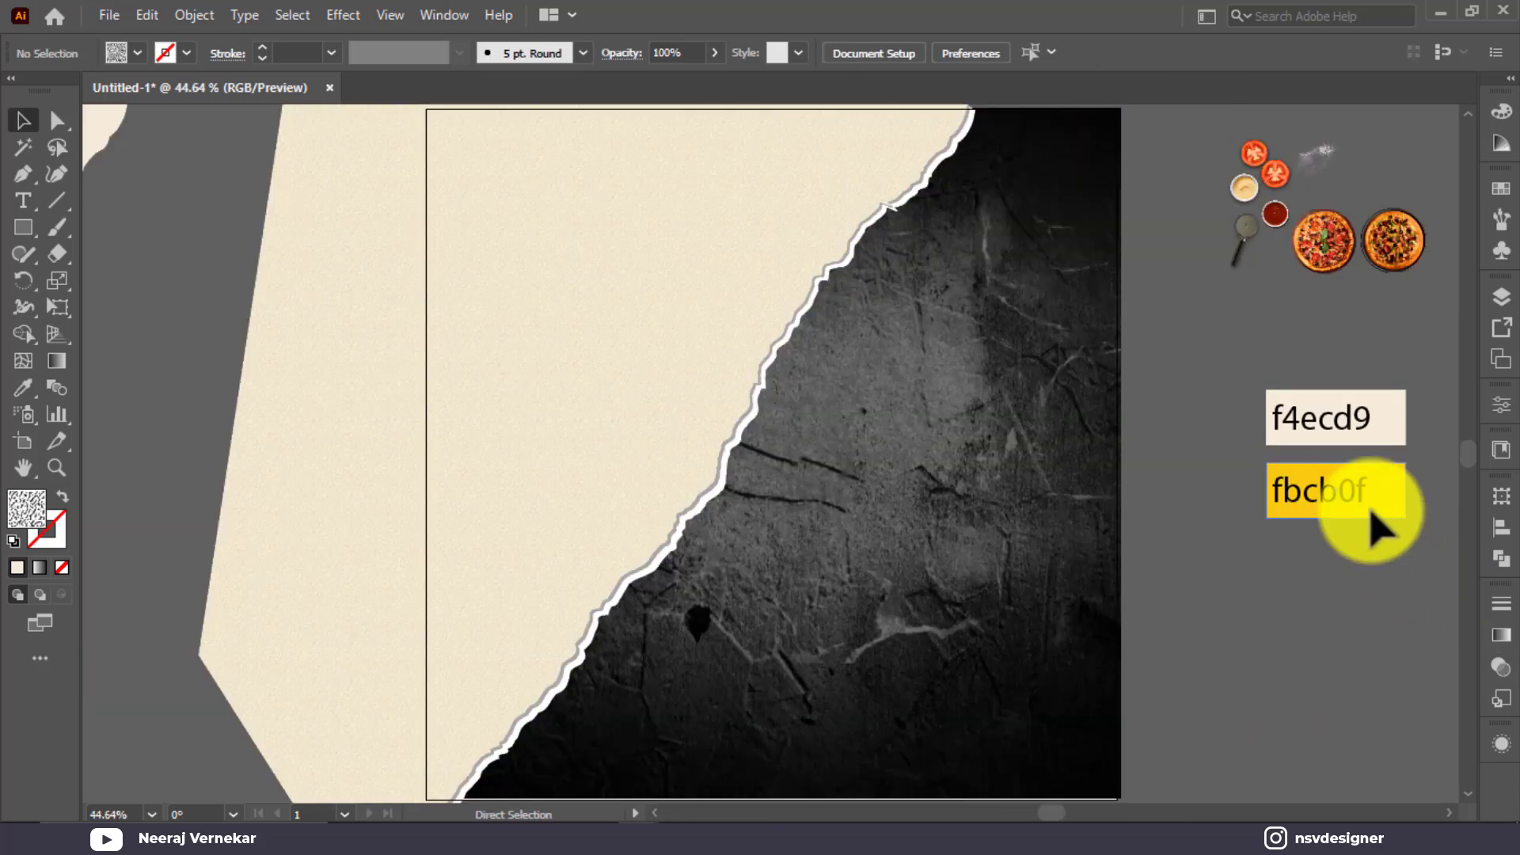
scroll(519, 487, up, 4)
scroll(436, 349, up, 2)
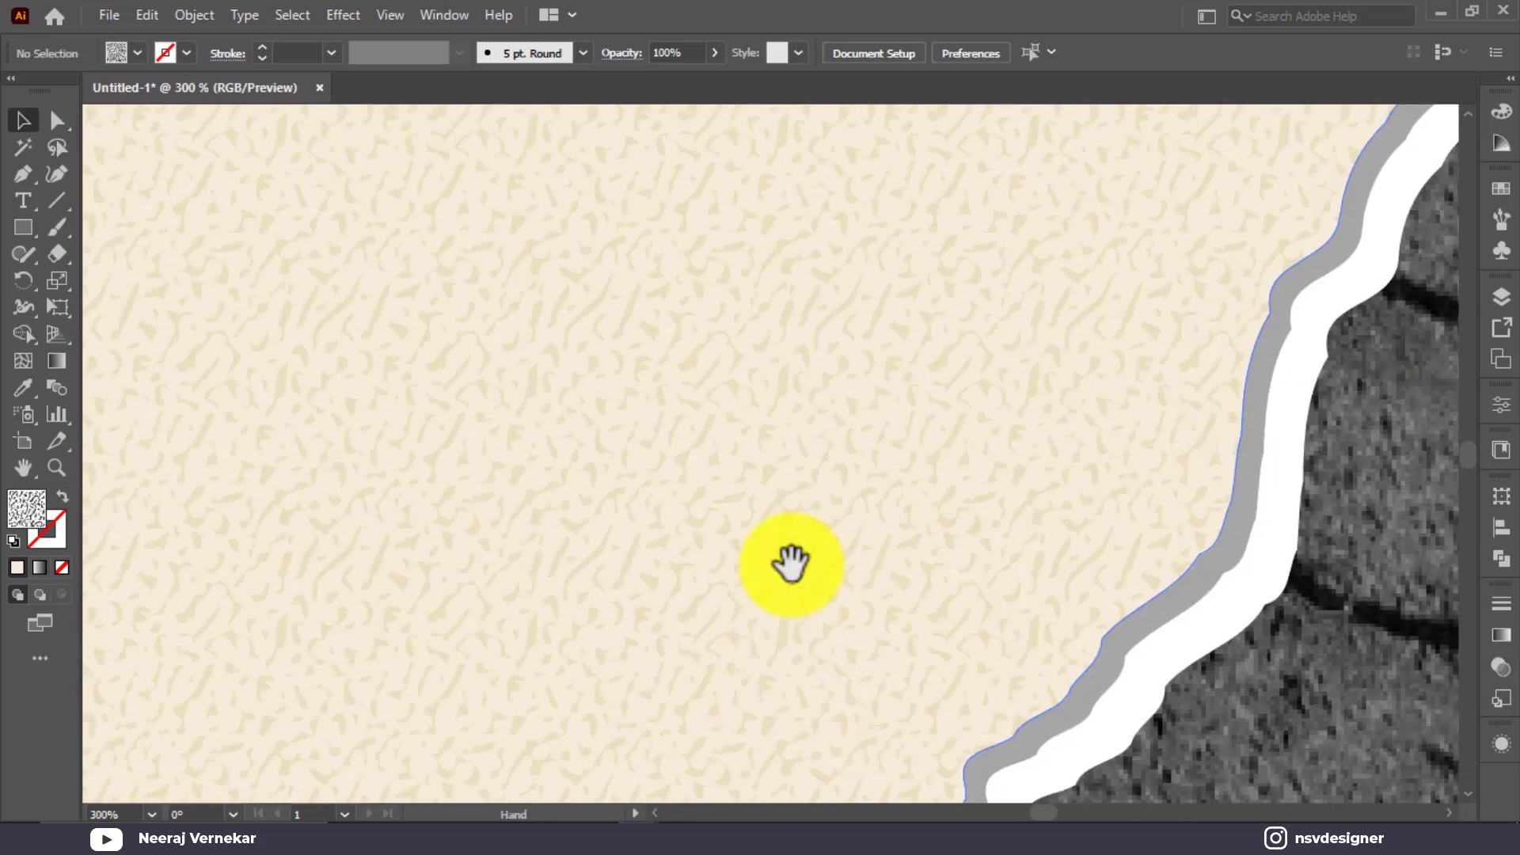
scroll(862, 434, down, 5)
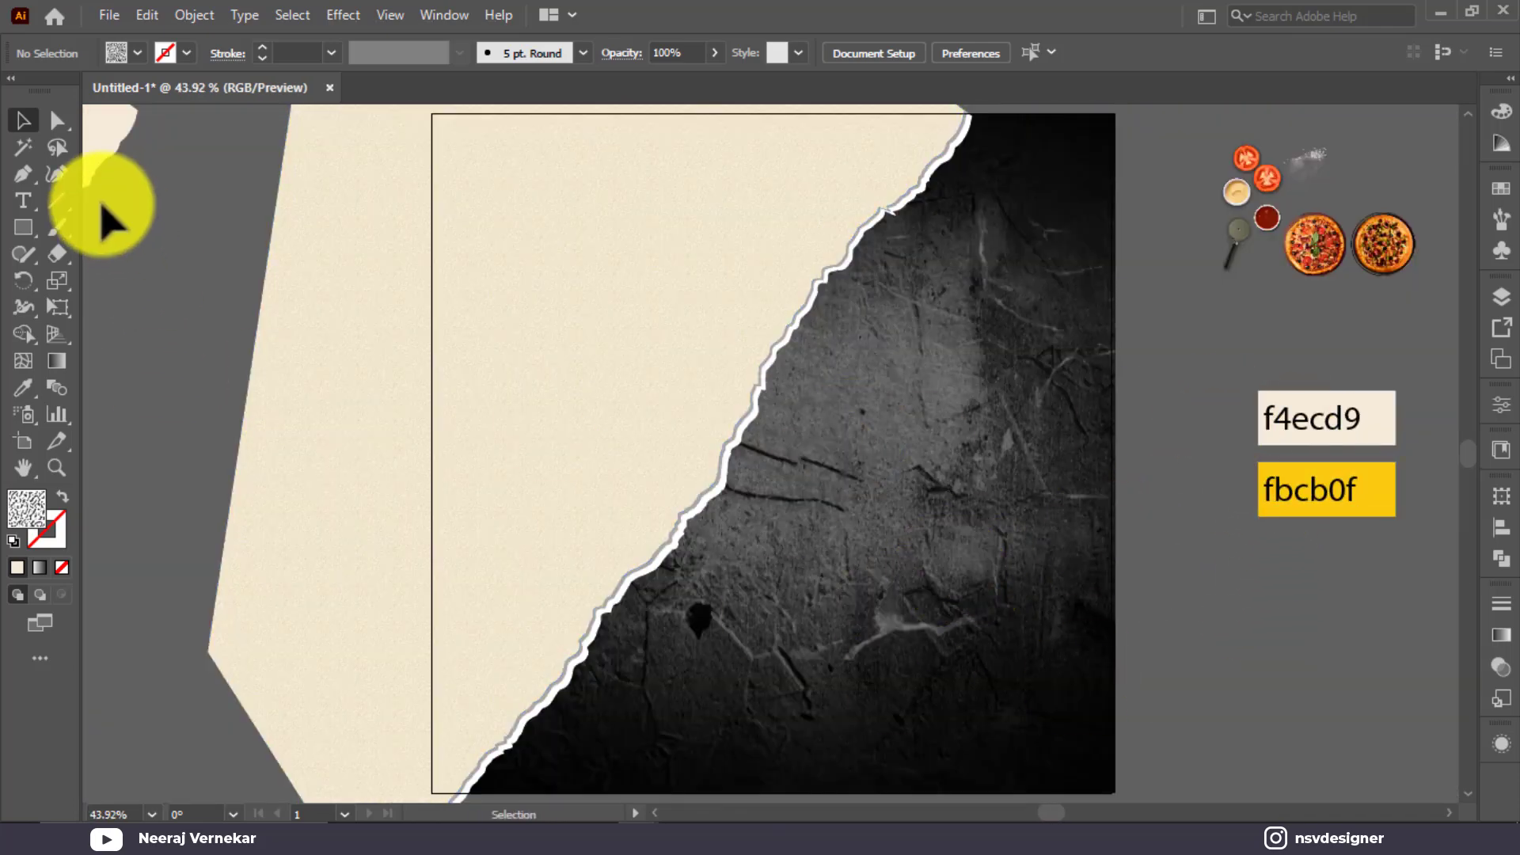
Move the spare cream paper copy back over the artboard and fill it with bright yellow
click(139, 152)
drag(140, 152, 877, 238)
click(138, 53)
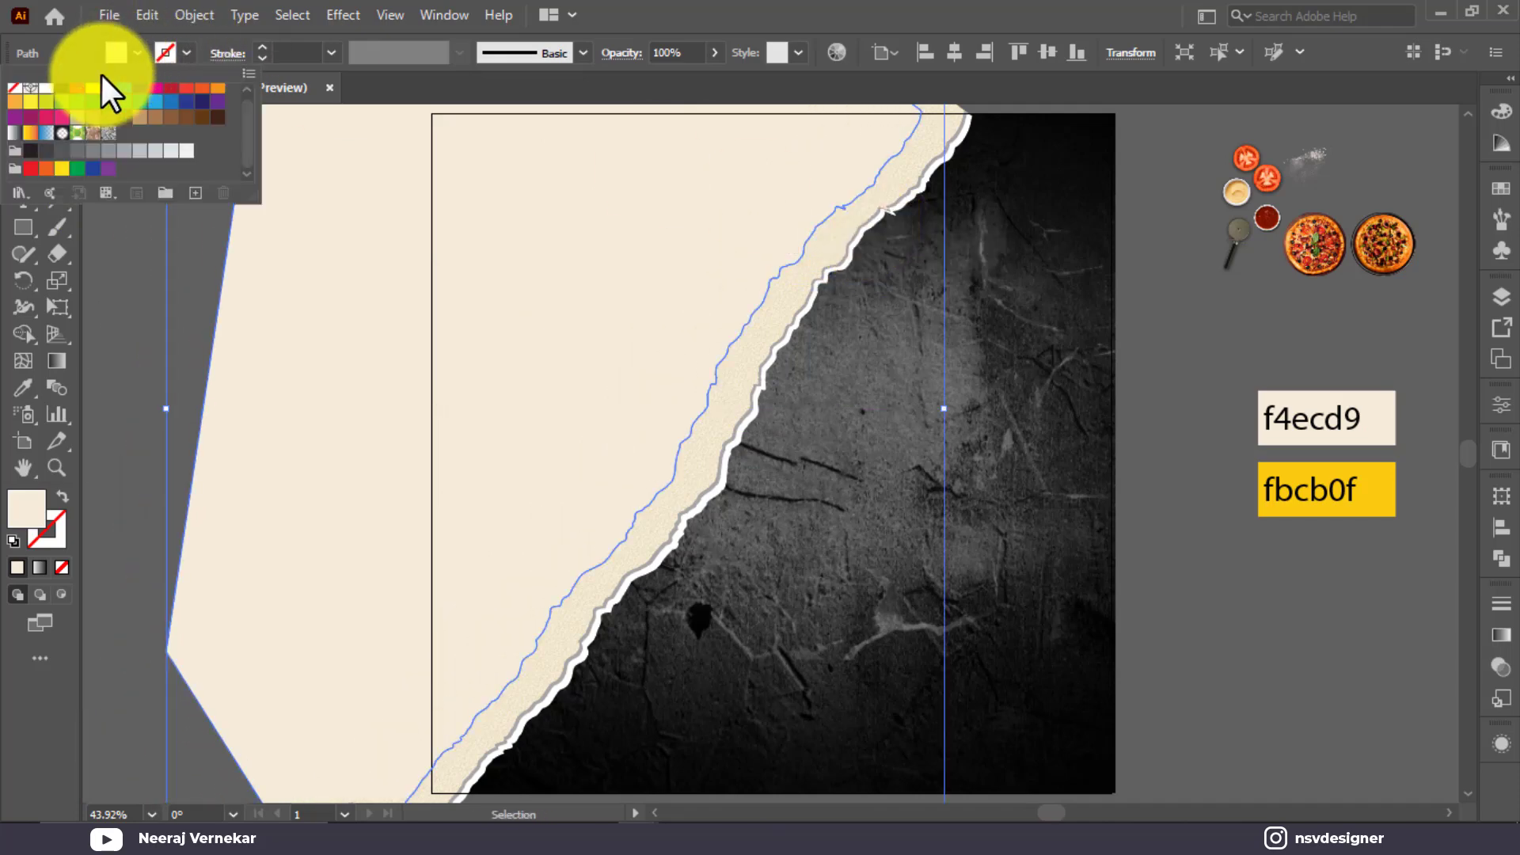
click(94, 101)
click(136, 407)
Align the yellow shape with the torn edge and delete the grey strip between it and the white edge
drag(383, 485, 411, 491)
scroll(740, 503, up, 10)
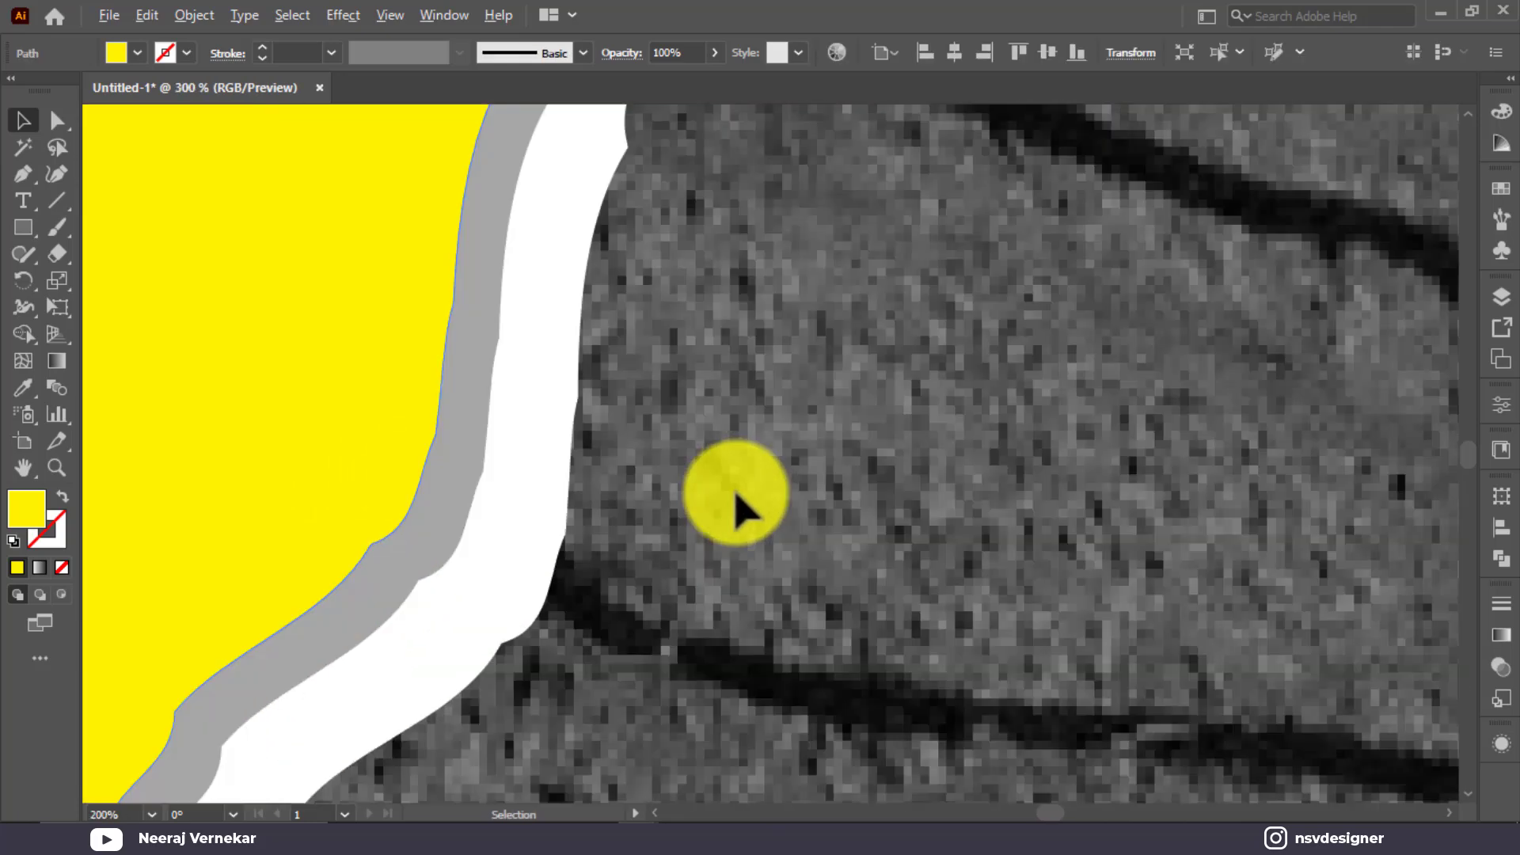
click(175, 441)
key(Delete)
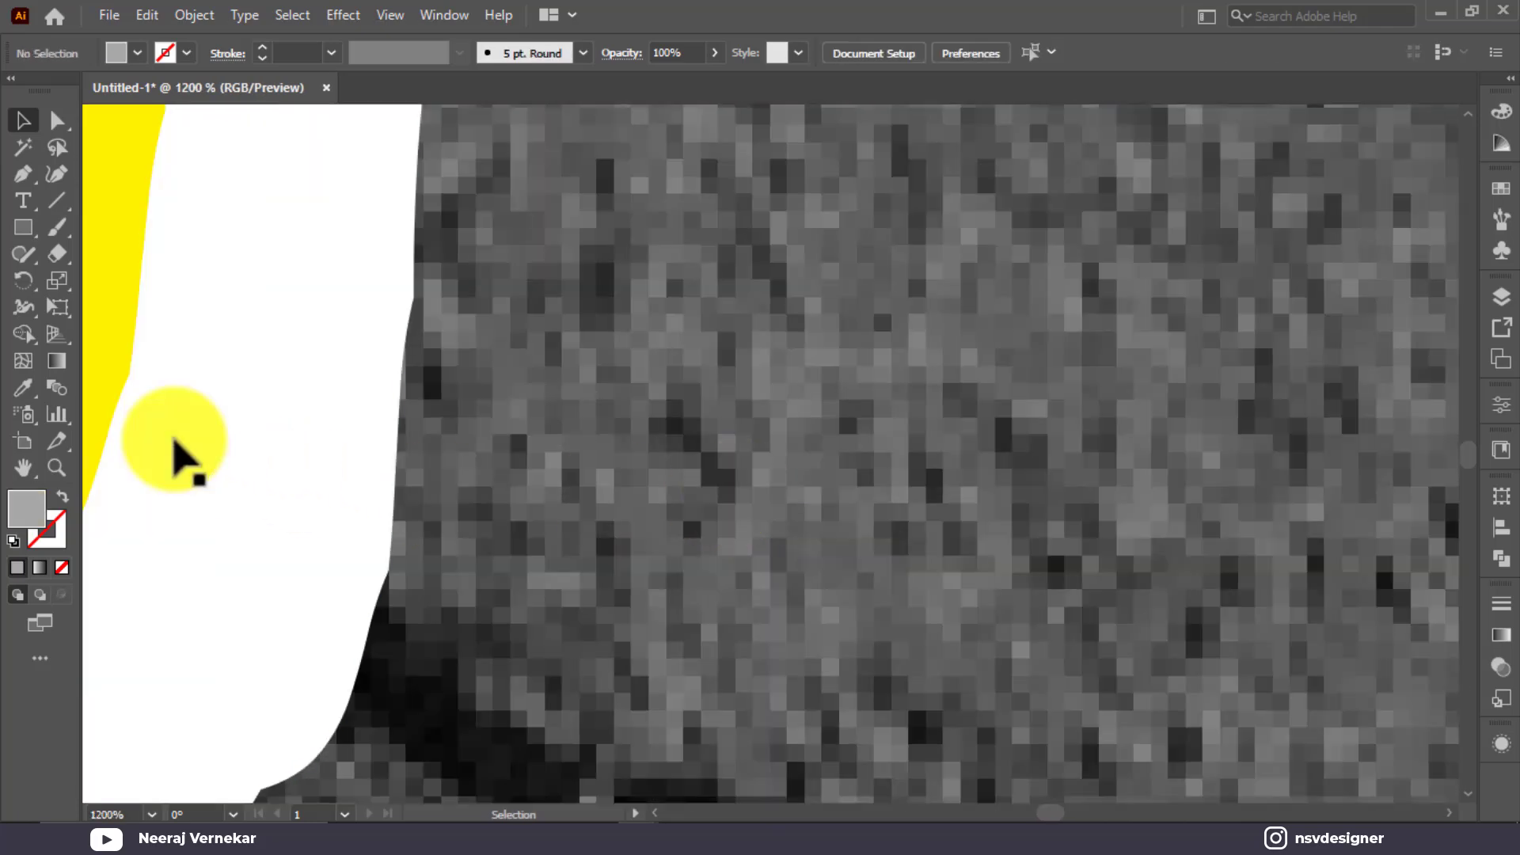
key(ctrl+0)
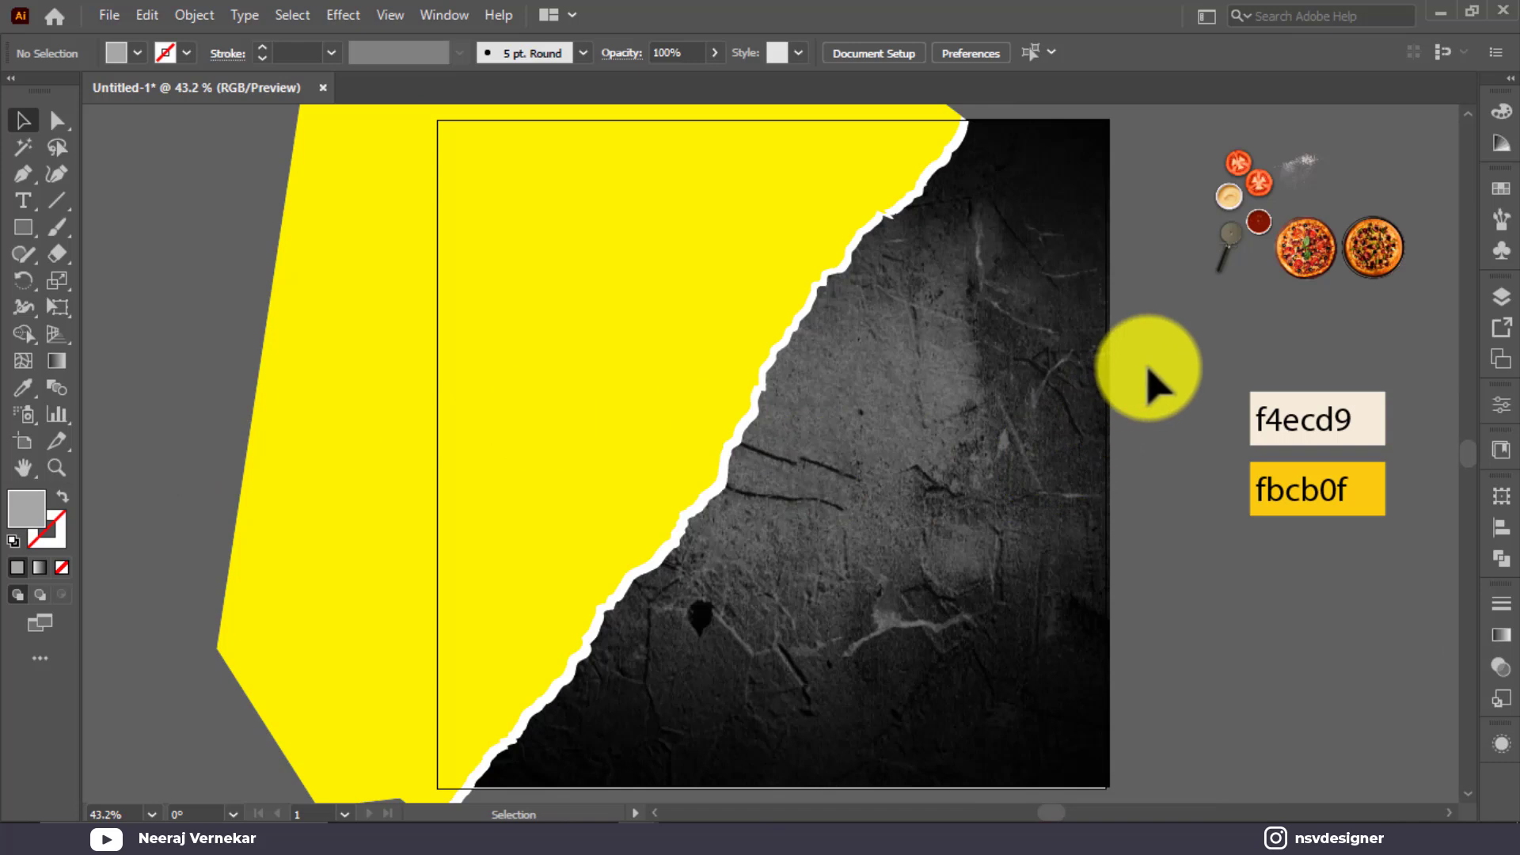
Stack both pizza images over the torn edge near the artboard's middle and bring them to the front
click(1287, 267)
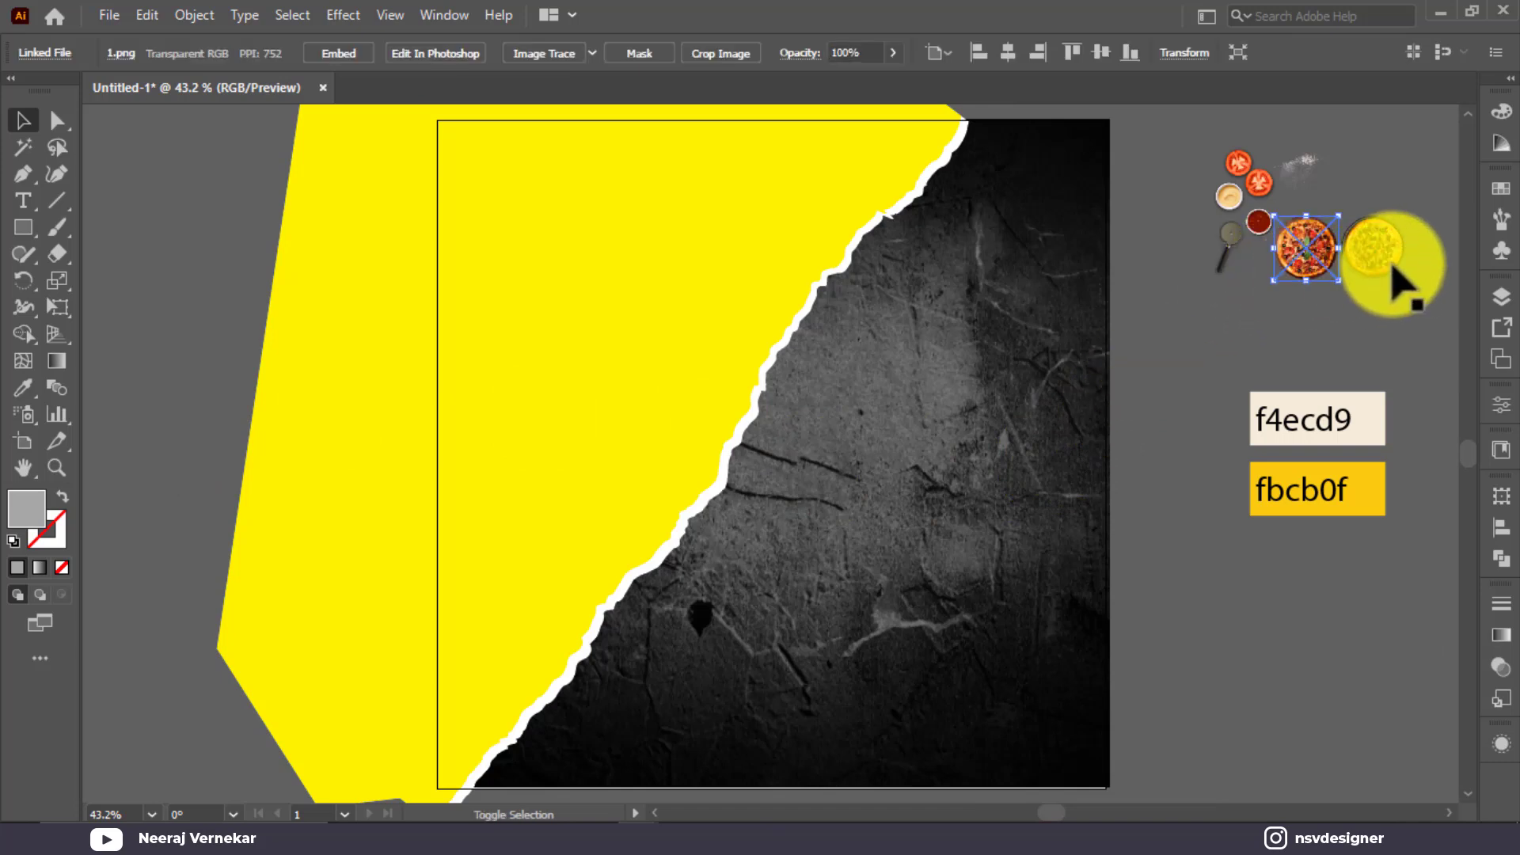
drag(1391, 360, 760, 447)
right_click(768, 451)
mouse_move(831, 634)
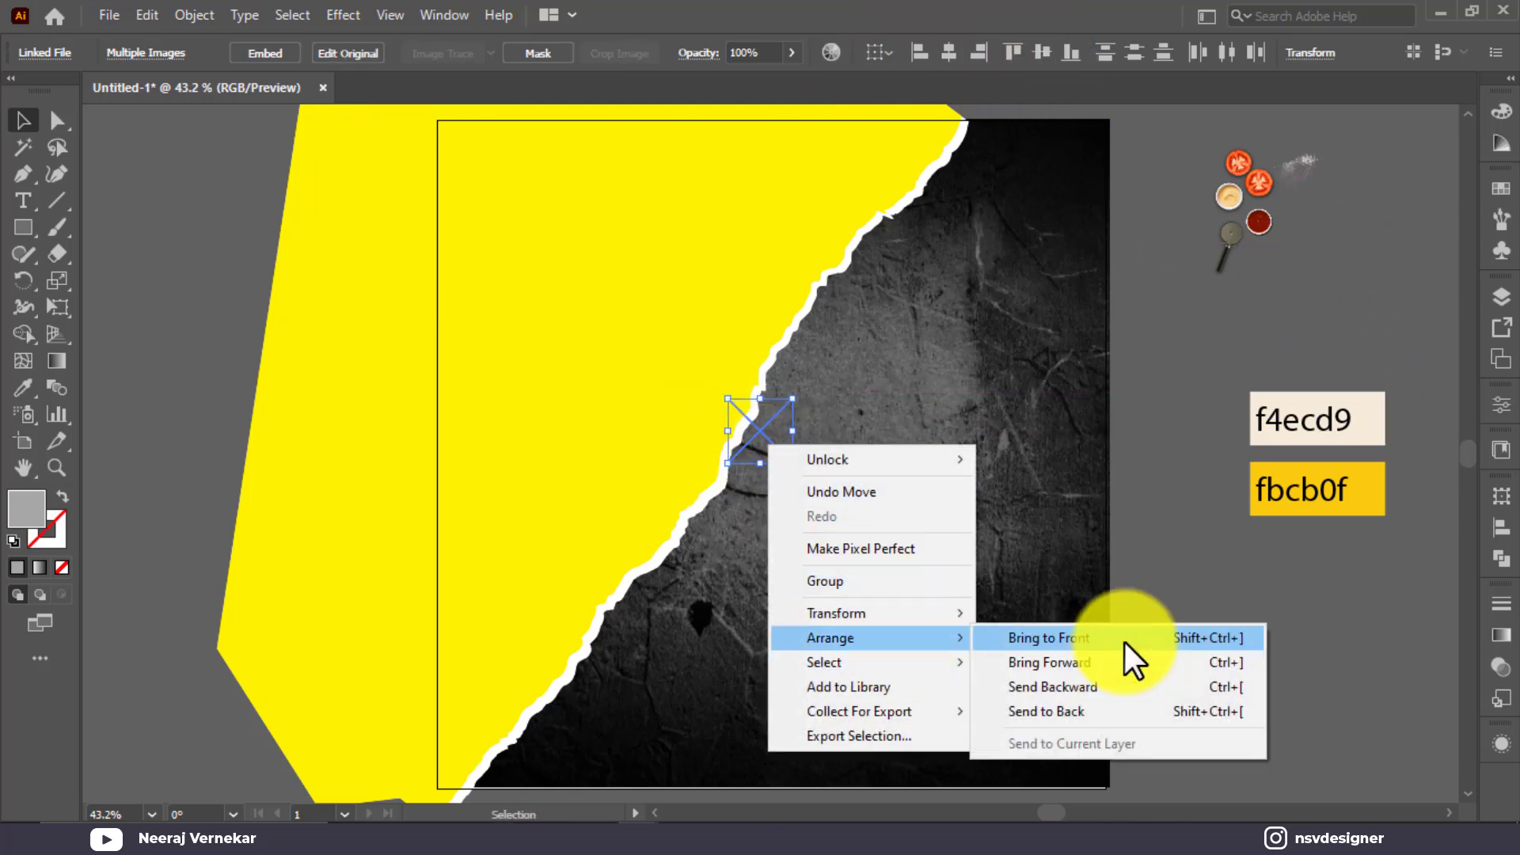
click(1120, 635)
Enlarge the stacked pizza images to about two-thirds of the artboard's width and centre them over the torn edge
drag(794, 465, 1062, 689)
drag(849, 564, 855, 591)
drag(1031, 738, 1018, 723)
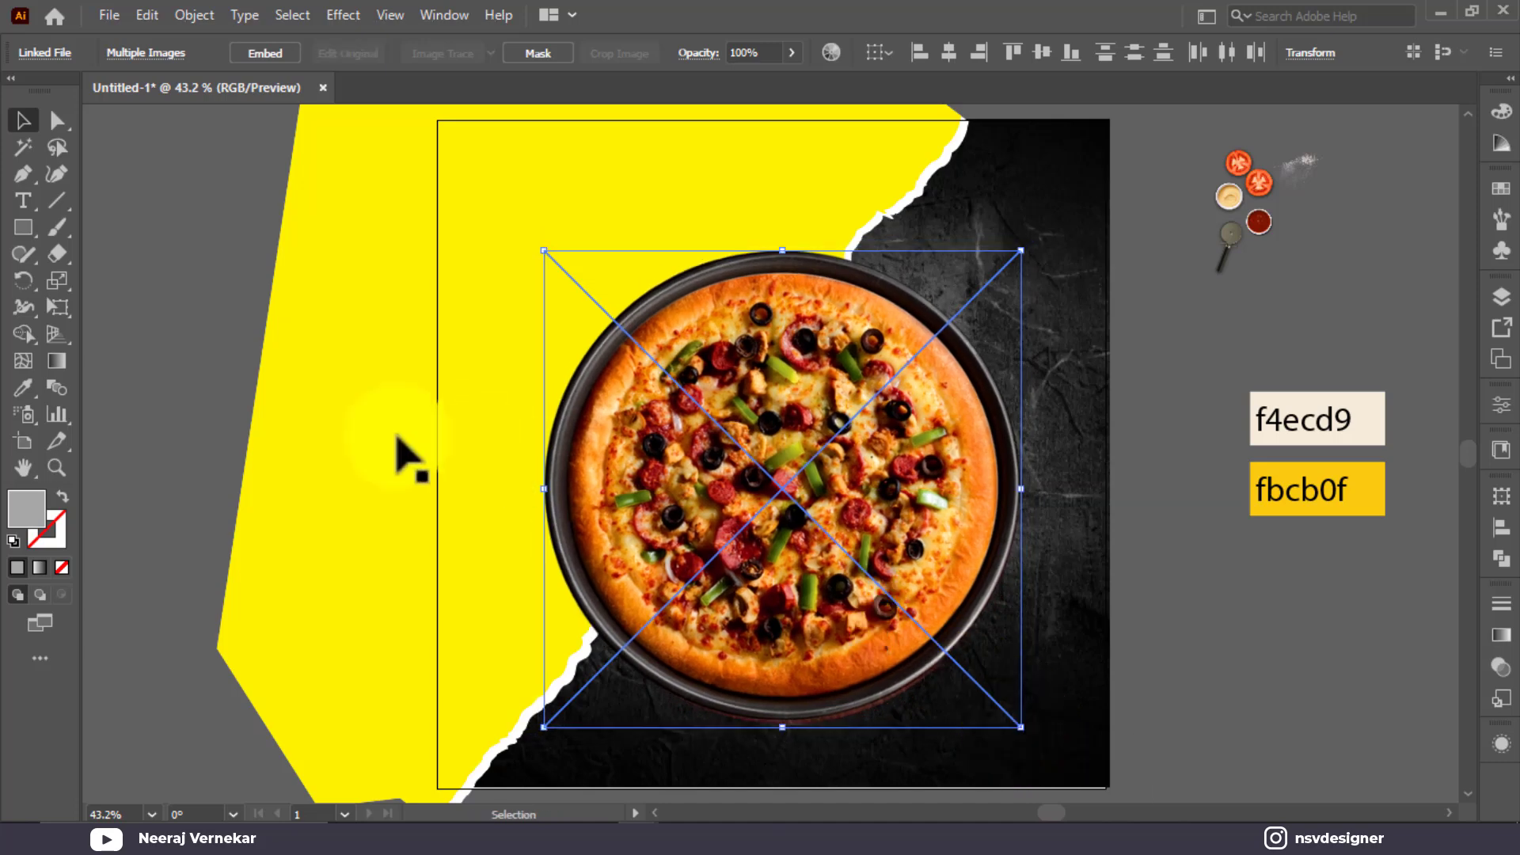
click(153, 441)
drag(341, 527, 357, 523)
key(ctrl+z)
Move the yellow paper together with its white torn edge slightly to the right
scroll(378, 695, down, 2)
scroll(381, 695, down, 1)
click(497, 790)
click(429, 669)
drag(428, 669, 492, 681)
scroll(468, 716, up, 2)
click(1145, 706)
drag(1017, 709, 906, 619)
key(ctrl+z)
click(923, 604)
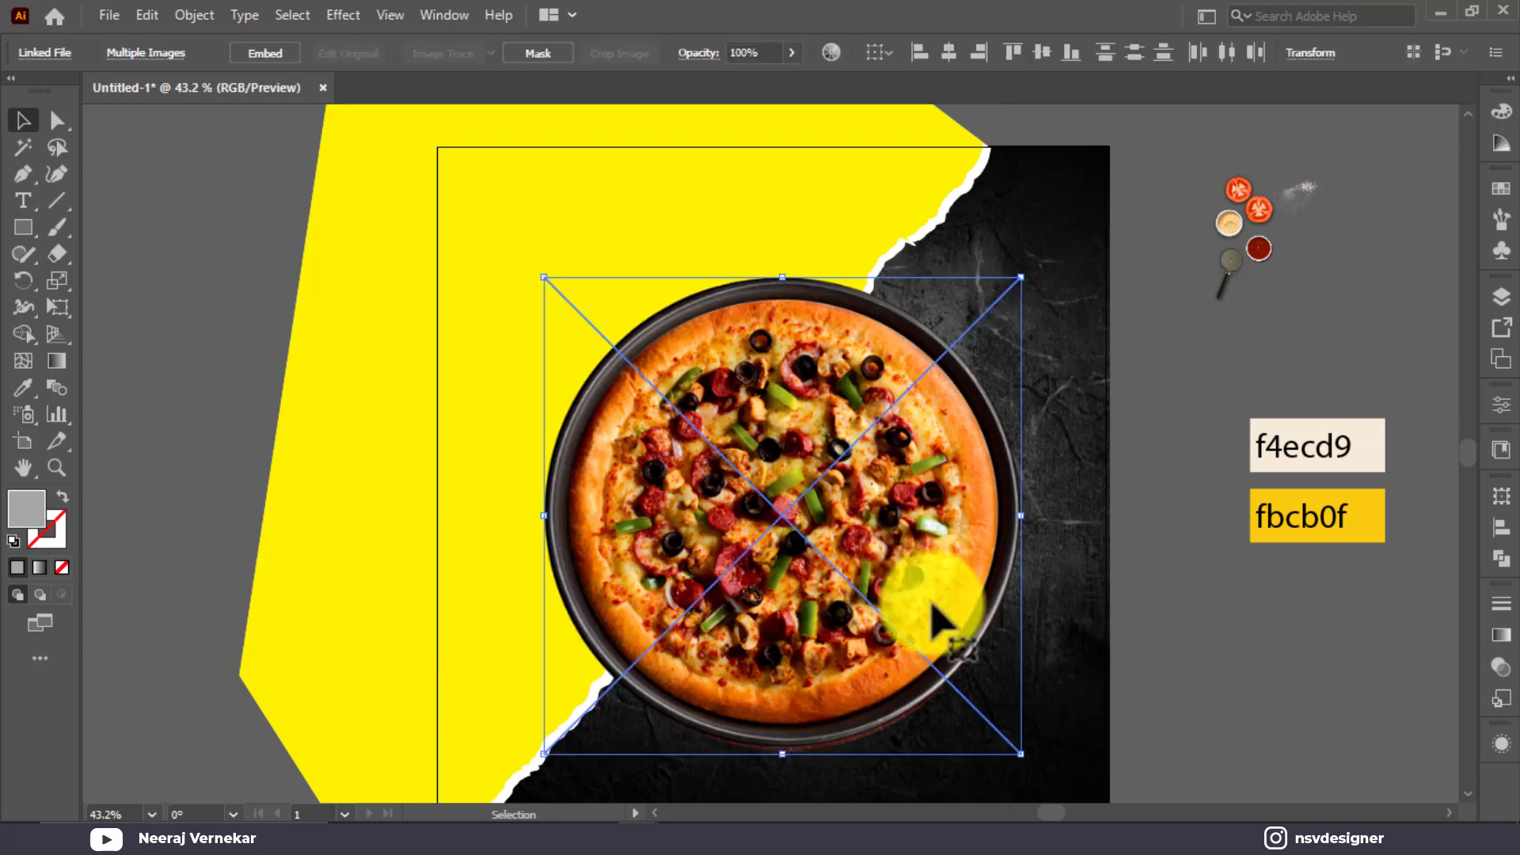
Send the tray pizza image backward, behind the basil-topped pizza
scroll(1018, 644, up, 1)
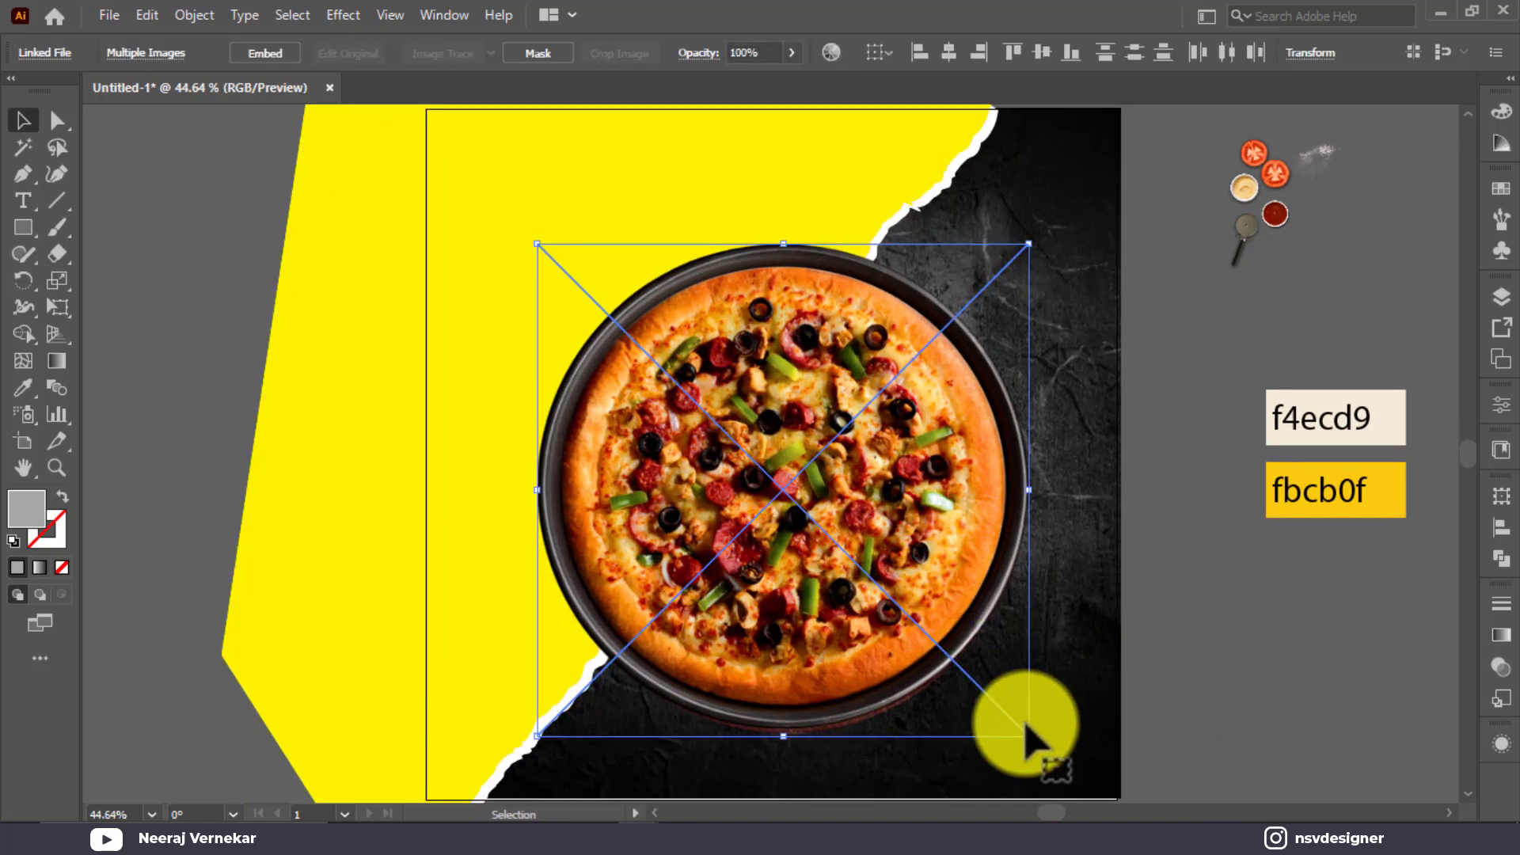
drag(1032, 742, 1033, 742)
click(1176, 706)
click(845, 584)
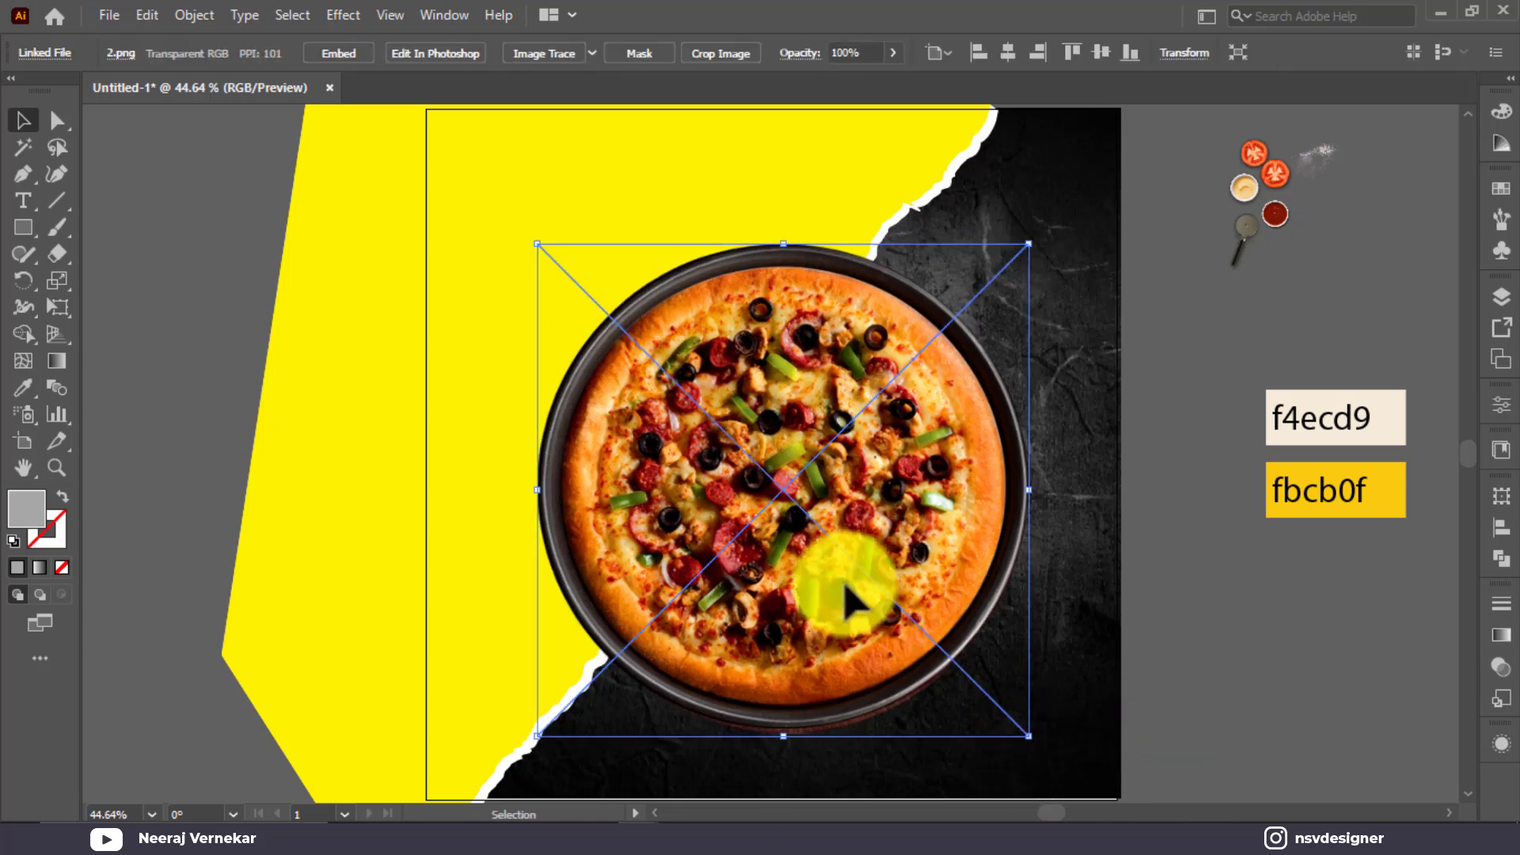
key(ctrl+bracketleft)
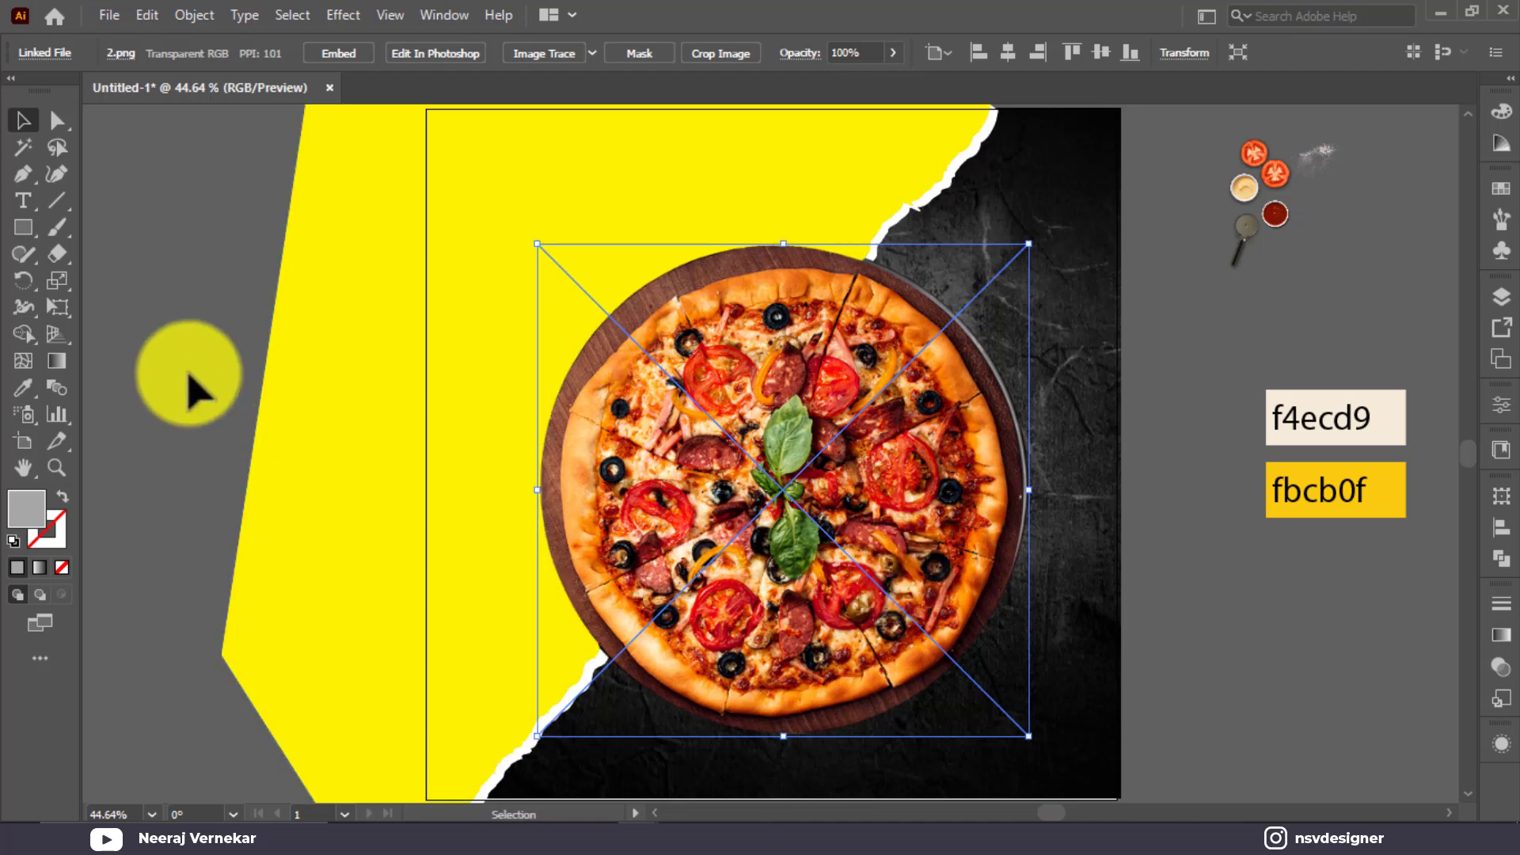
Bring the yellow torn-paper shape to the front and make a clipping mask from it and the basil-topped pizza
click(329, 441)
right_click(328, 441)
mouse_move(479, 707)
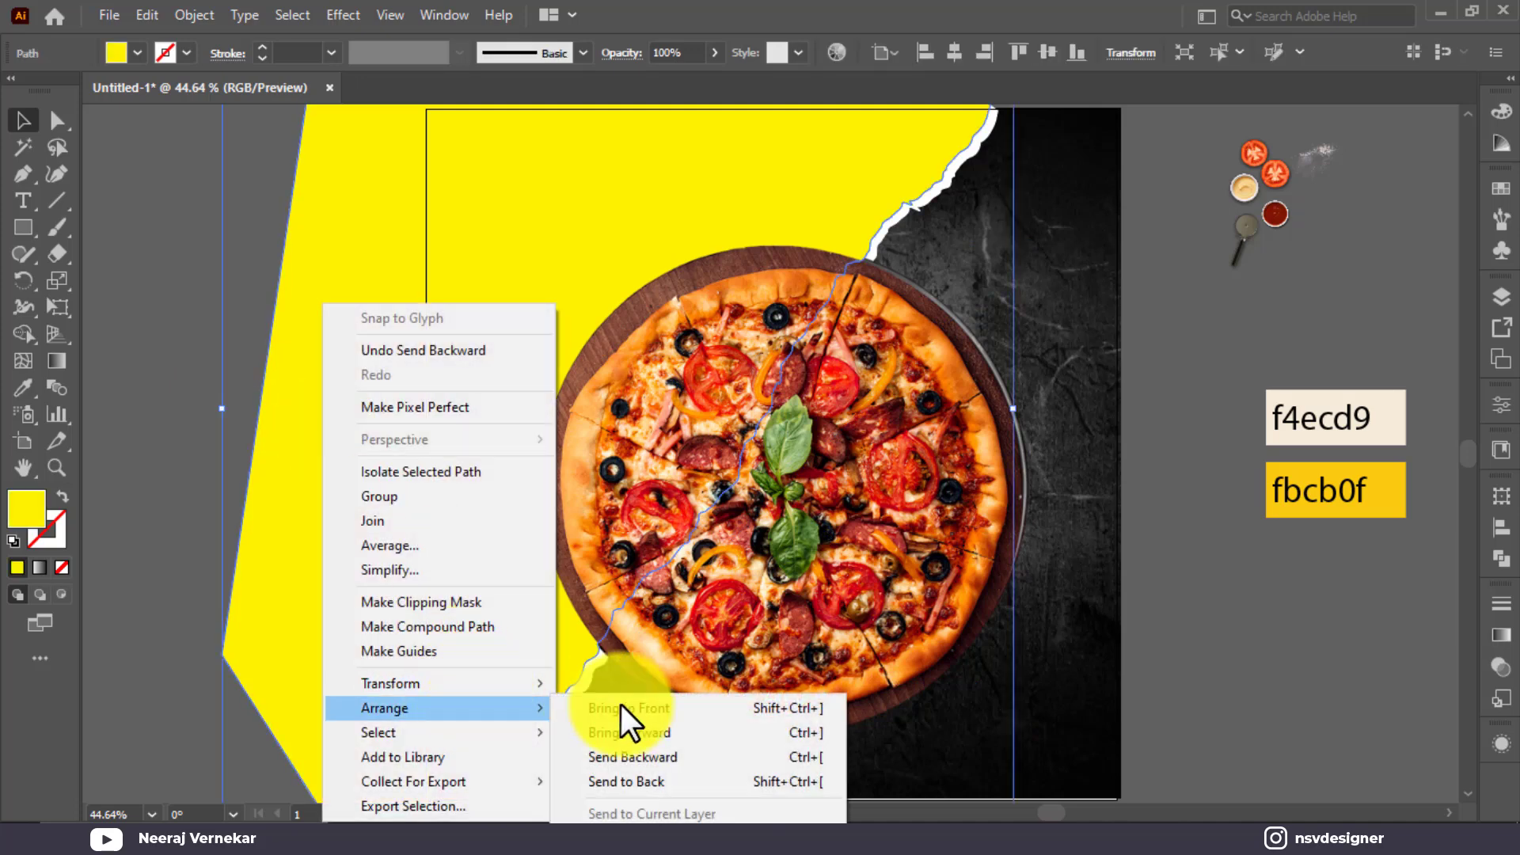
click(622, 707)
shift+click(705, 584)
right_click(687, 538)
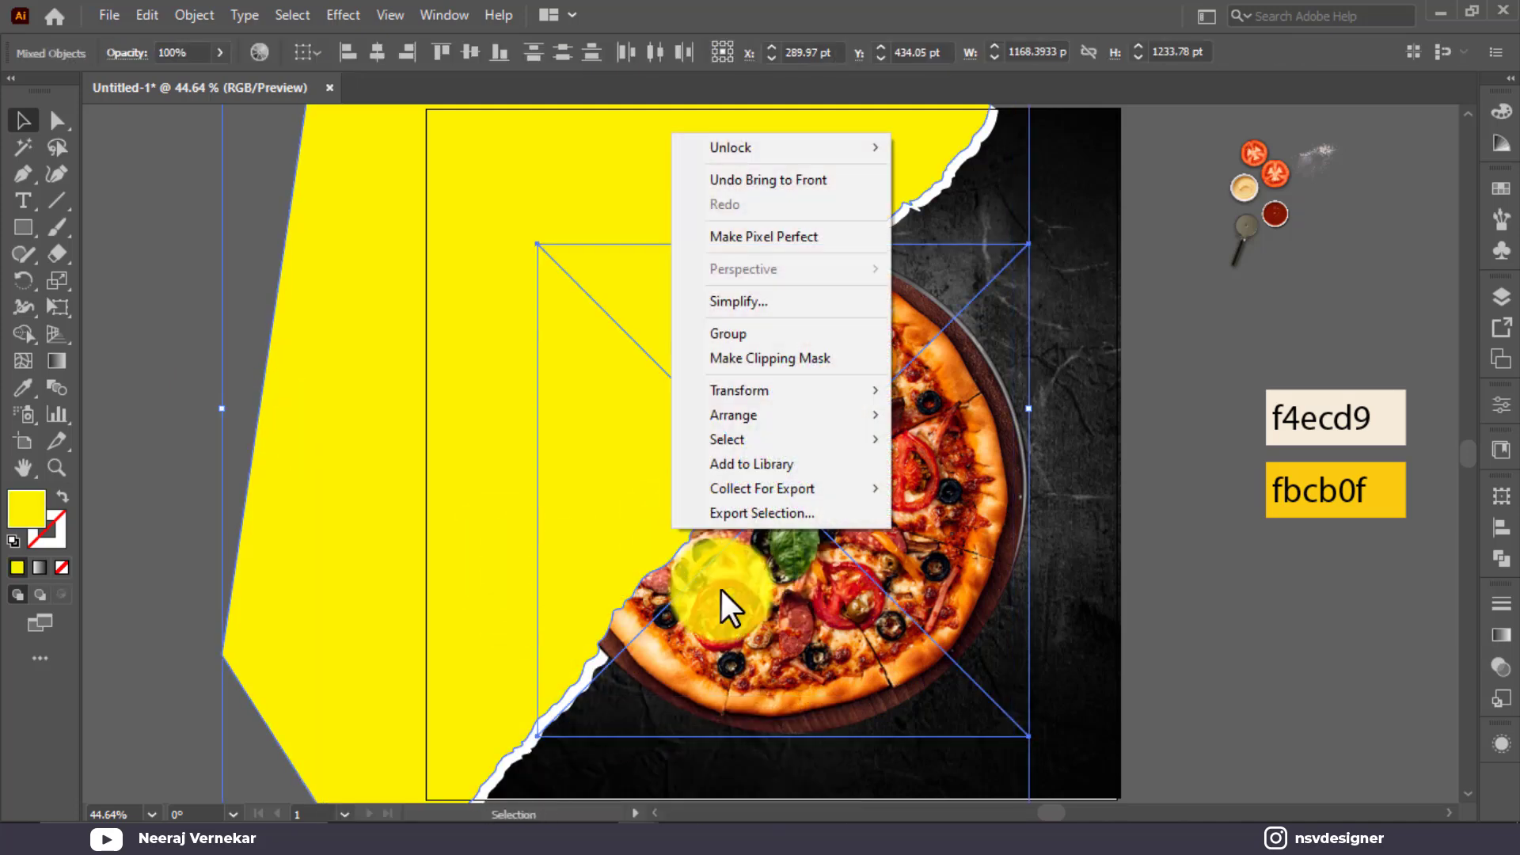
click(773, 364)
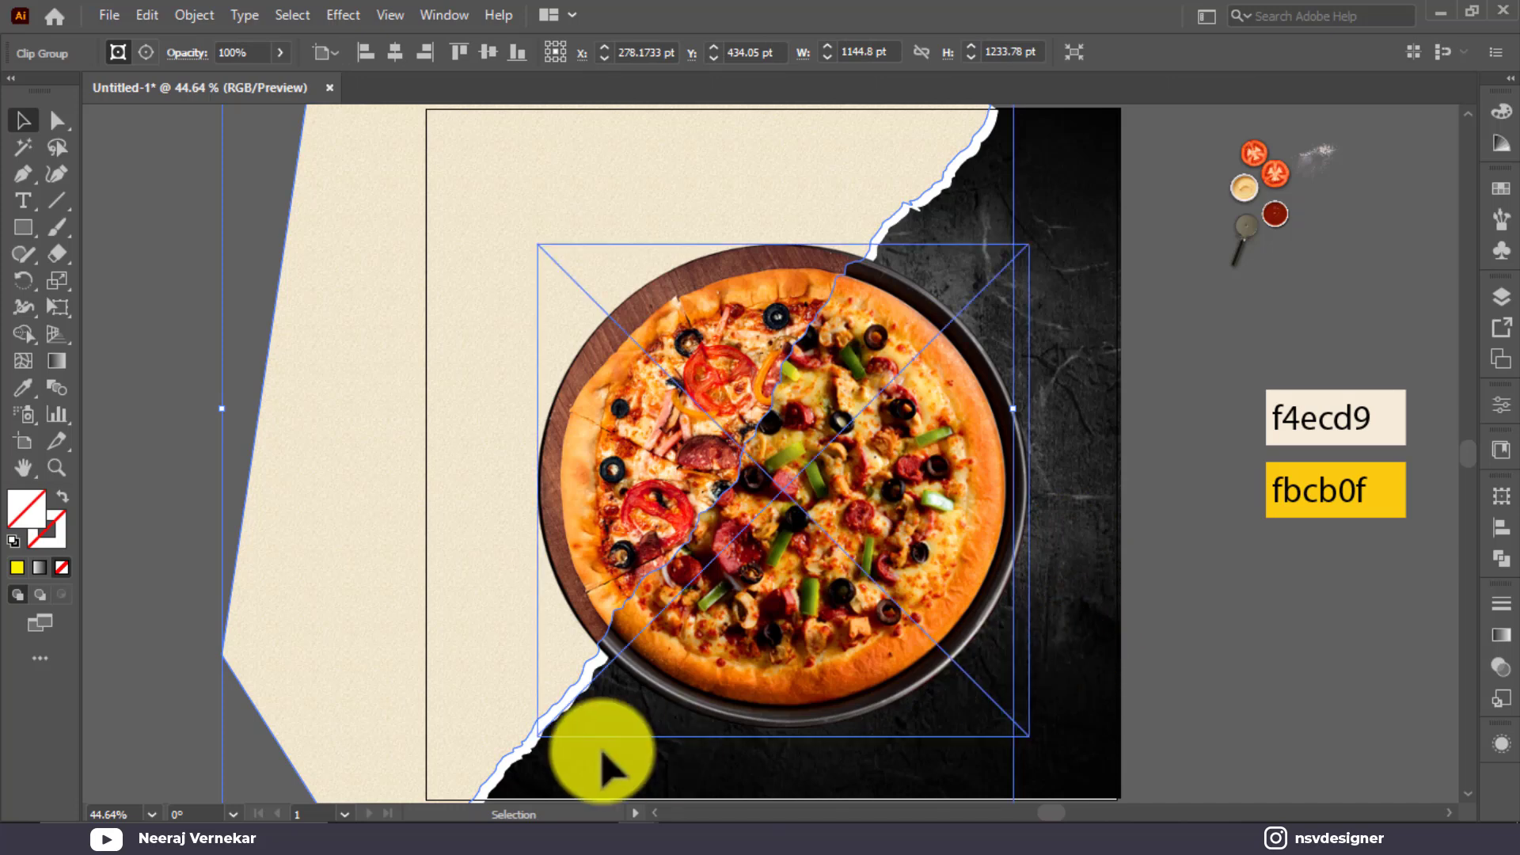
Bring the white torn edge strip to the front so it crosses over the split between the two pizzas
click(529, 776)
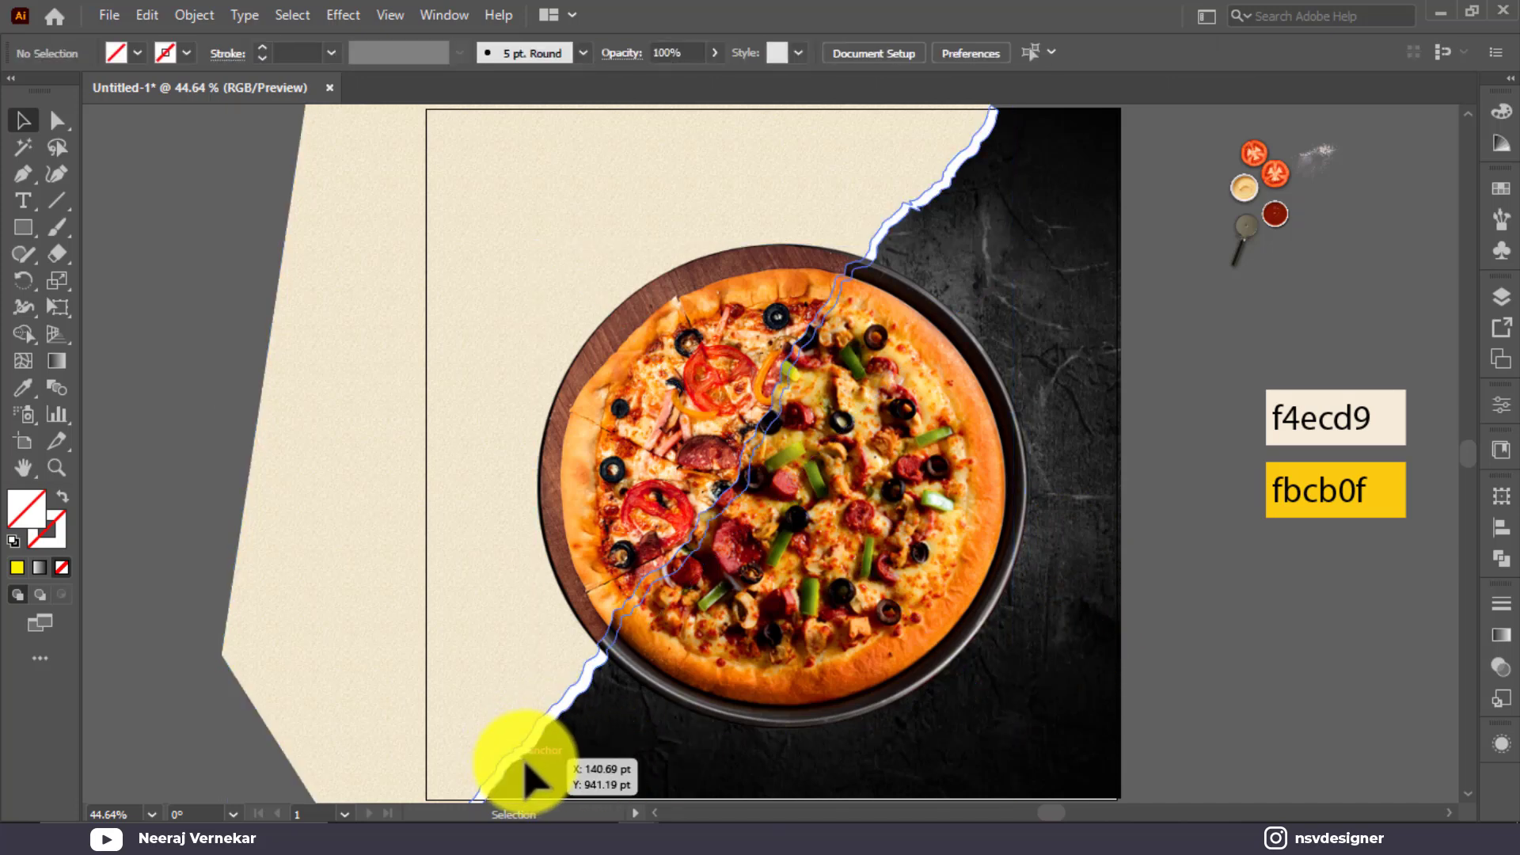
click(524, 780)
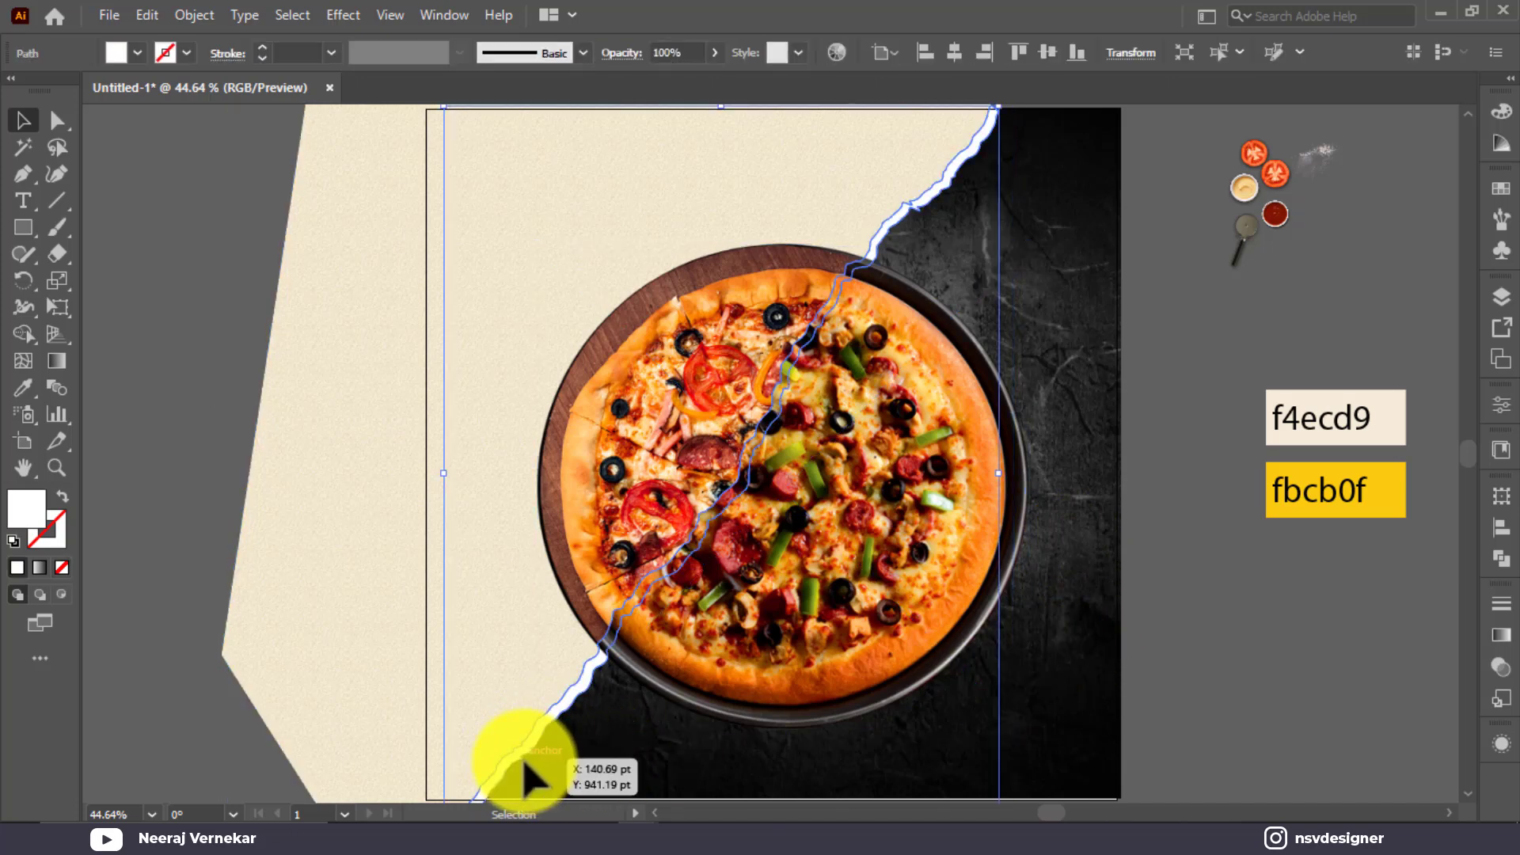
scroll(524, 763, down, 2)
click(487, 756)
click(464, 747)
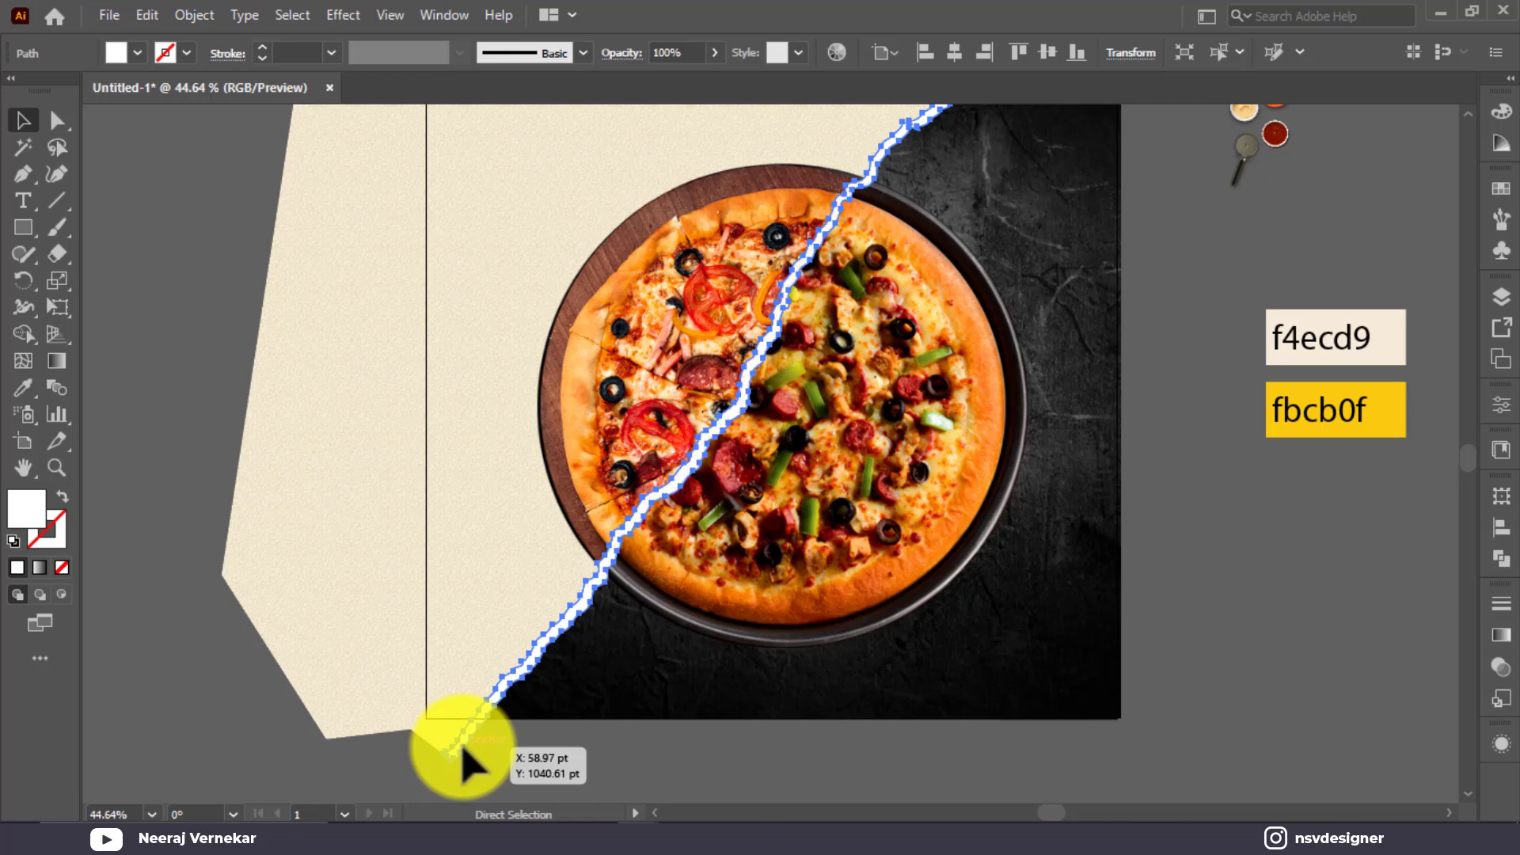
click(468, 758)
scroll(468, 757, up, 2)
click(985, 669)
click(1190, 691)
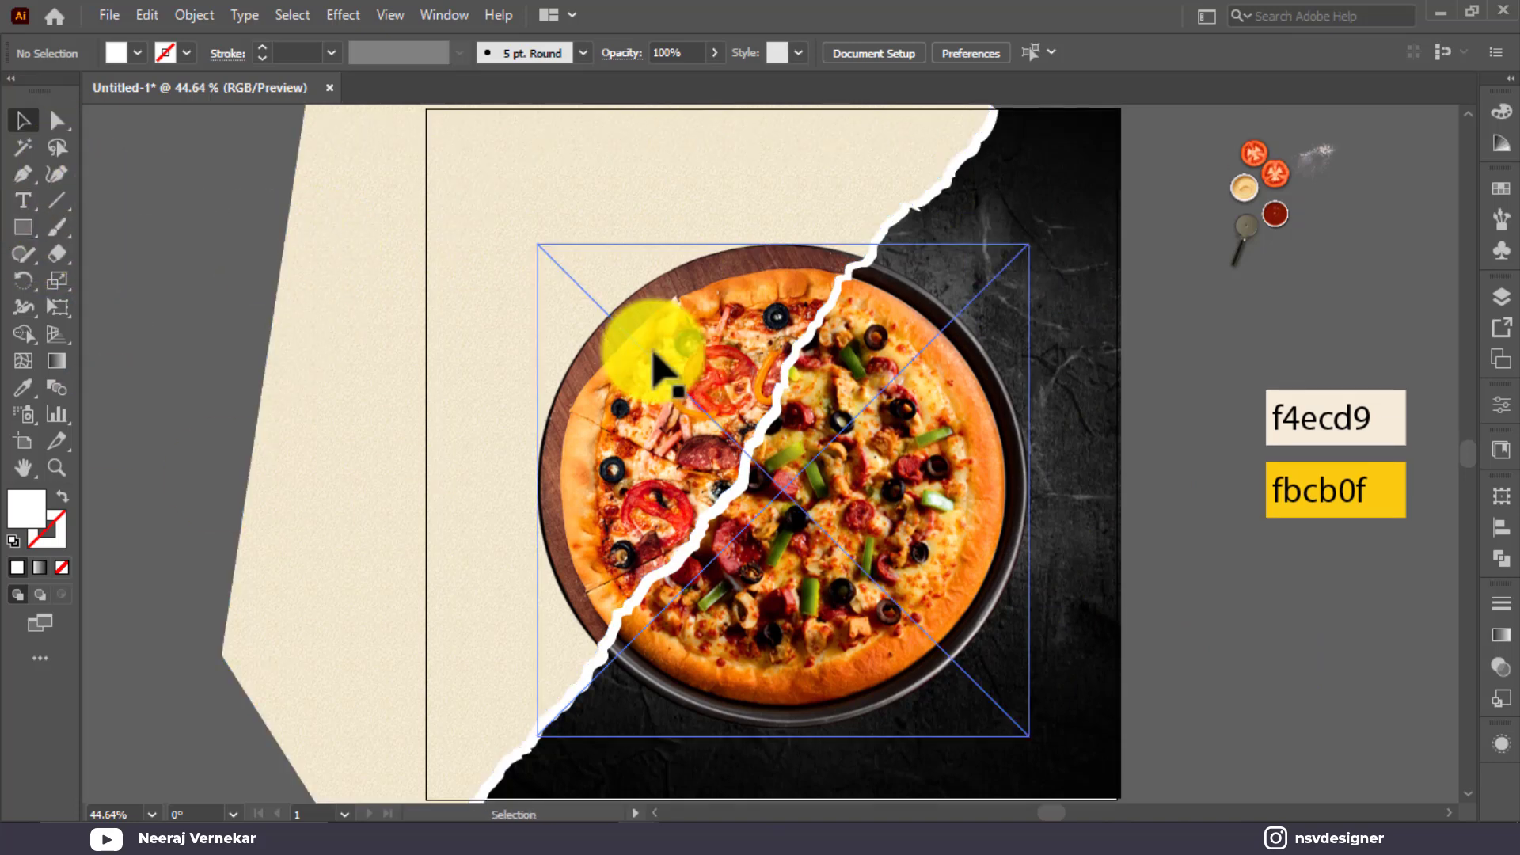
Apply a Multiply drop shadow to the tray pizza with 75% opacity, 16 pt X offset, 17 pt Y offset and 11 pt blur
click(973, 484)
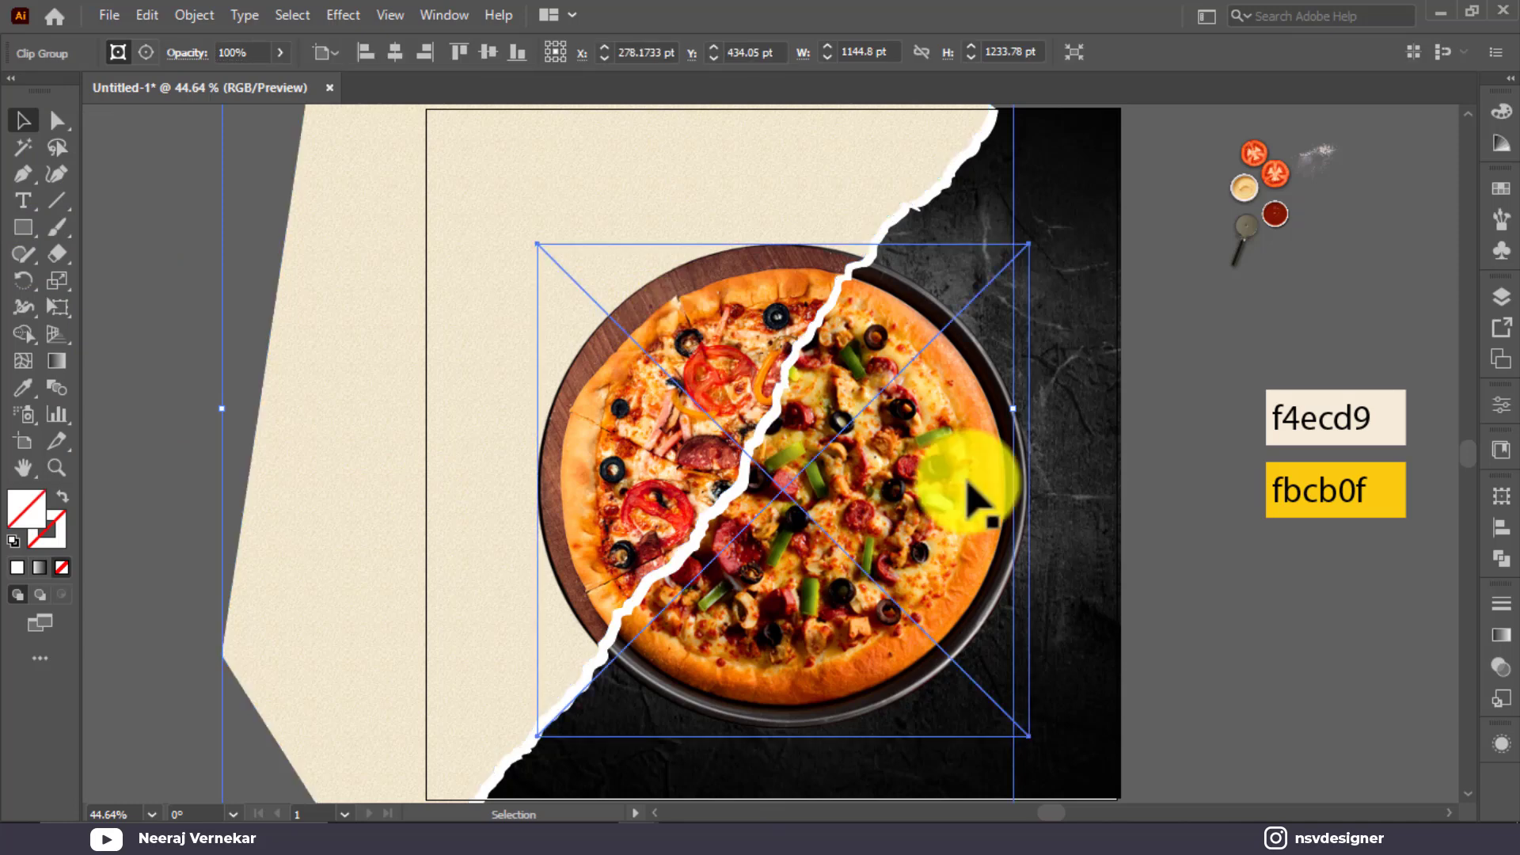
click(343, 15)
mouse_move(475, 267)
click(638, 267)
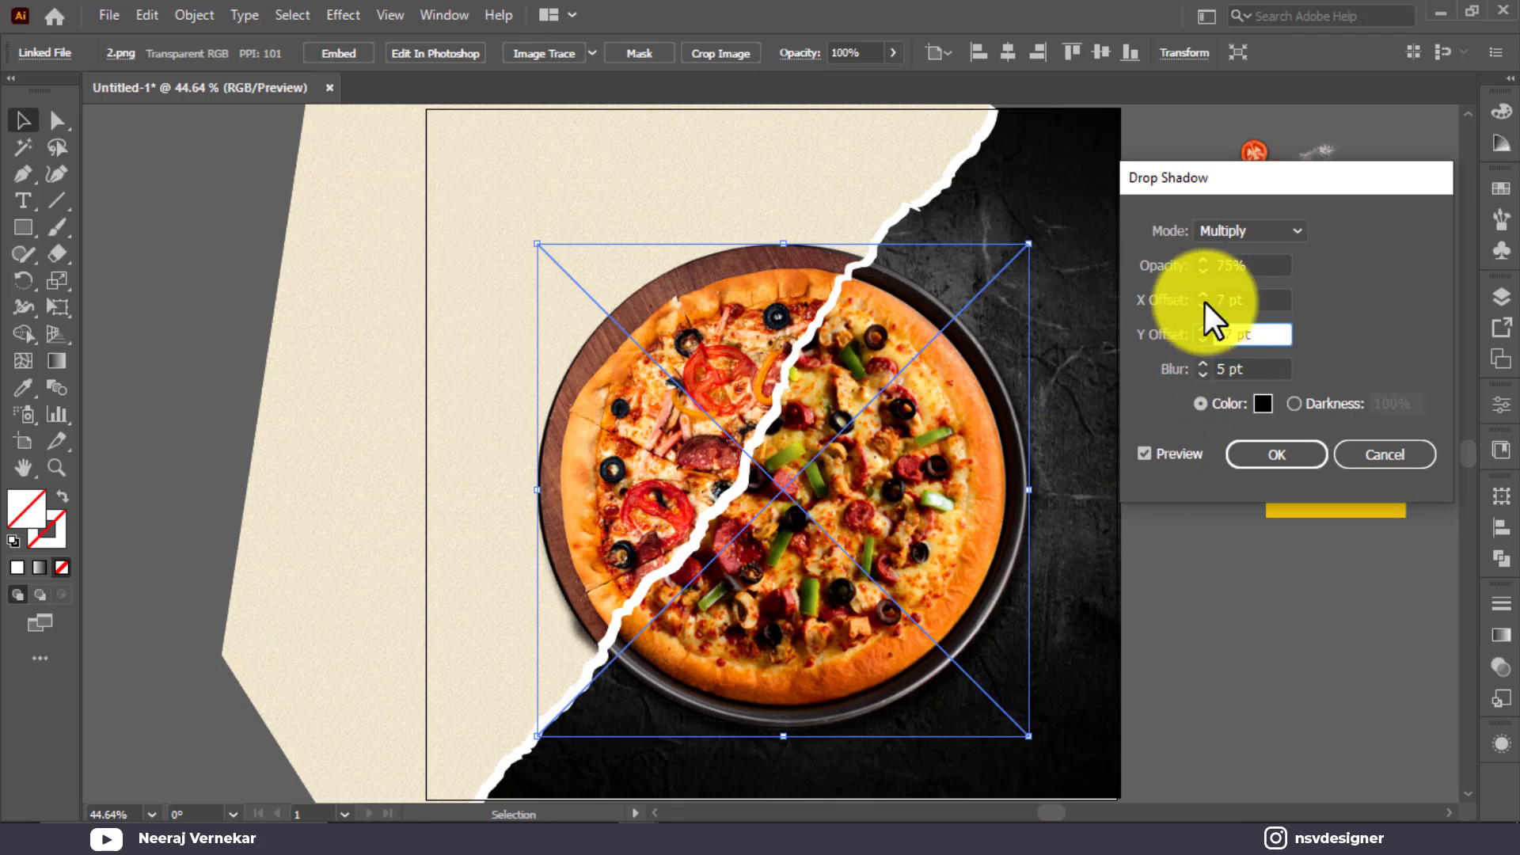
click(1208, 298)
click(1208, 297)
click(1208, 296)
click(1209, 296)
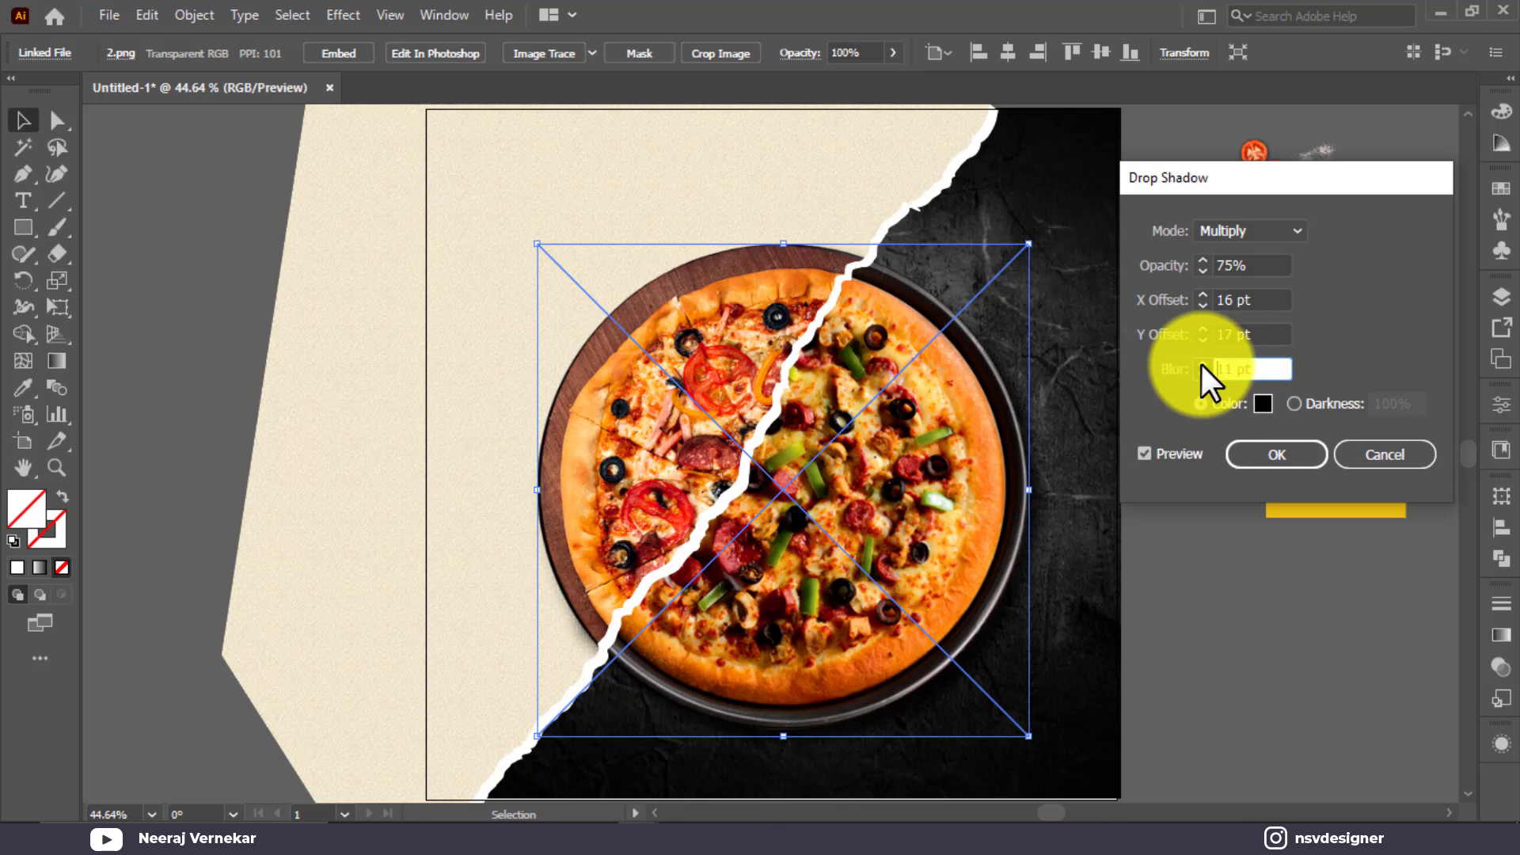
click(1279, 458)
click(1218, 691)
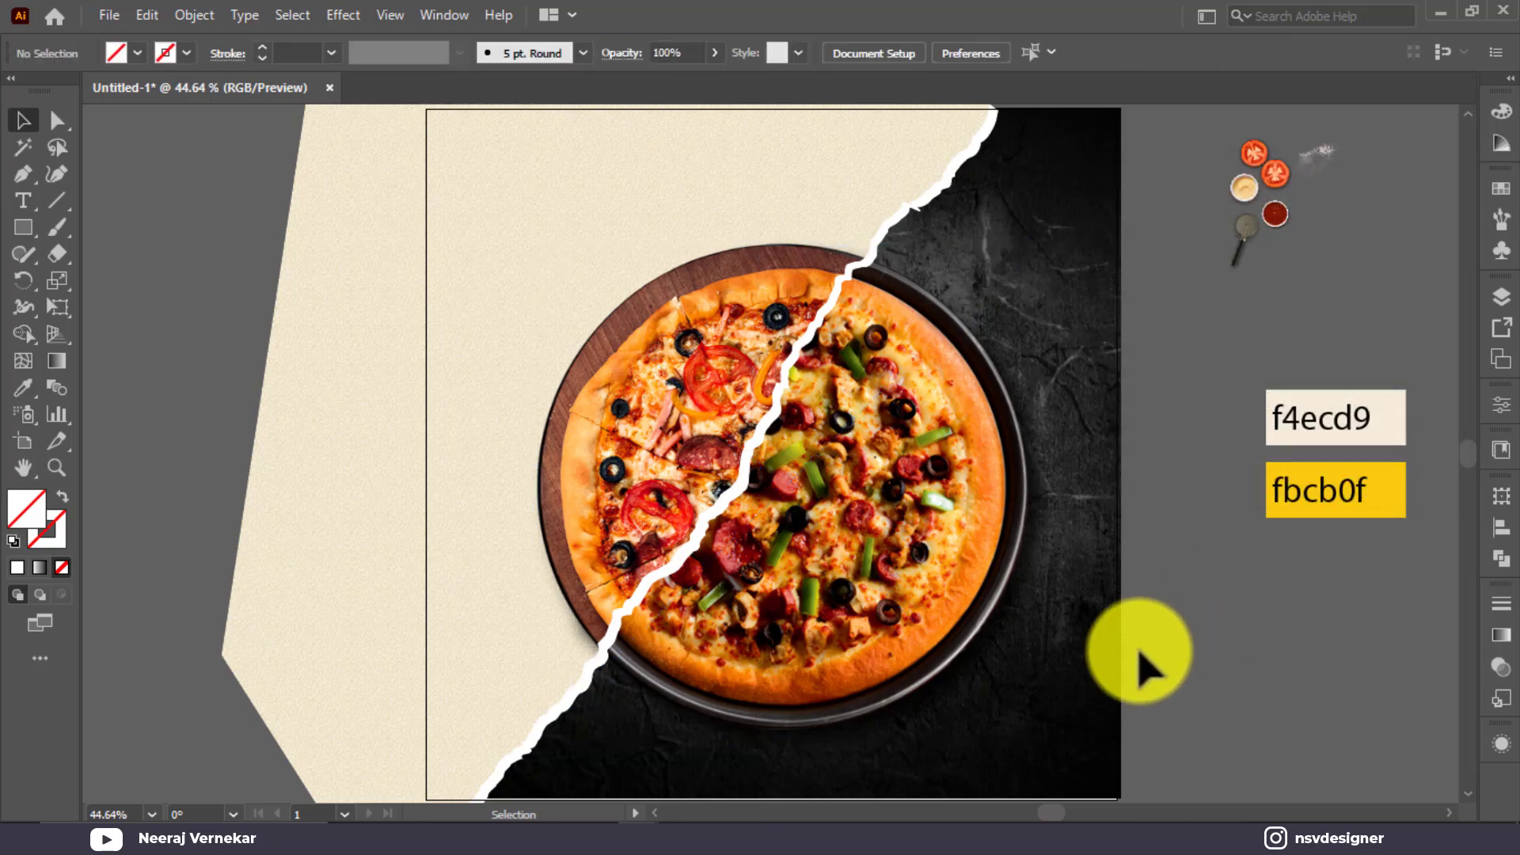
Bring all the small ingredient, powder and pizza cutter images beside the artboard to the front
click(1249, 268)
drag(1222, 135, 1321, 279)
right_click(1242, 247)
mouse_move(1321, 416)
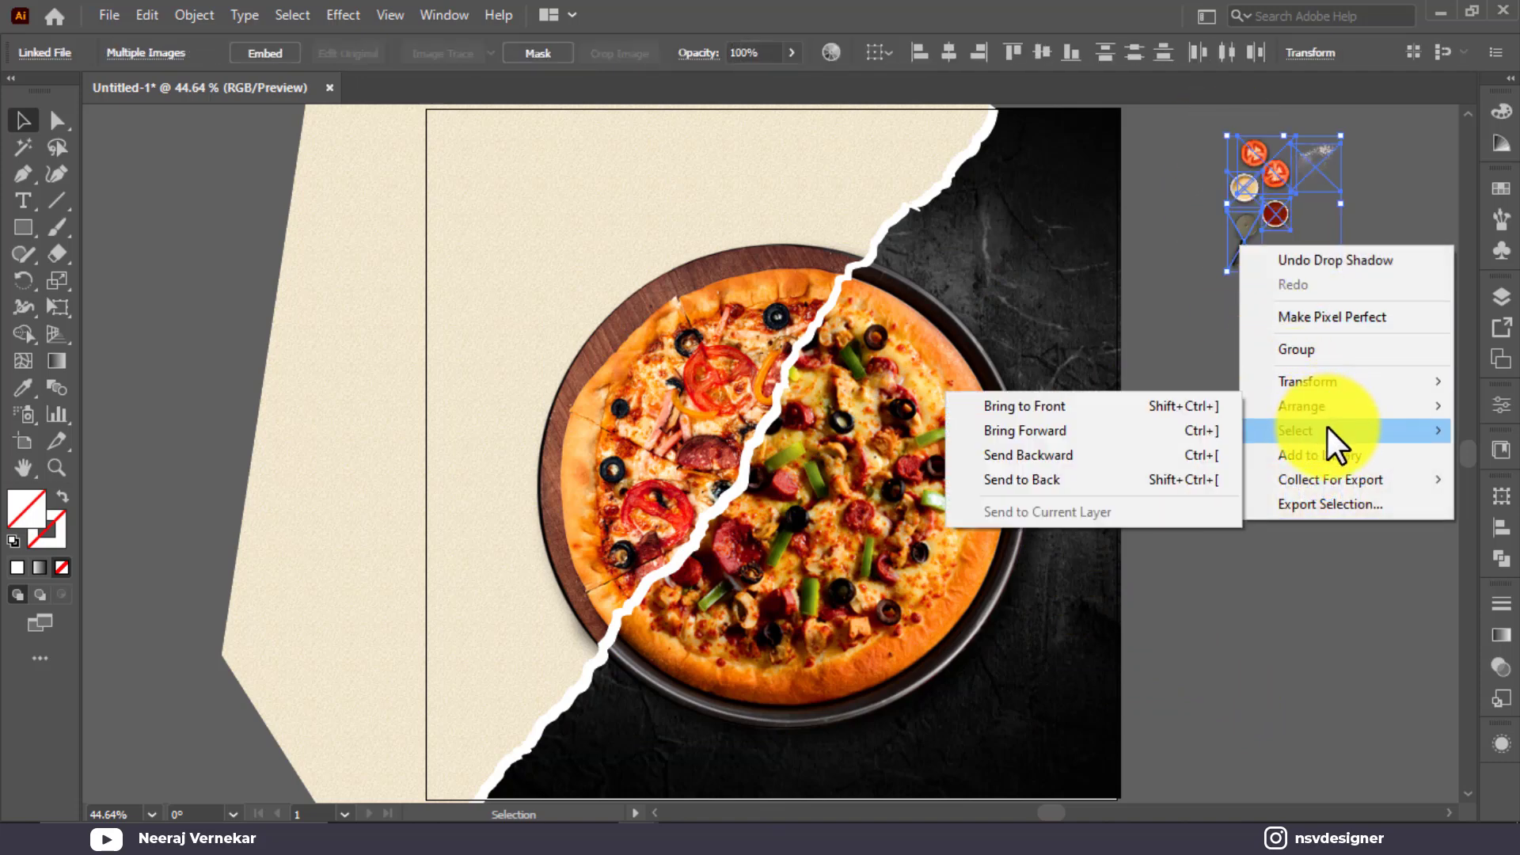
click(1171, 405)
click(1305, 290)
Place the pizza cutter on the dark background at the pizza's lower right, enlarge it and tilt it clockwise
drag(1255, 261, 1091, 717)
drag(1079, 553, 1053, 625)
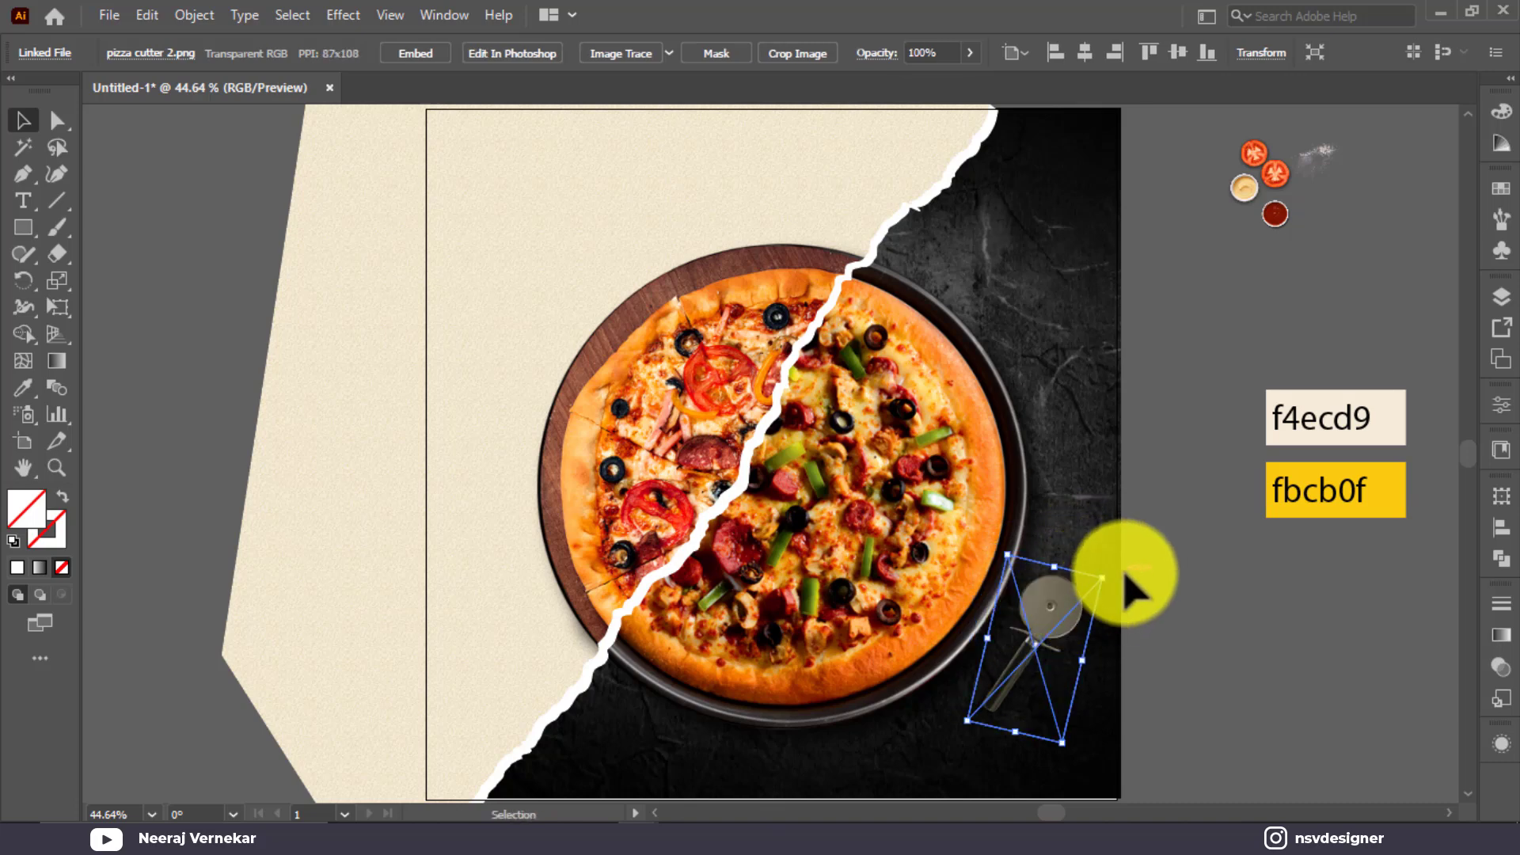
drag(1106, 566, 1114, 576)
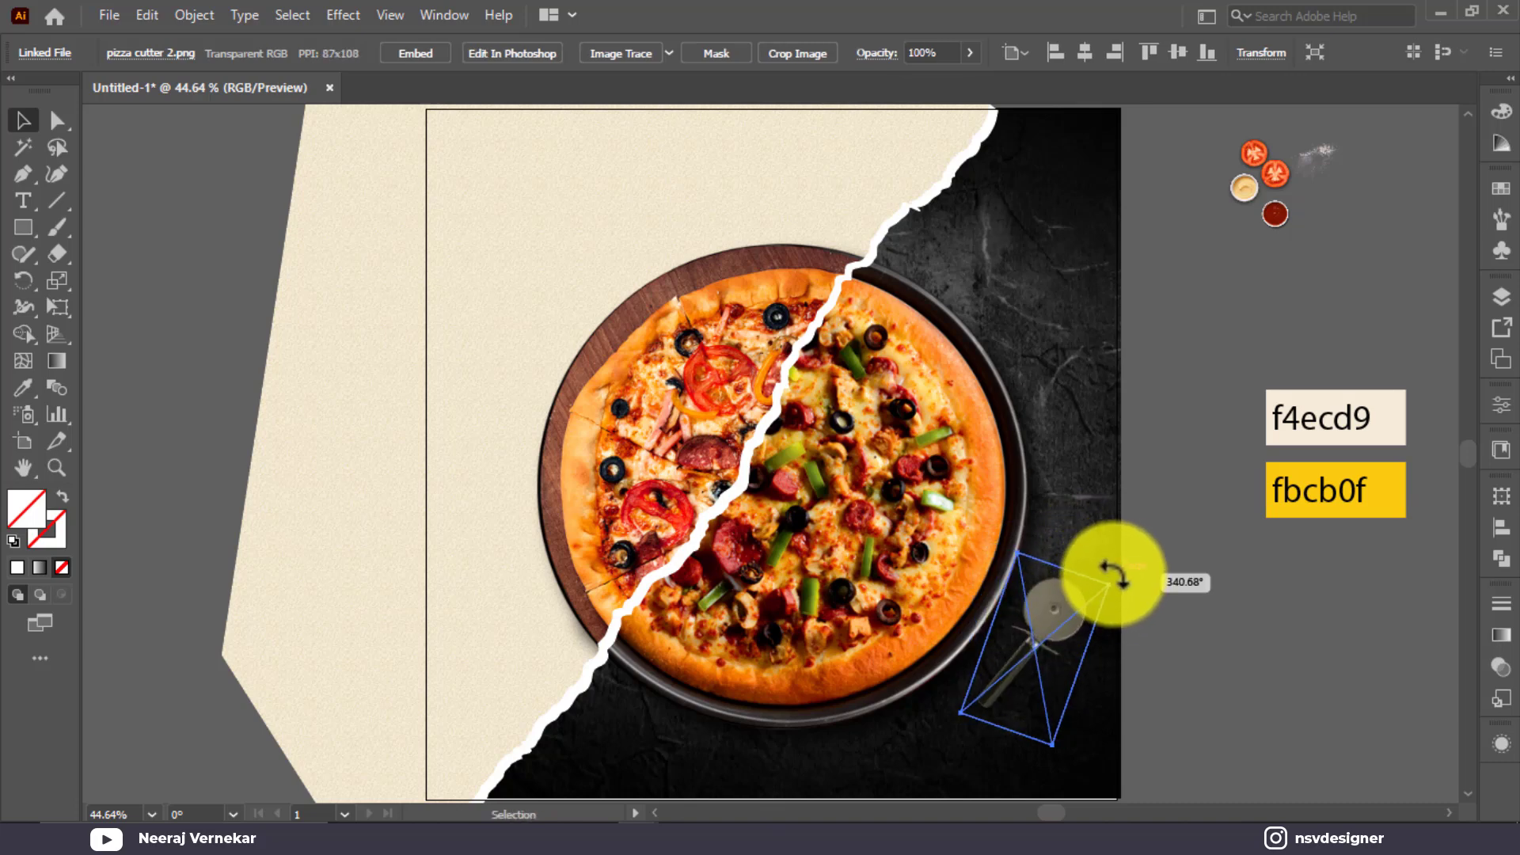
click(1215, 567)
Place the white and red sauce bowls on the paper background at the pizza's lower left
click(1244, 187)
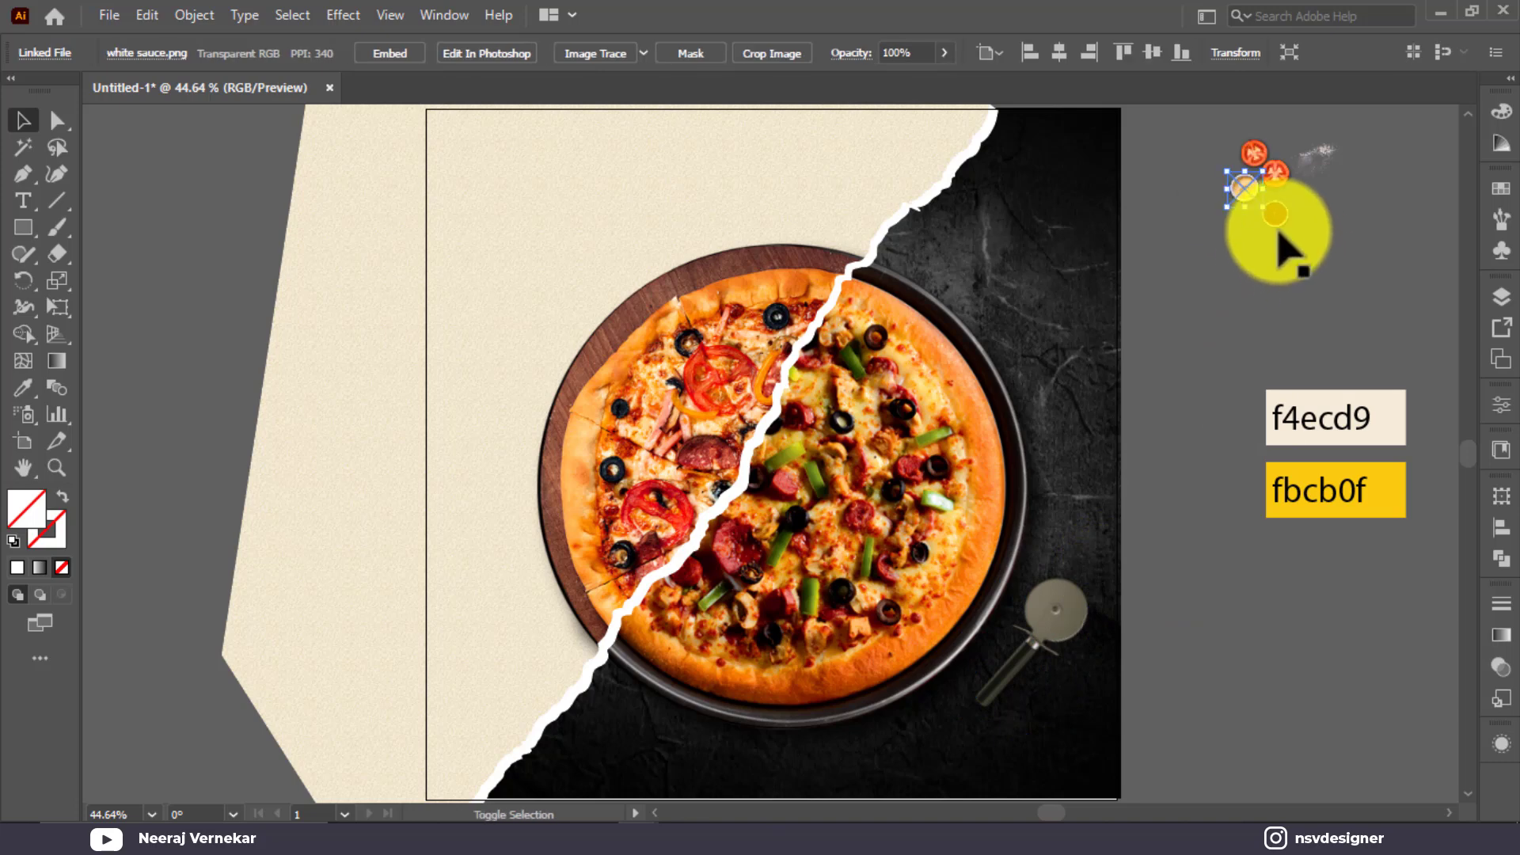
drag(1292, 235, 558, 673)
click(626, 725)
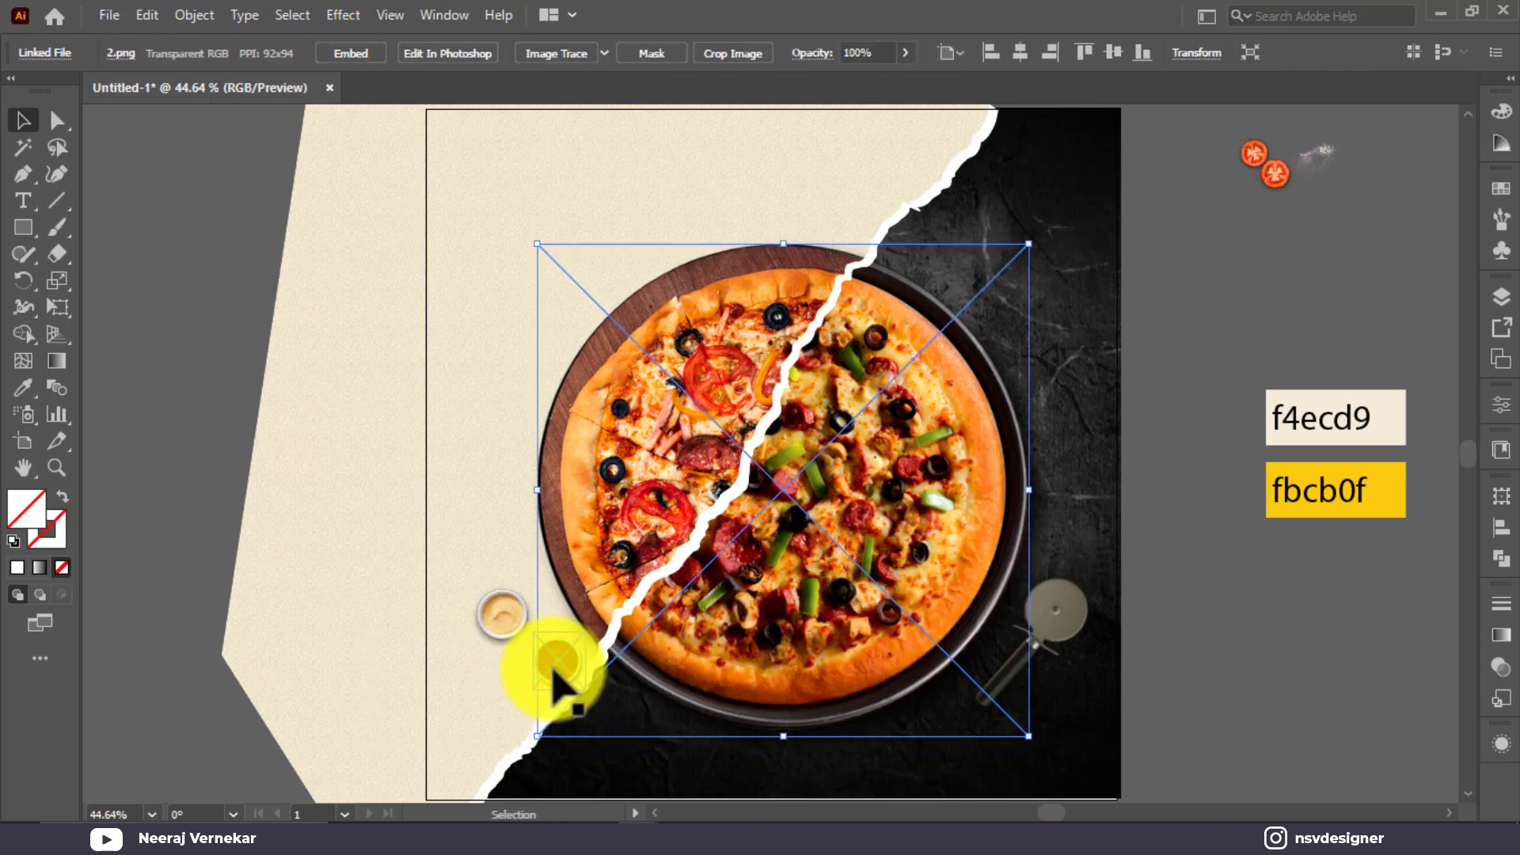
click(554, 669)
click(511, 616)
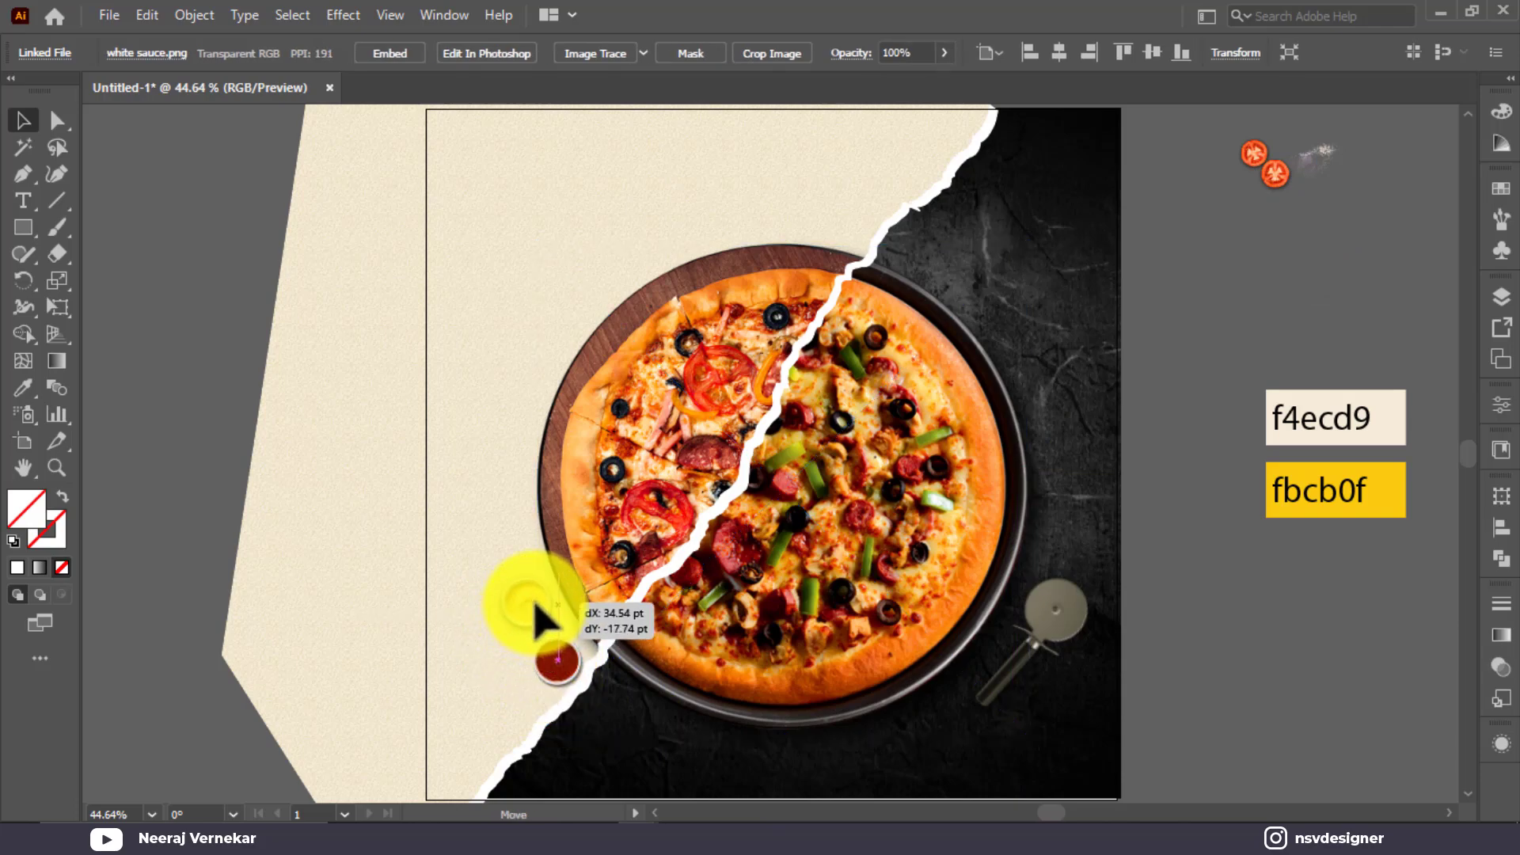
drag(529, 598, 529, 599)
Enlarge both sauce bowls together and shift the white sauce bowl closer to the red one
shift+click(560, 675)
scroll(475, 669, up, 3)
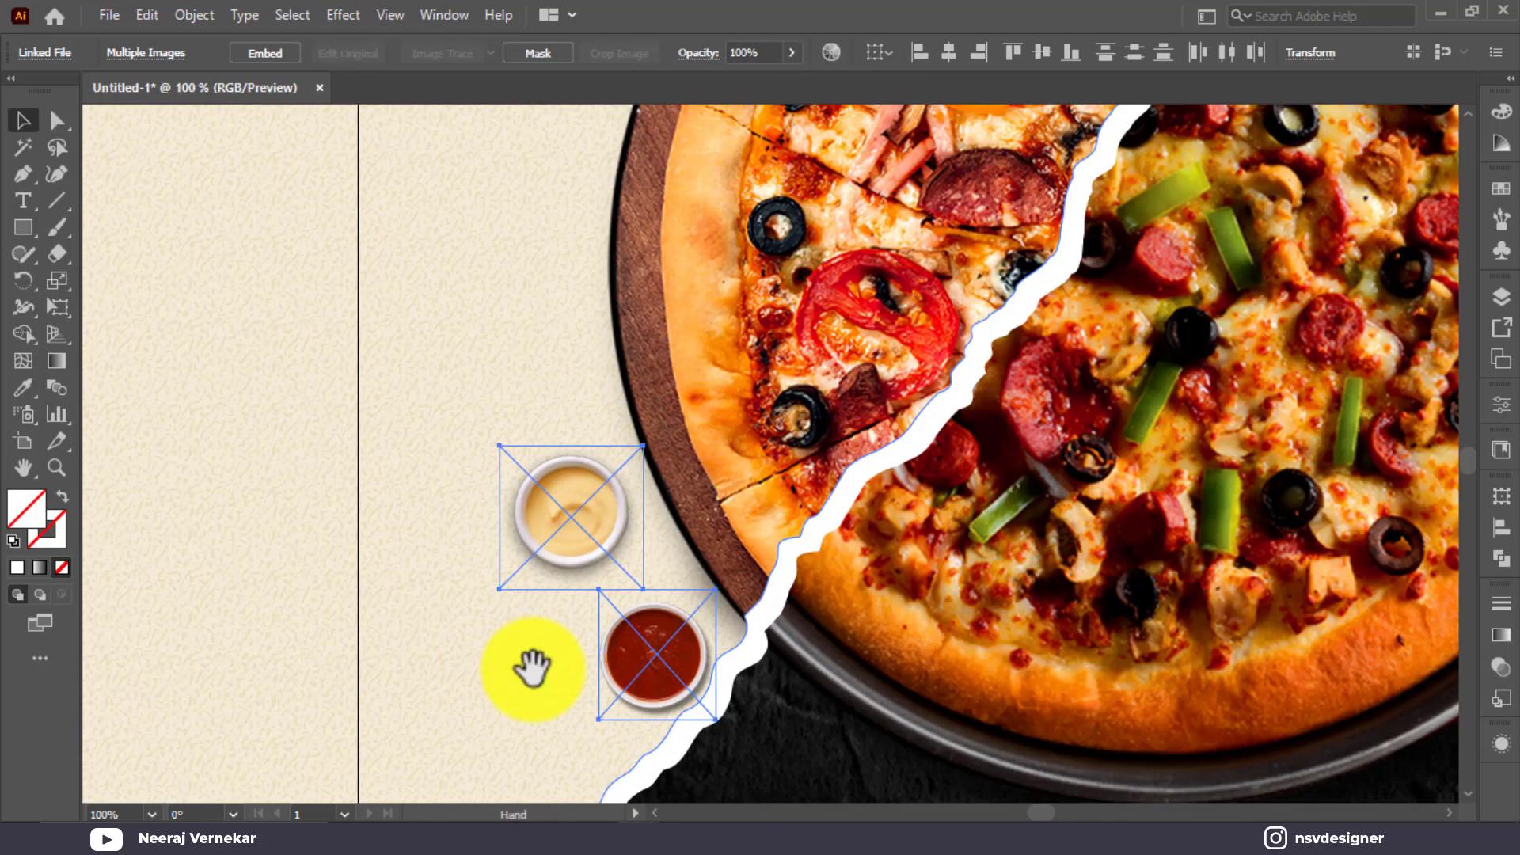
drag(533, 666, 518, 632)
drag(702, 686, 718, 695)
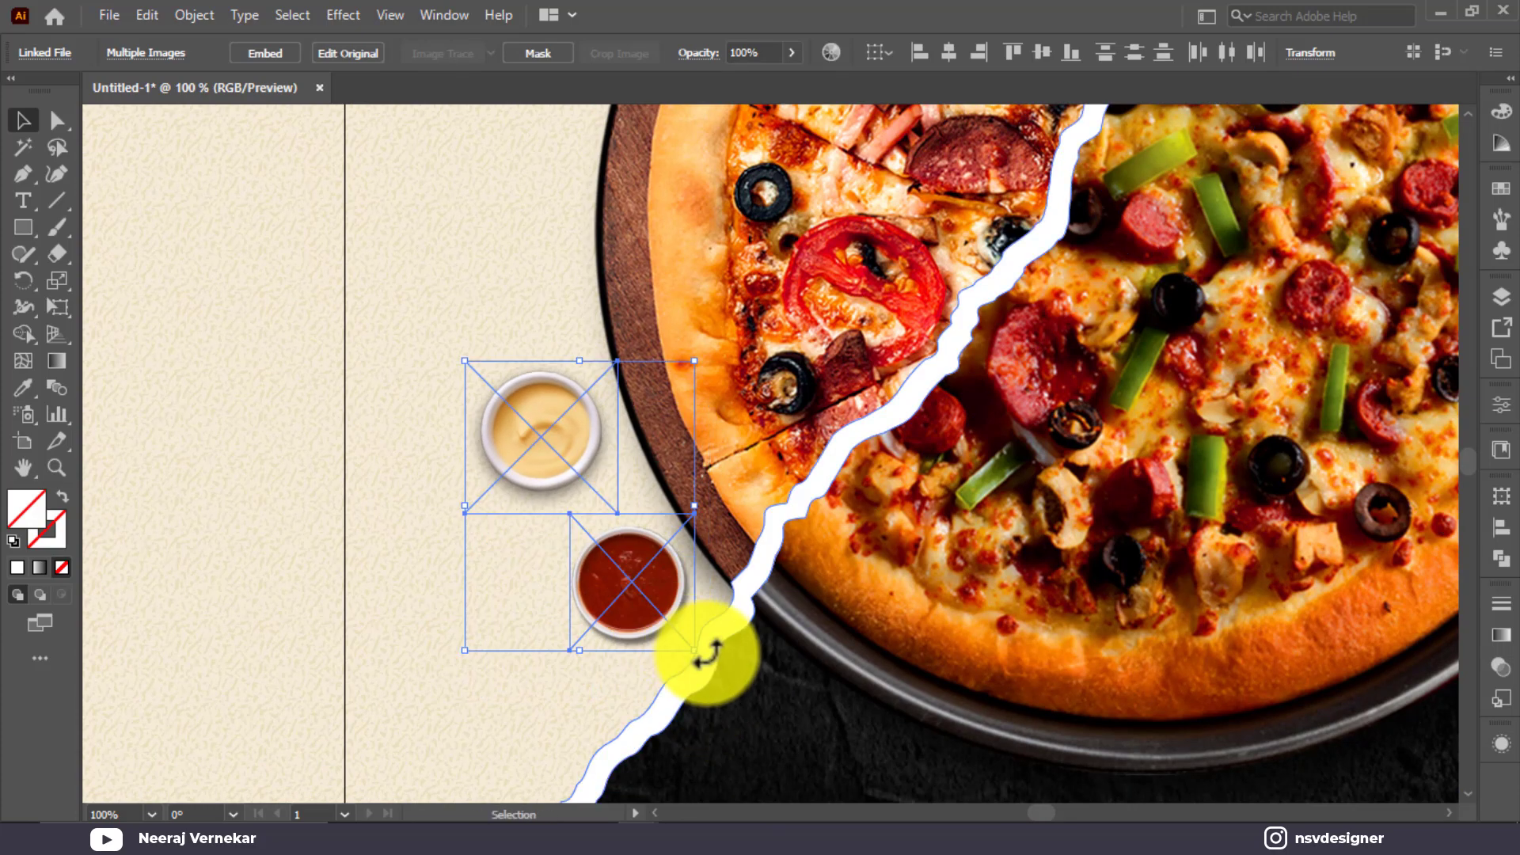
drag(695, 649, 714, 671)
mouse_move(666, 615)
mouse_down()
mouse_move(656, 602)
mouse_move(664, 617)
mouse_up()
drag(538, 408, 553, 445)
Enlarge the red sauce bowl slightly and move it a little left, just below the white sauce bowl
click(621, 581)
drag(702, 660, 711, 671)
mouse_move(663, 621)
mouse_down()
mouse_move(656, 609)
mouse_move(643, 625)
mouse_up()
click(736, 665)
key(ctrl+0)
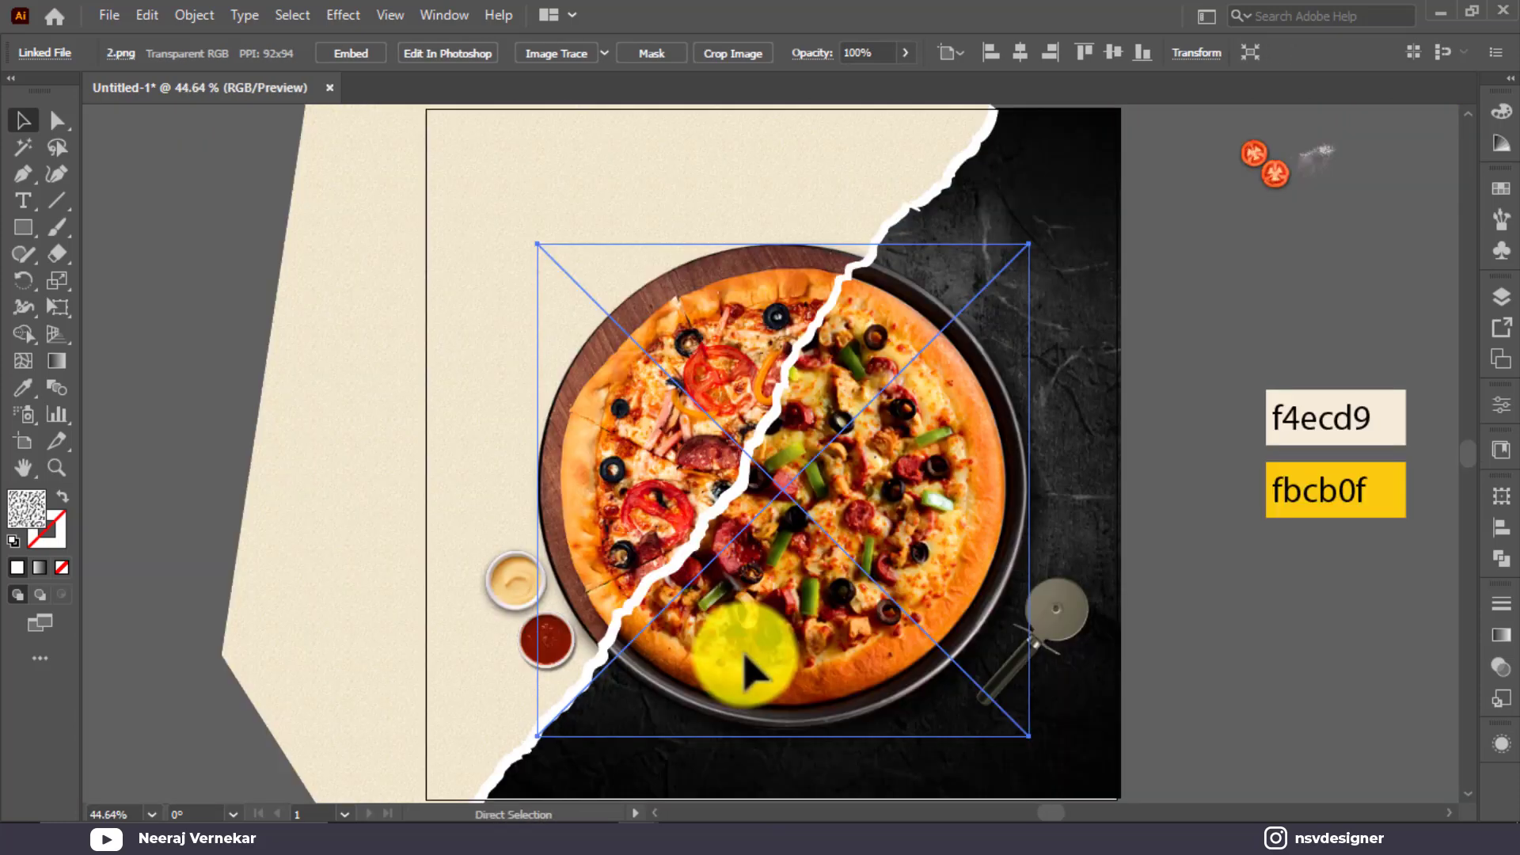
Move the tomato slices onto the dark background at the pizza's upper right and enlarge them
click(1235, 625)
click(1273, 176)
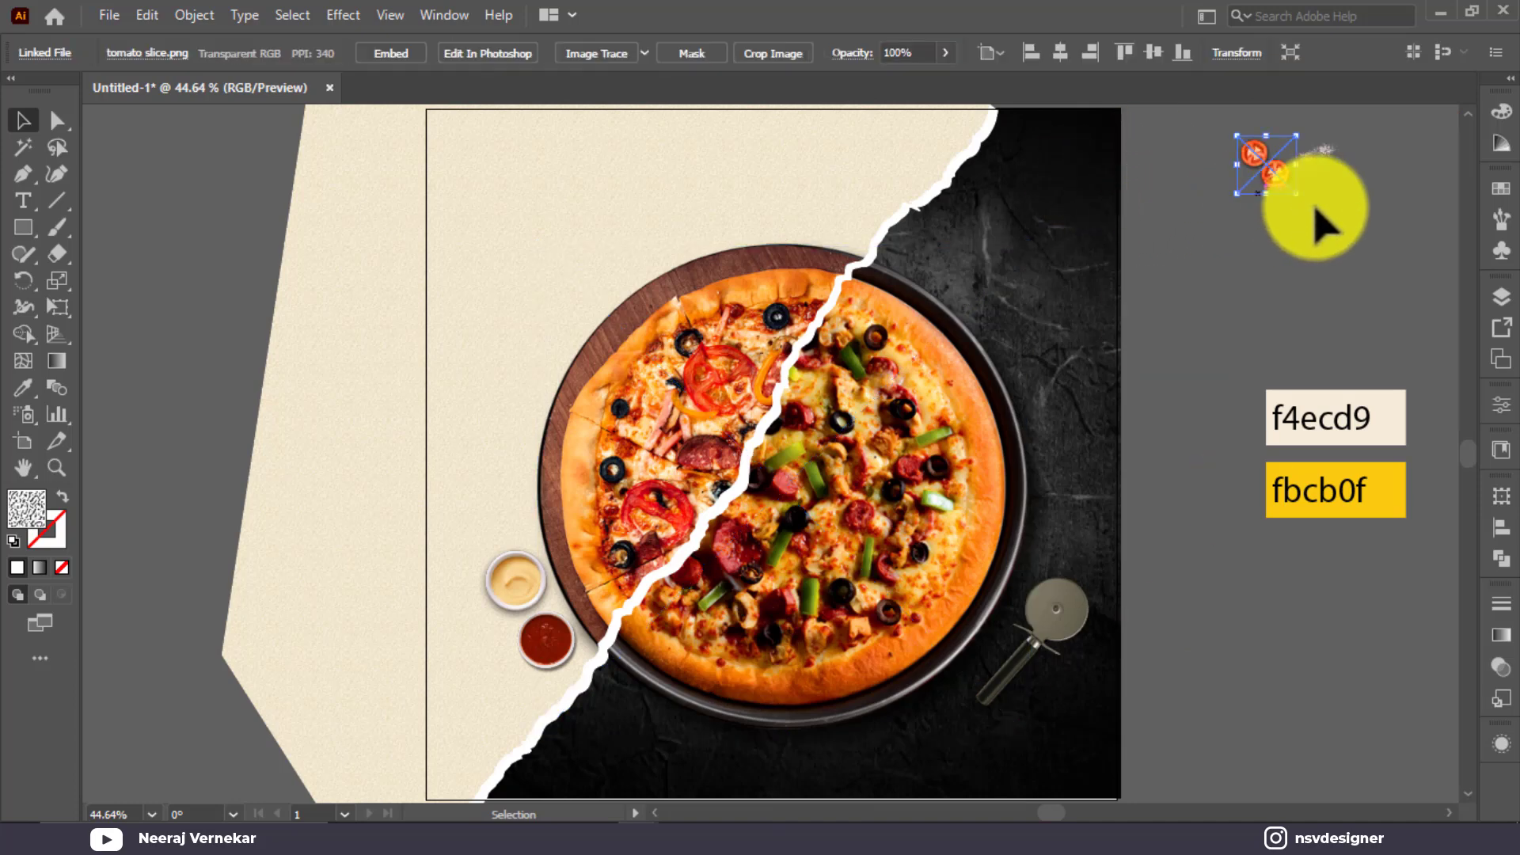
drag(1274, 176, 1045, 371)
drag(1007, 312, 1041, 326)
drag(1079, 259, 1089, 269)
Move the powder texture over the artboard's upper-right corner and enlarge it to reach past the tomato slices
drag(1319, 159, 1346, 340)
drag(1188, 217, 1104, 332)
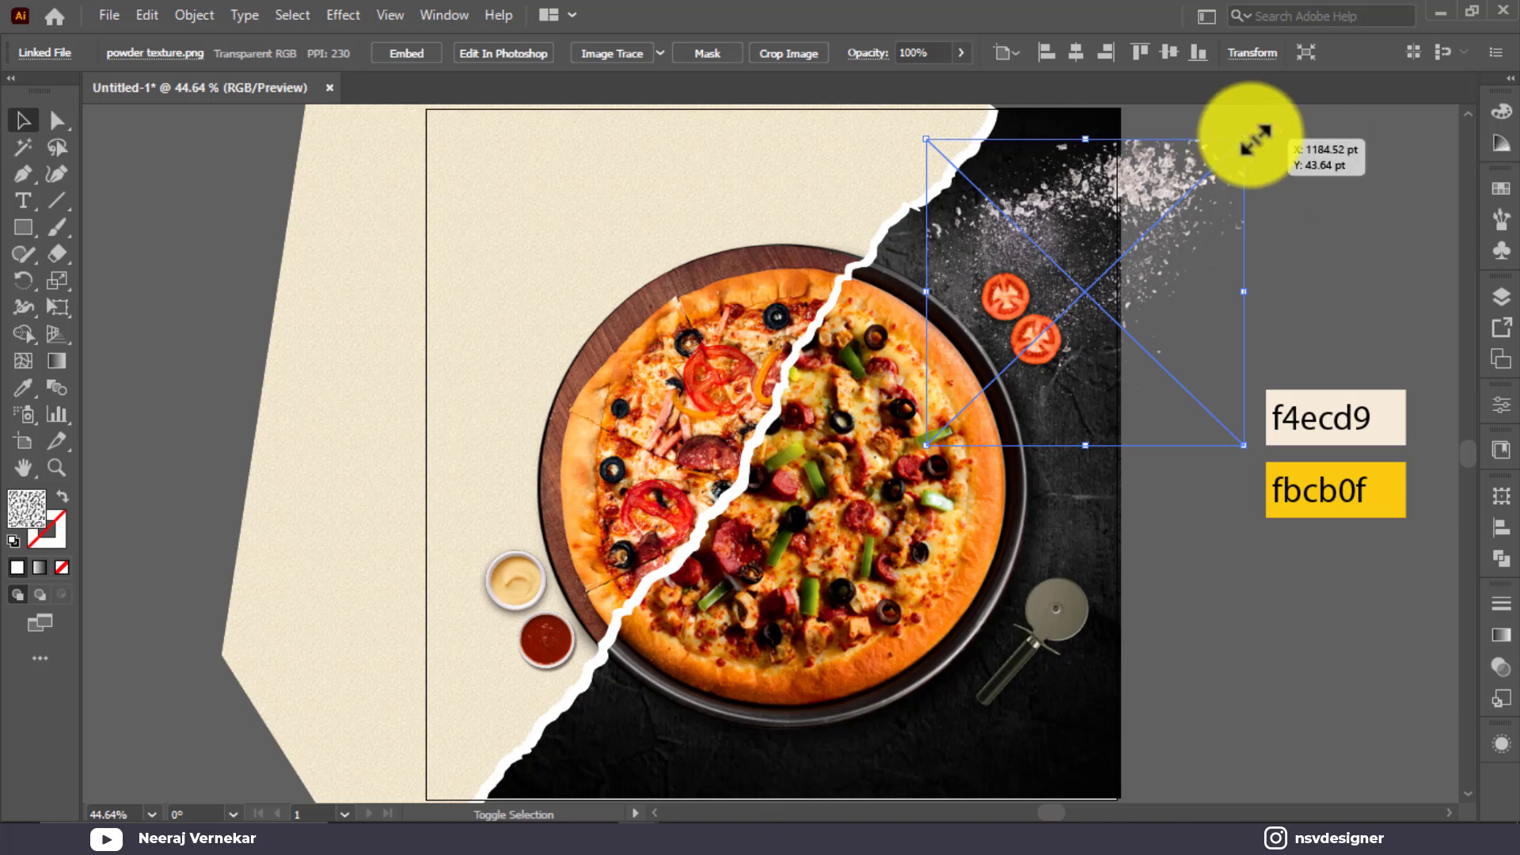
drag(1244, 139, 1290, 150)
drag(1220, 231, 1219, 227)
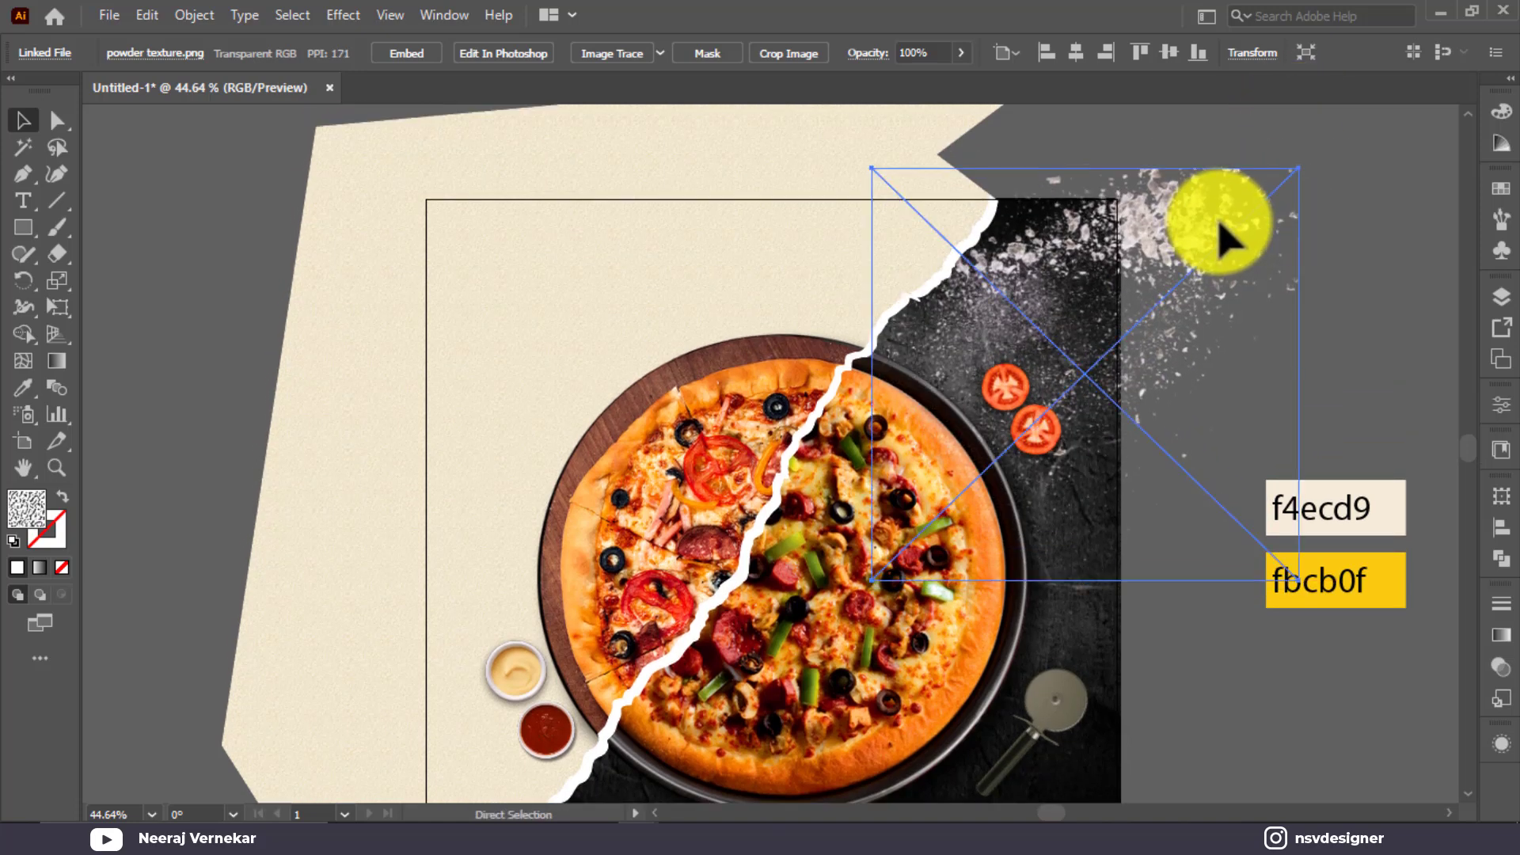
Rotate the powder texture slightly clockwise and reposition it across the artboard's upper-right corner
drag(1225, 235, 1205, 212)
click(1297, 134)
click(1179, 230)
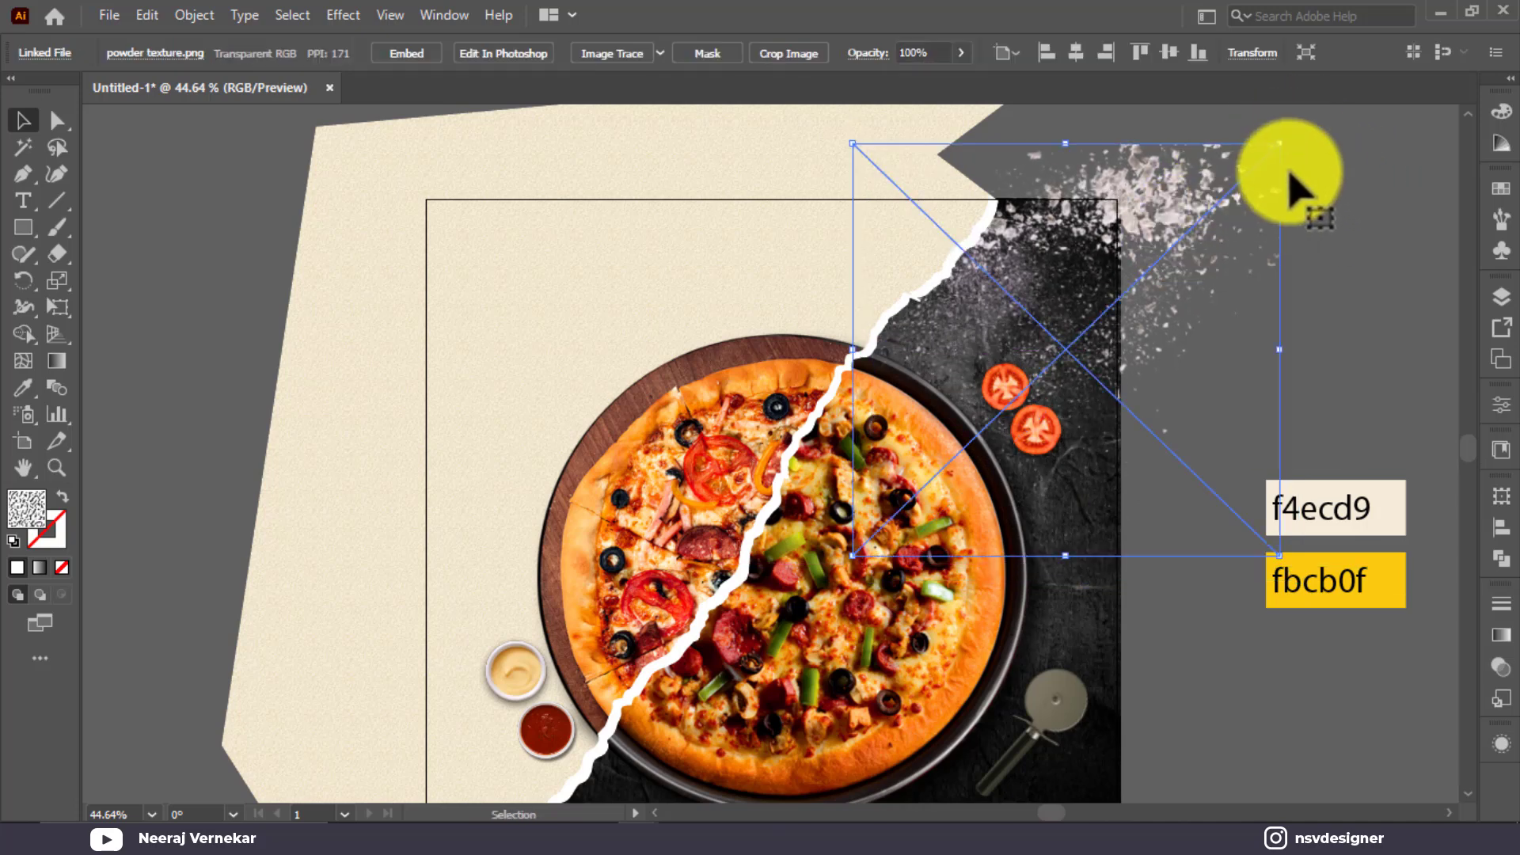
drag(1291, 131, 1320, 205)
mouse_move(1188, 302)
mouse_down()
mouse_move(1168, 309)
mouse_move(1180, 305)
mouse_up()
click(1342, 368)
scroll(1349, 369, down, 2)
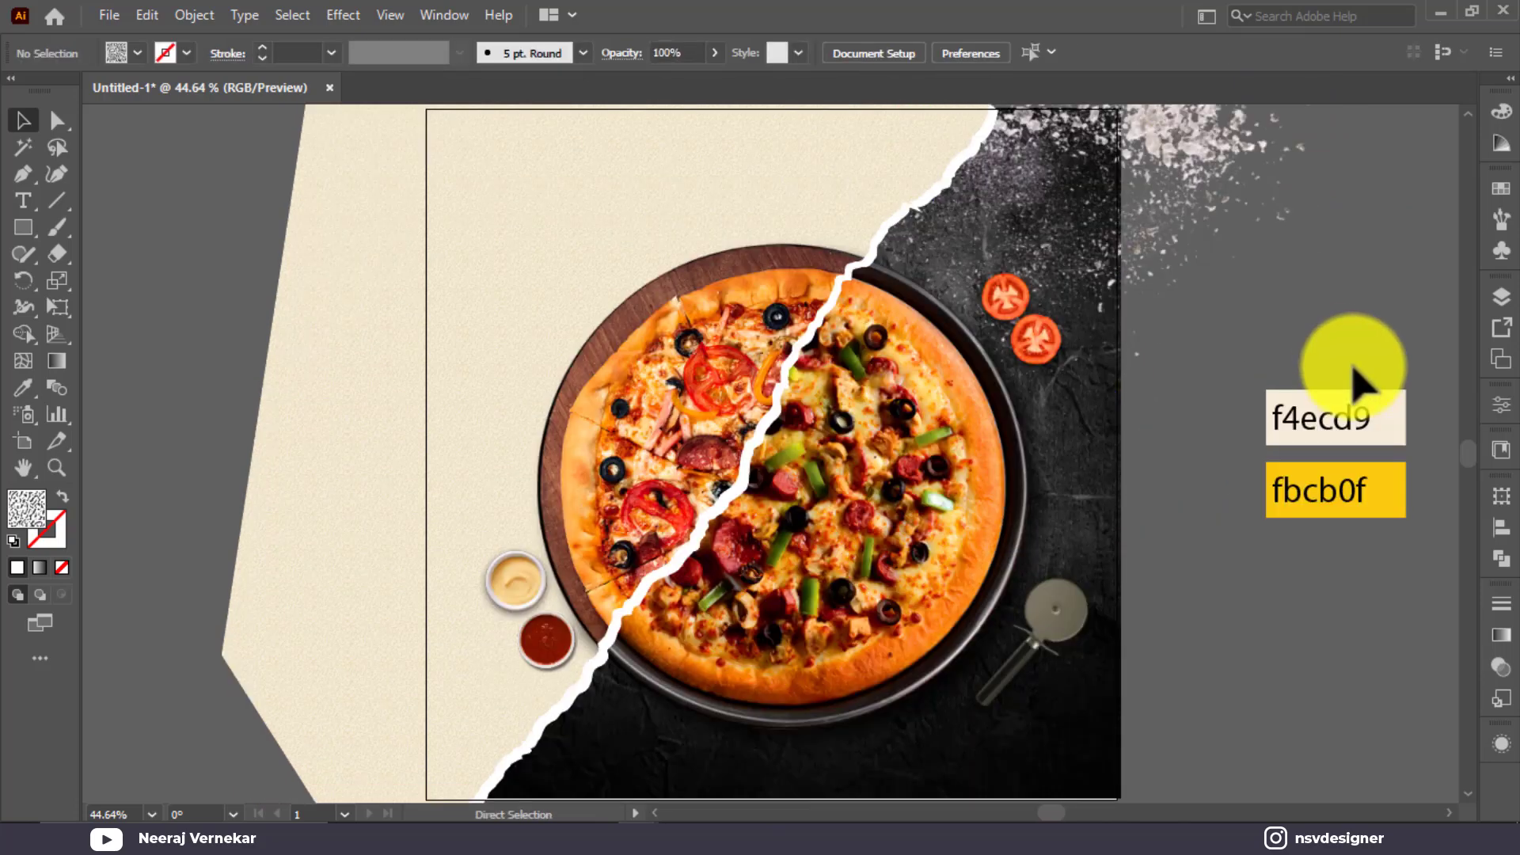
Duplicate the powder texture below the artboard and rotate the copy to about 189°
click(1128, 246)
click(1216, 590)
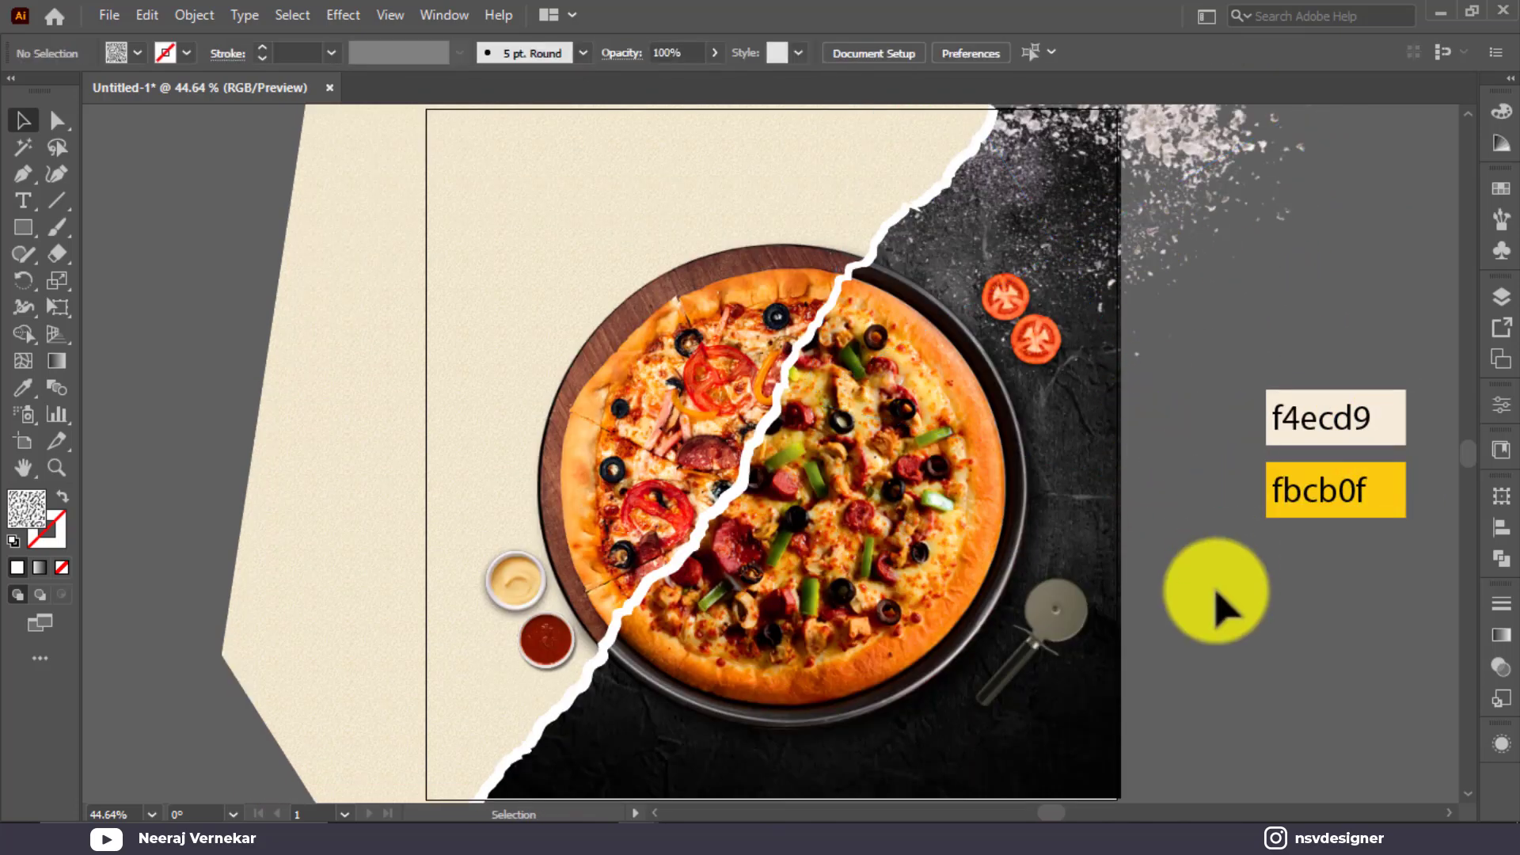
scroll(1216, 590, down, 1)
scroll(1216, 590, down, 2)
drag(1270, 506, 1291, 321)
drag(1226, 243, 1127, 689)
scroll(906, 805, down, 2)
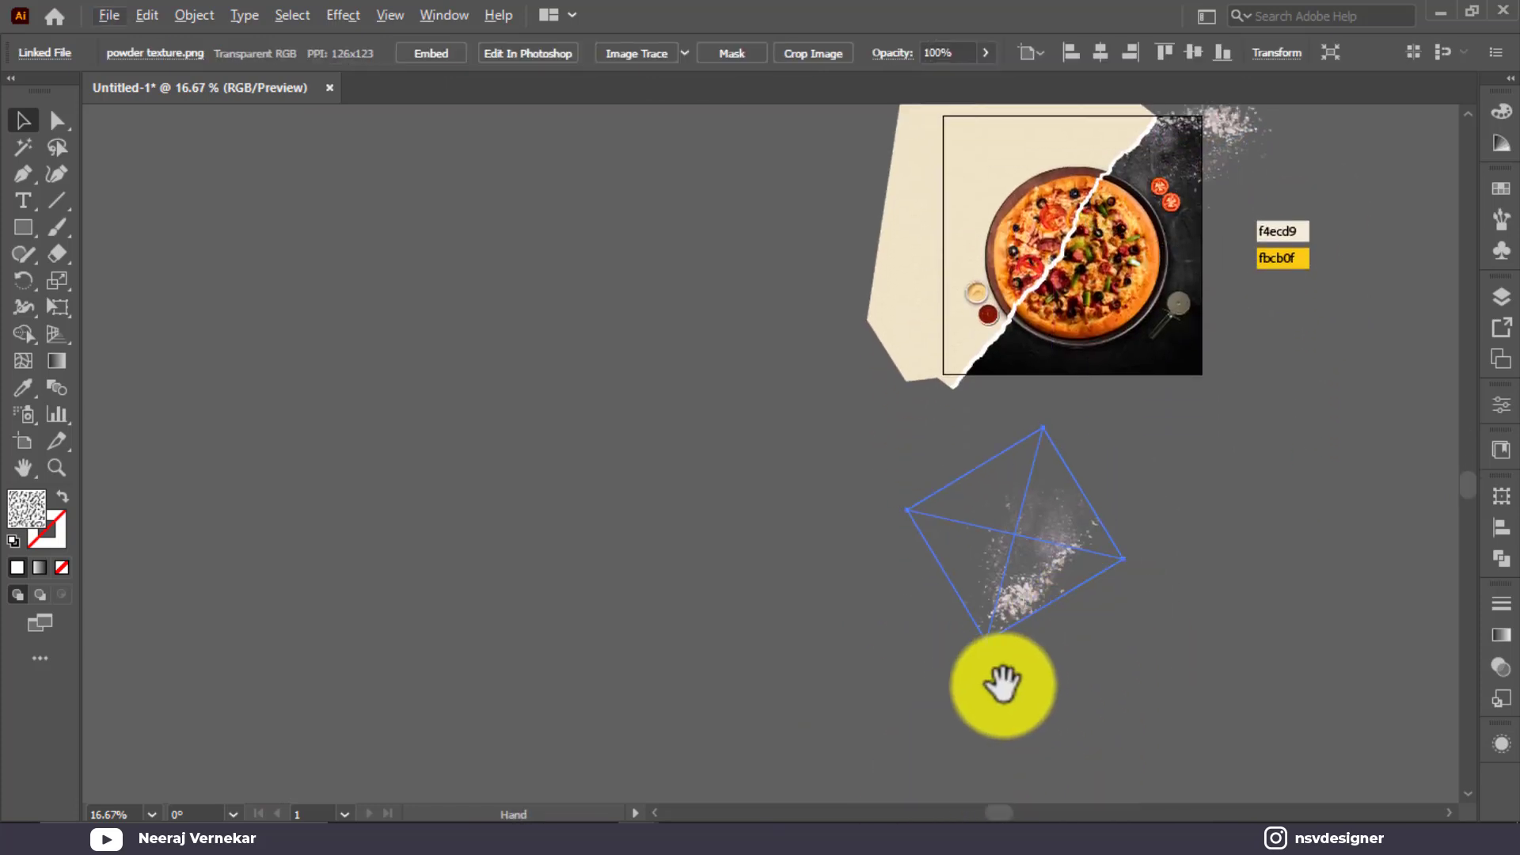
drag(987, 651, 944, 632)
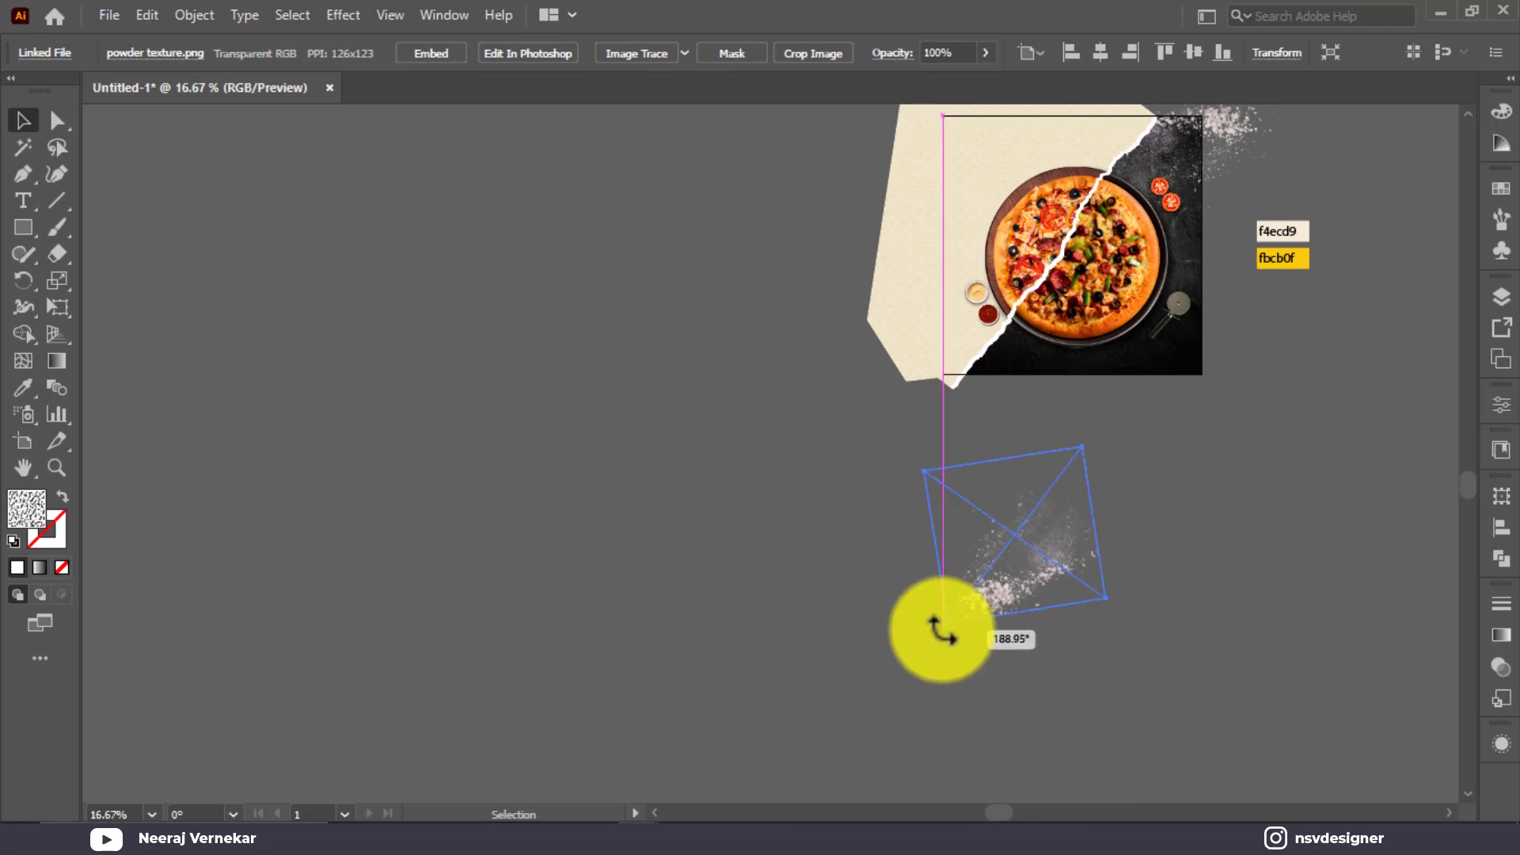
Move the duplicated powder texture onto the dark area at the artboard's lower-left corner, beside the torn edge
drag(1057, 598, 1014, 396)
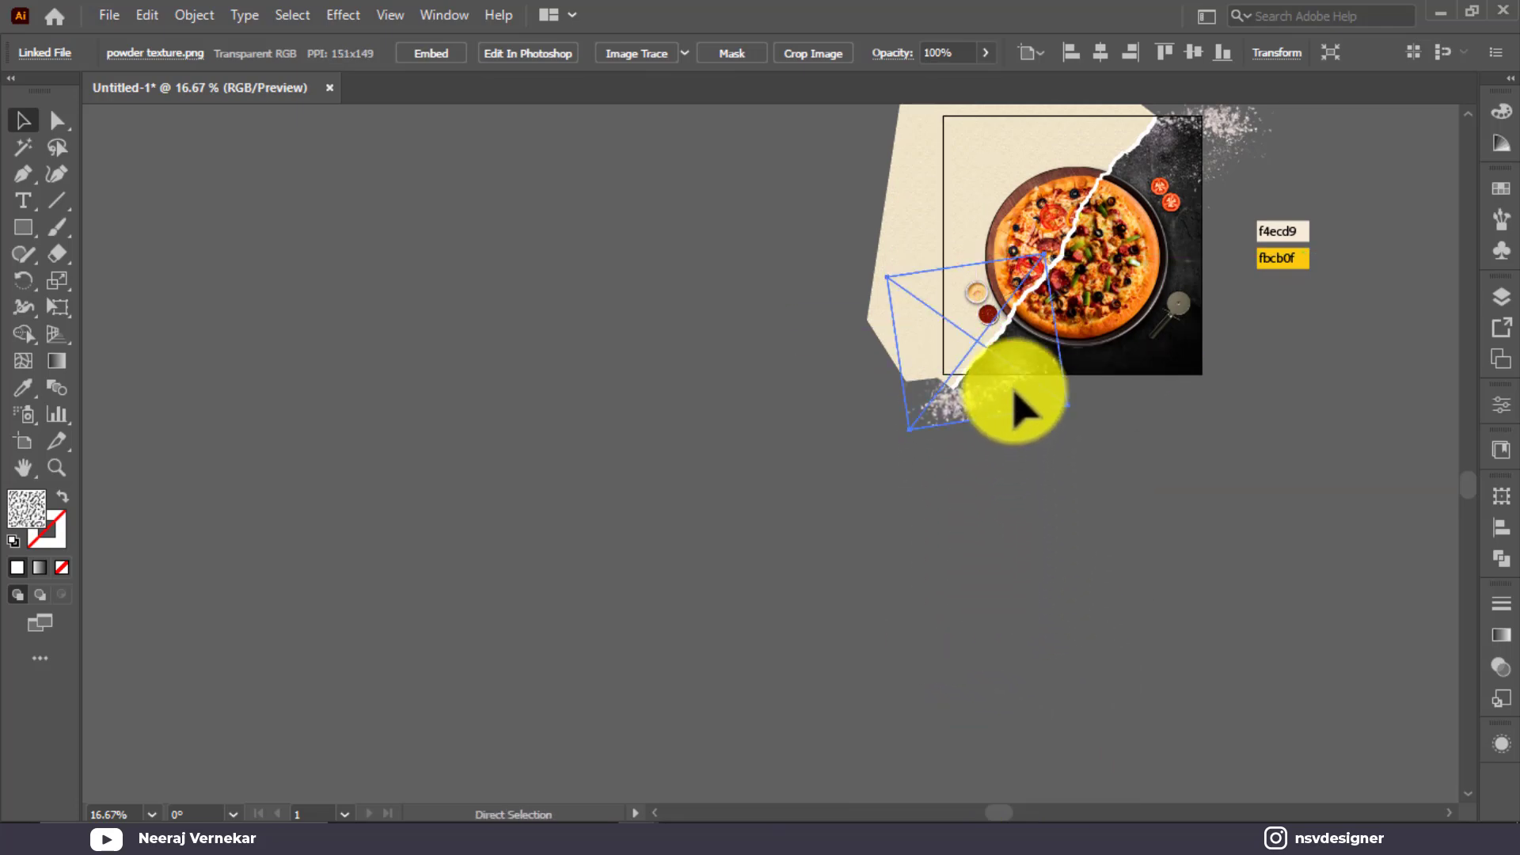
key(ctrl+0)
click(1235, 785)
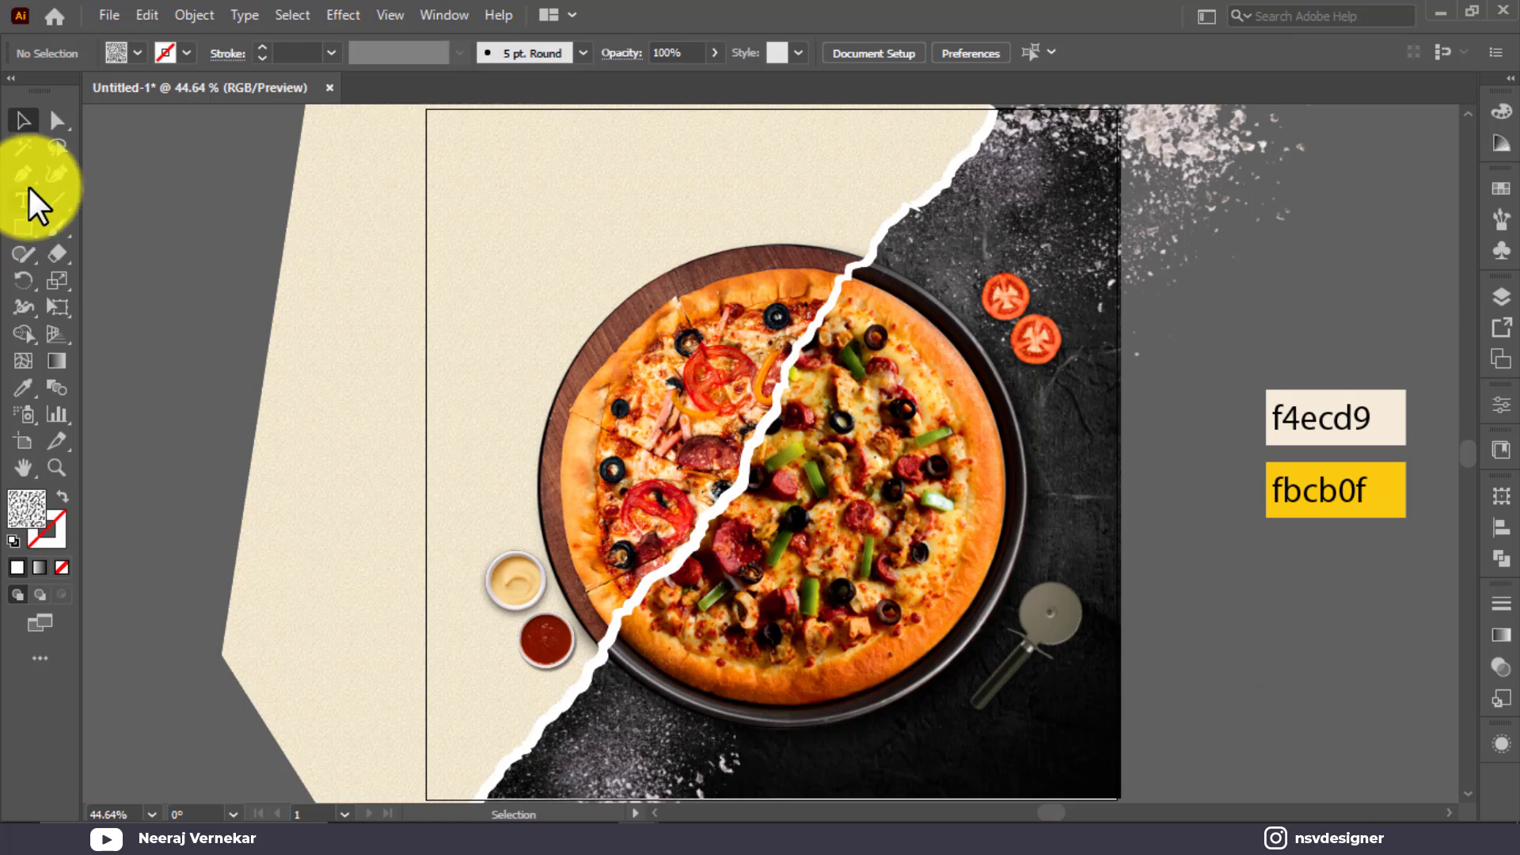
Draw a curved path with the Pen tool around the pizza's upper-left rim, from its left side to the torn edge
click(521, 496)
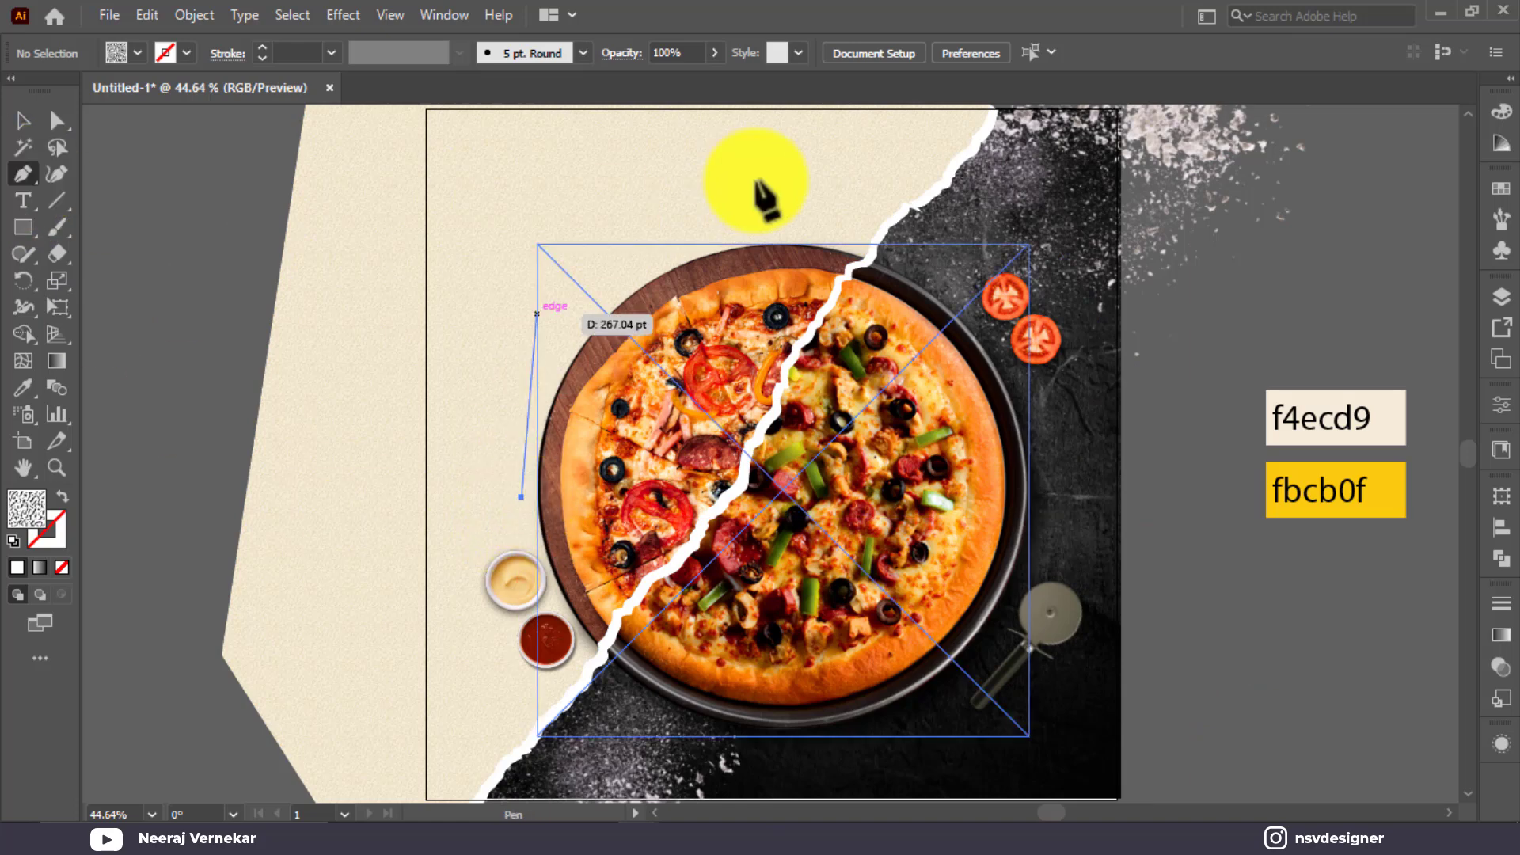
drag(834, 233, 1148, 277)
click(23, 119)
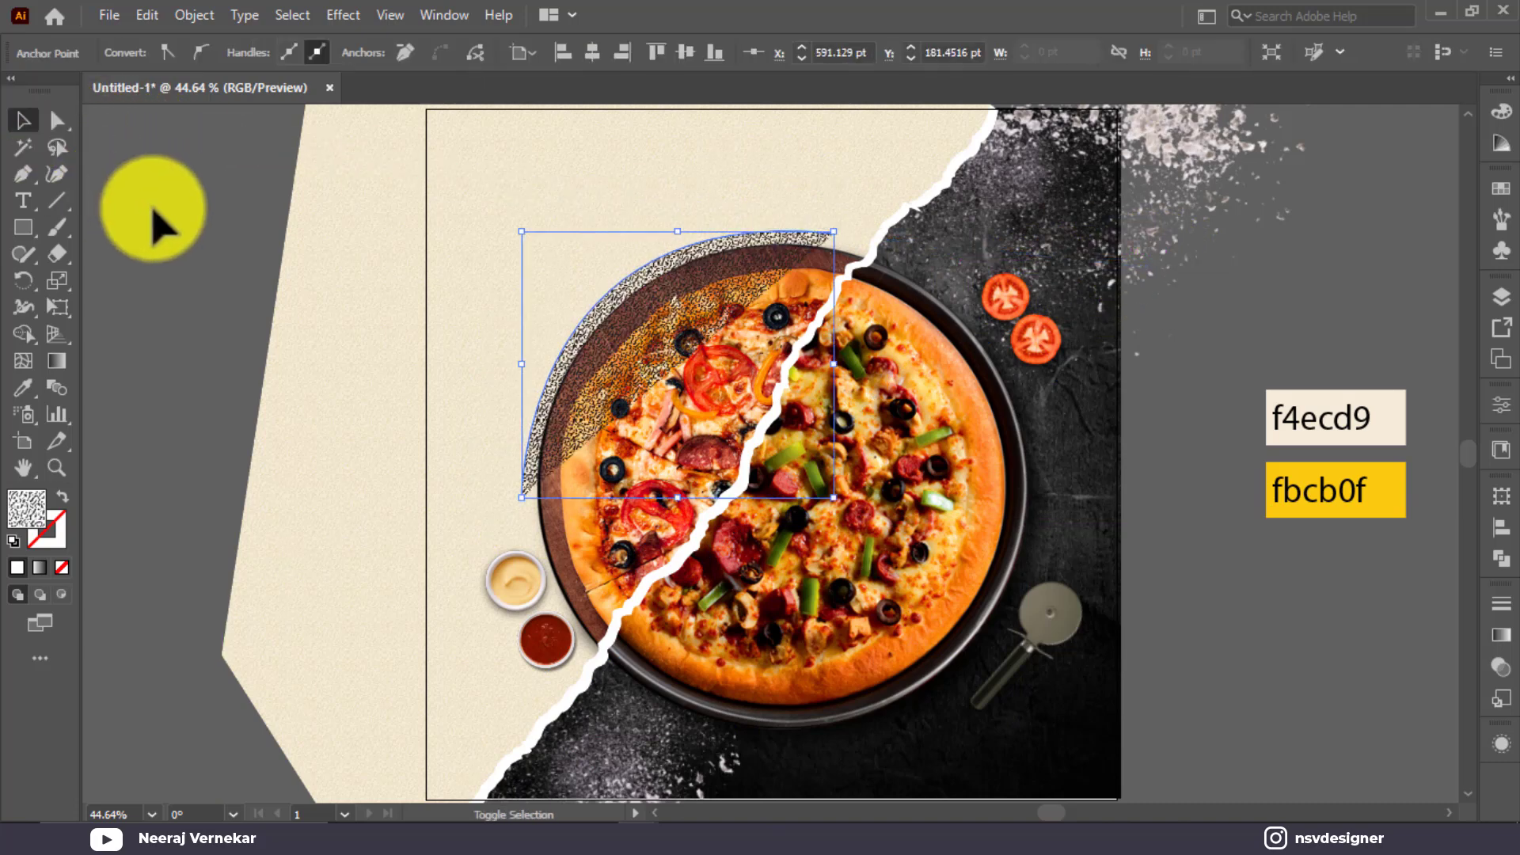
Remove the pattern fill from the curved path around the pizza and give the path a light blue stroke
key(shift+x)
click(182, 212)
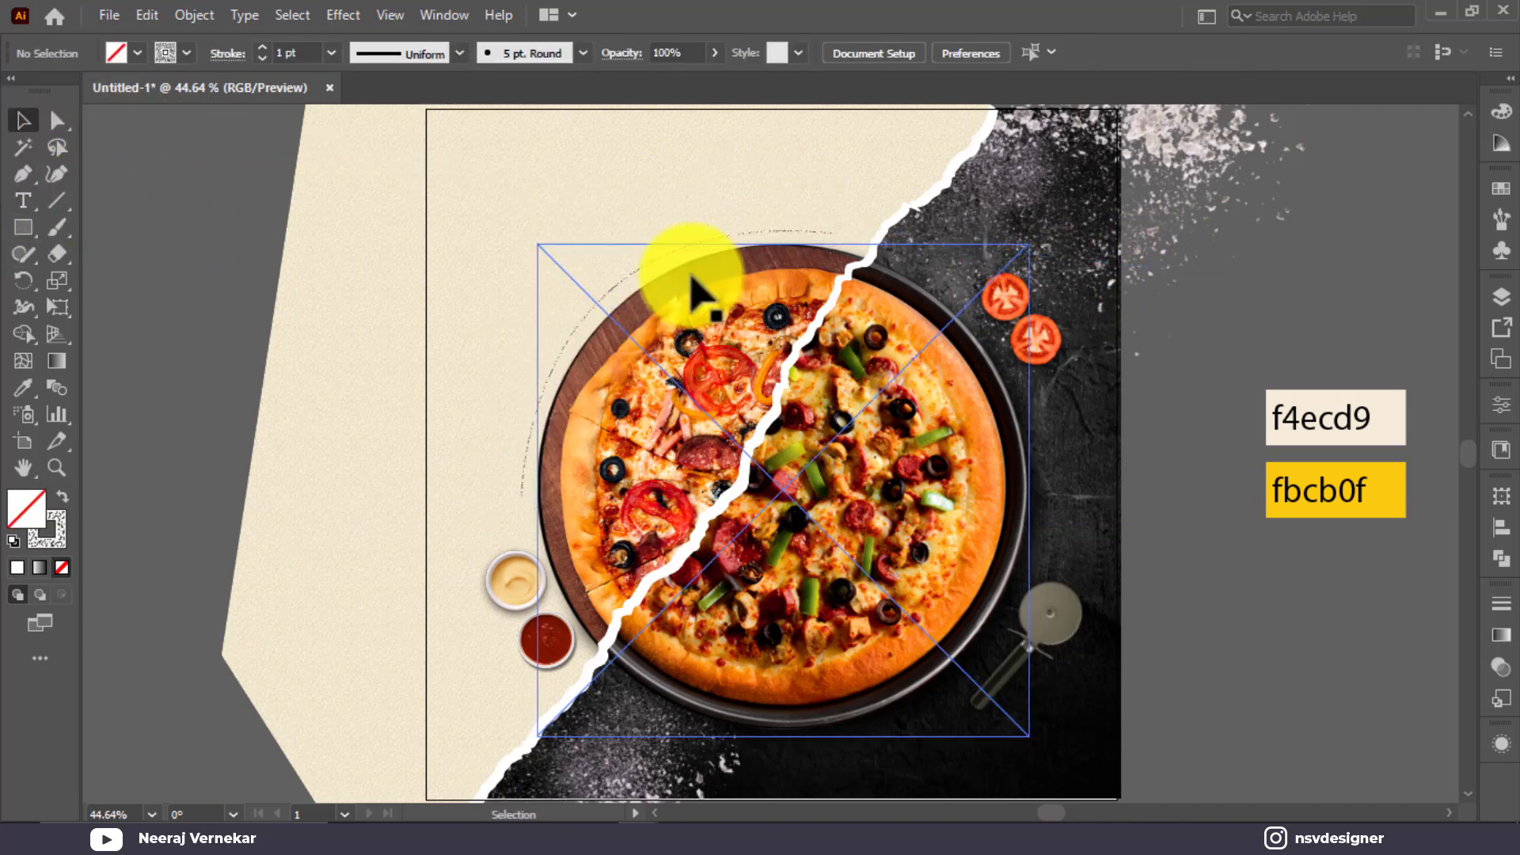
click(510, 193)
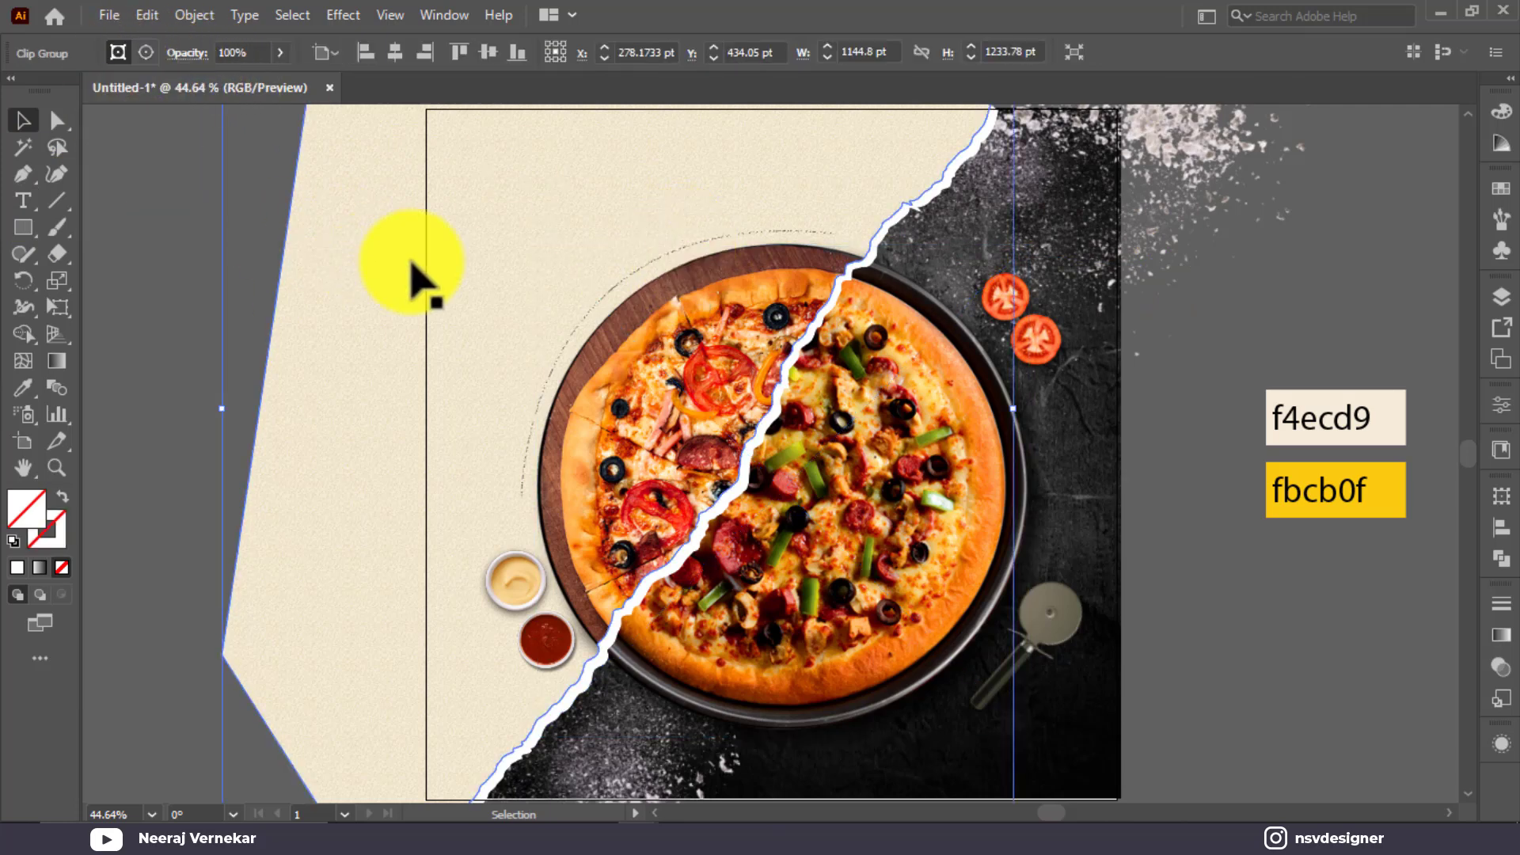
click(603, 302)
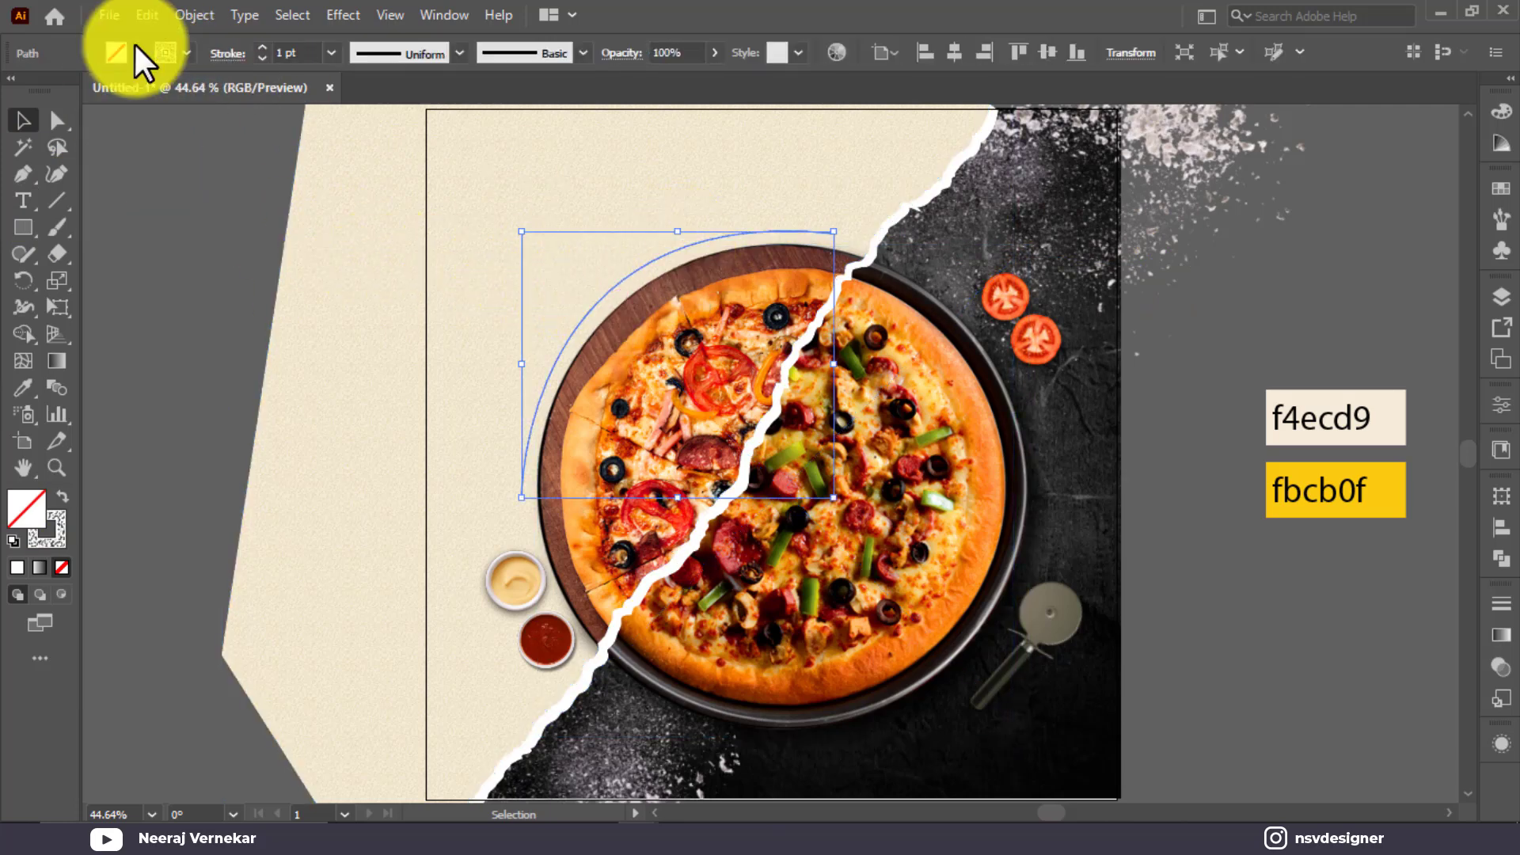
click(185, 54)
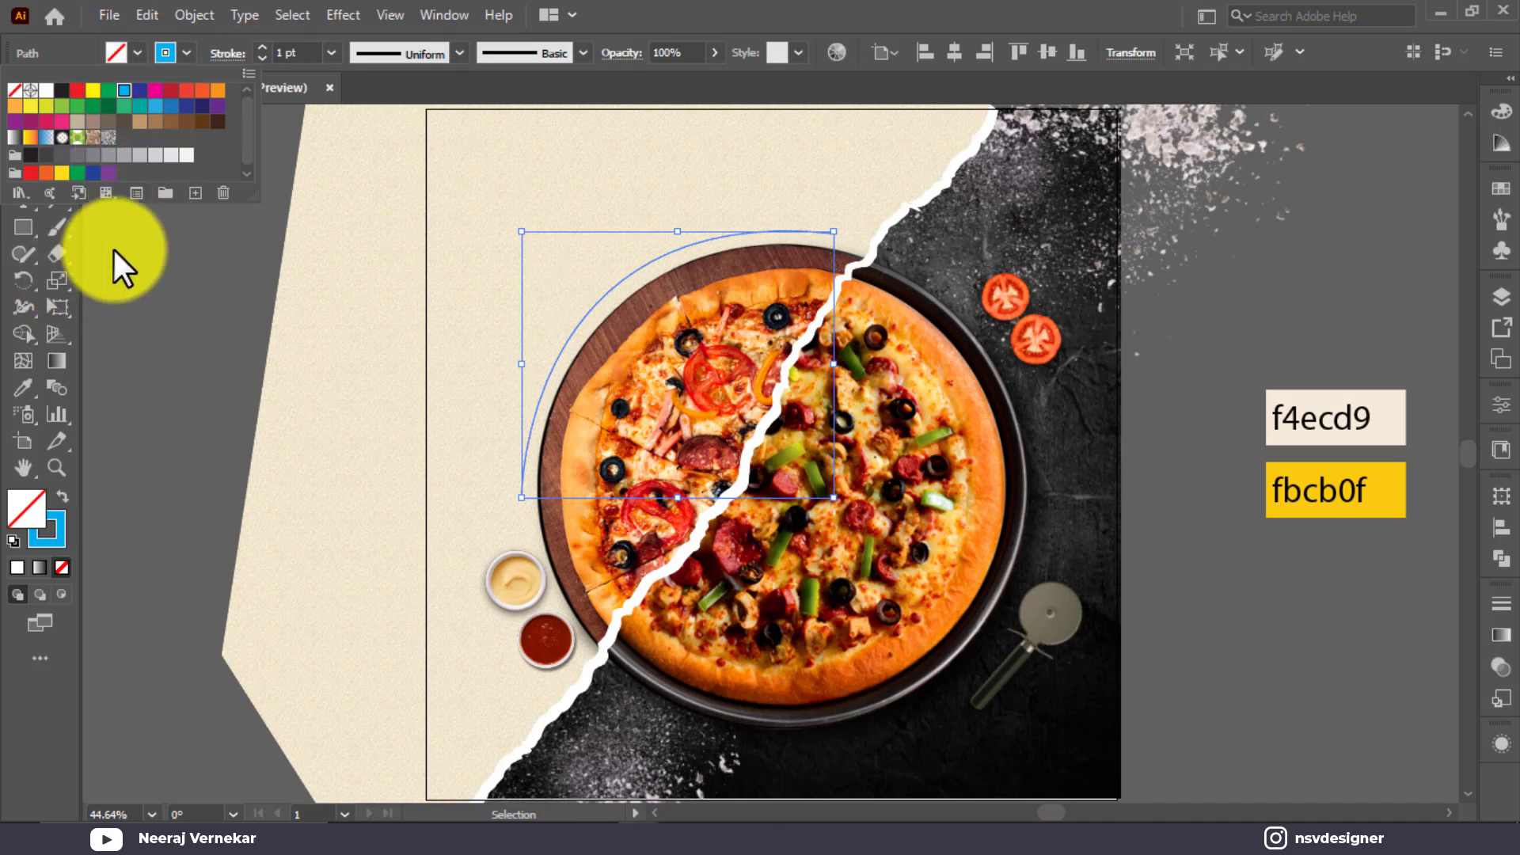
click(282, 325)
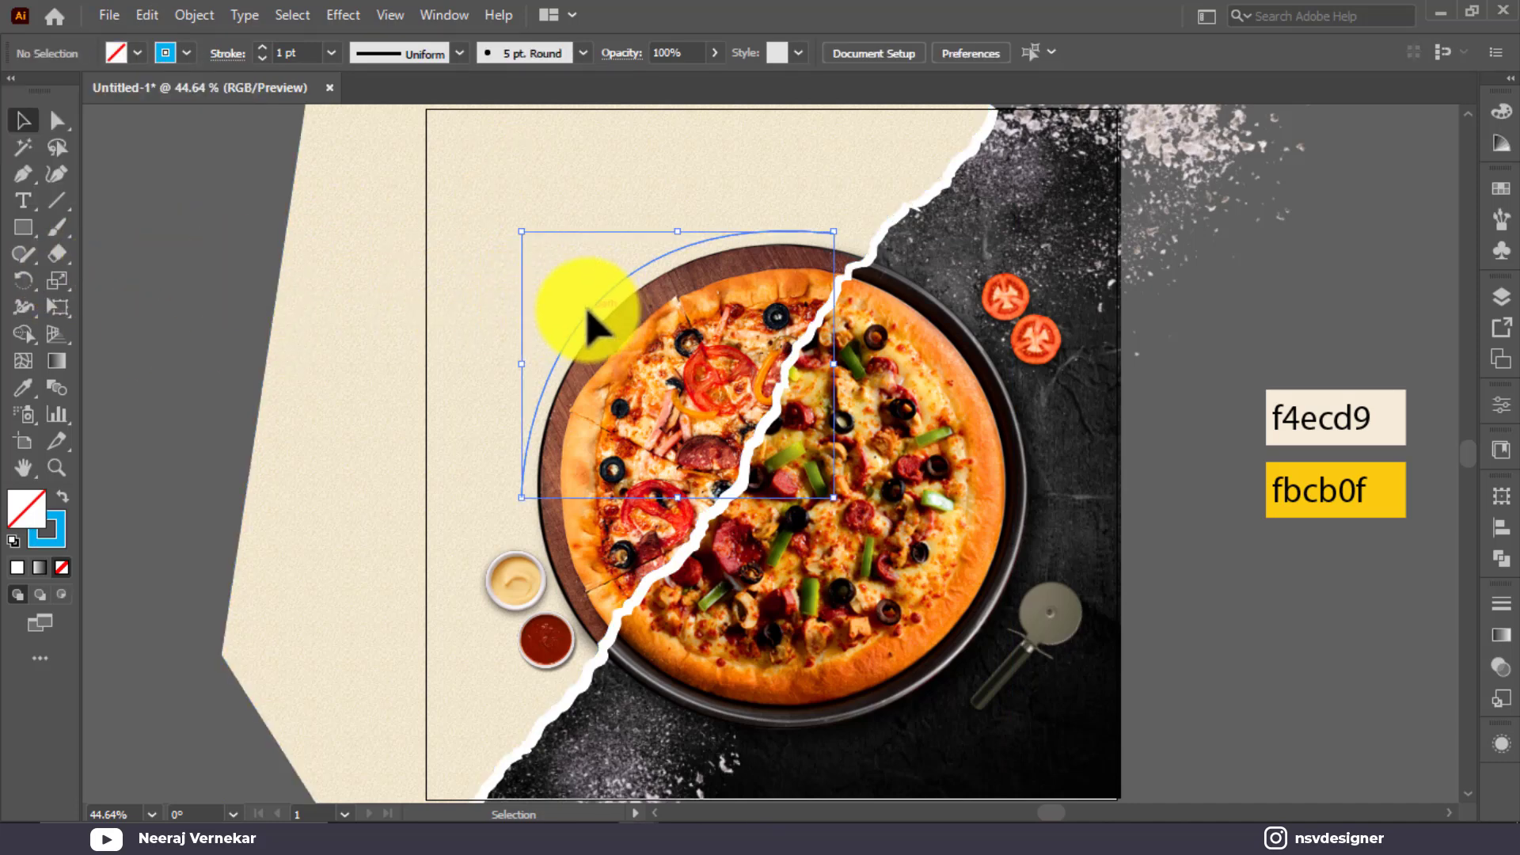
Add the text "Super Desicious Pizza Limited Offer Hurry Up!" along the curved path around the pizza
click(23, 200)
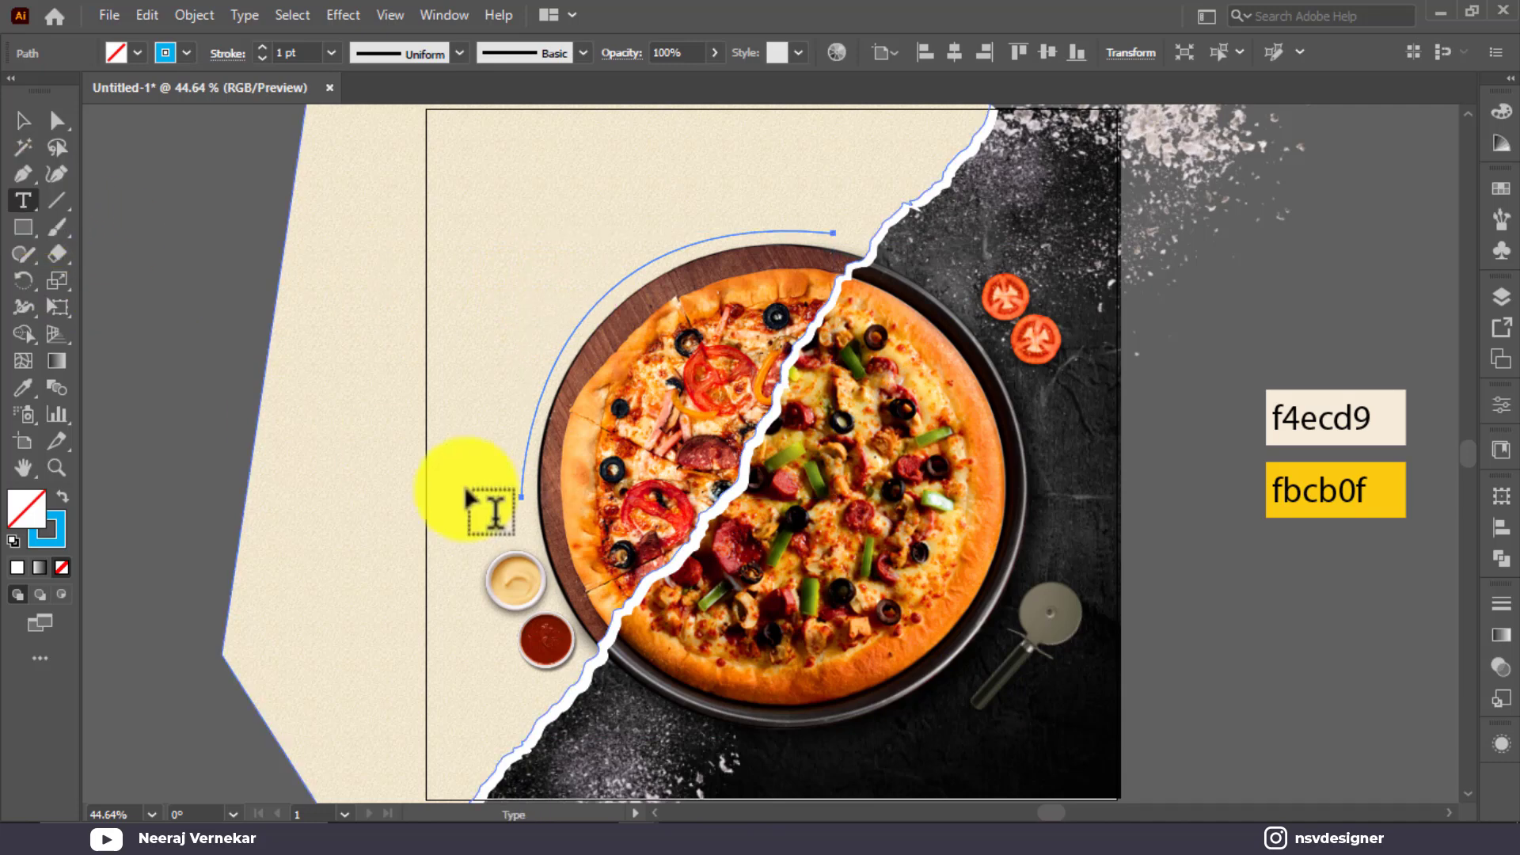
click(526, 470)
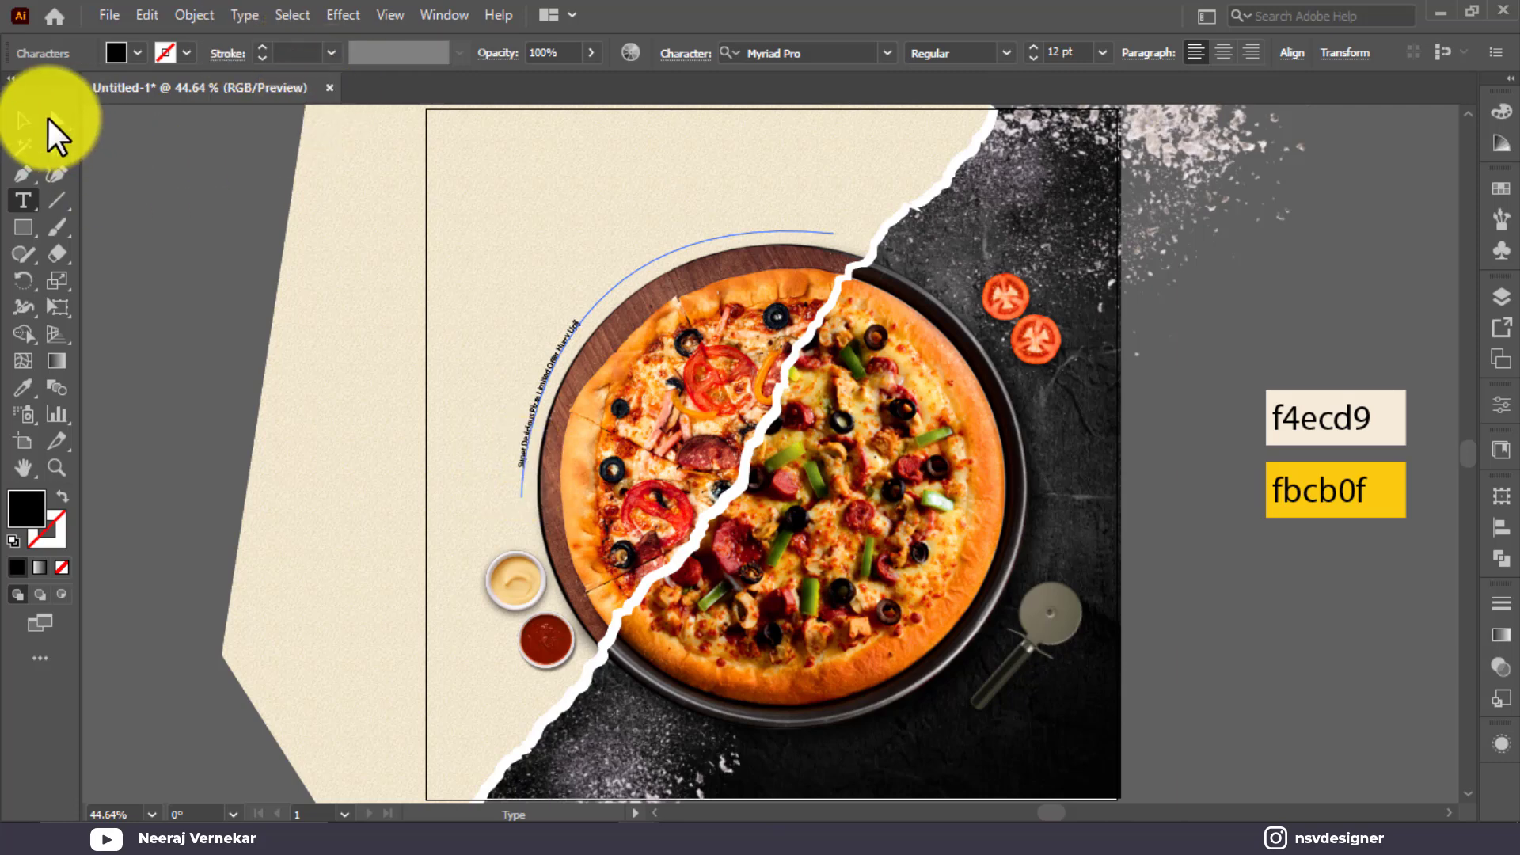
click(35, 120)
Set the curved text's size to 23 pt and its font to Matura MT Script Capitals
click(1065, 53)
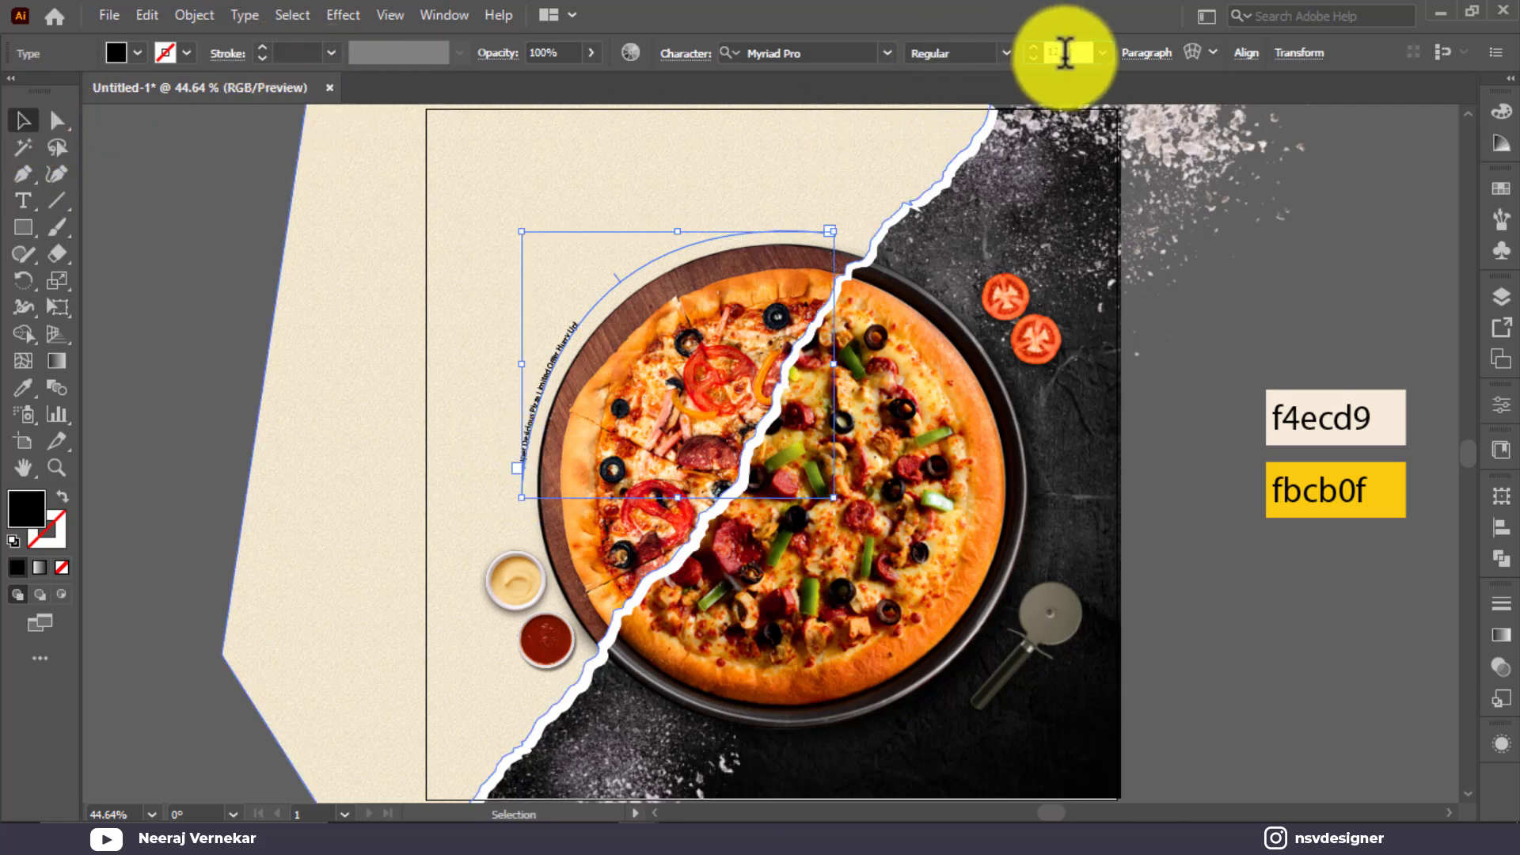
text(23)
key(Return)
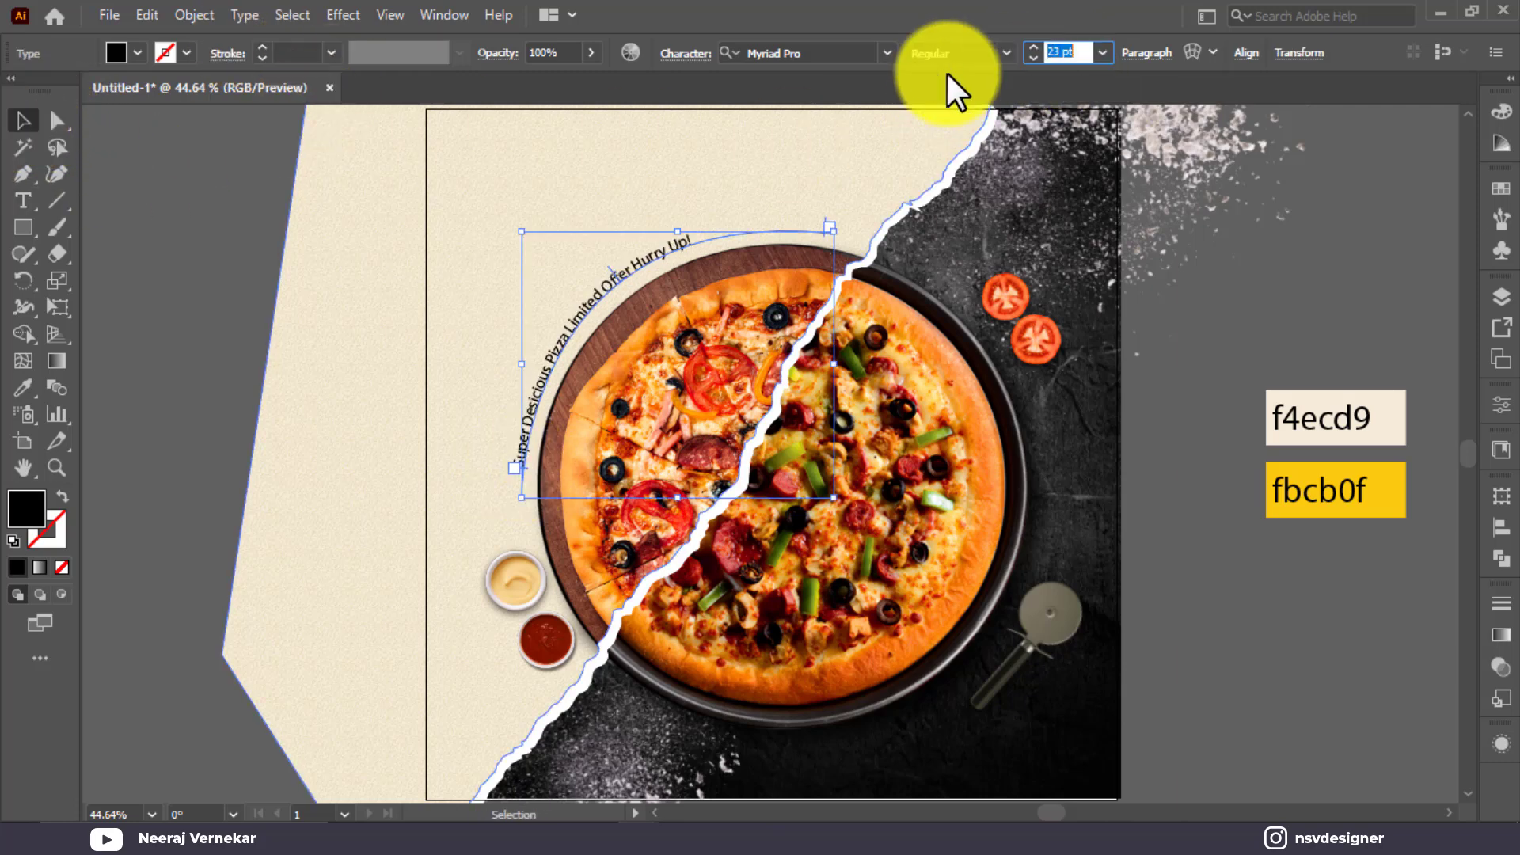
click(890, 55)
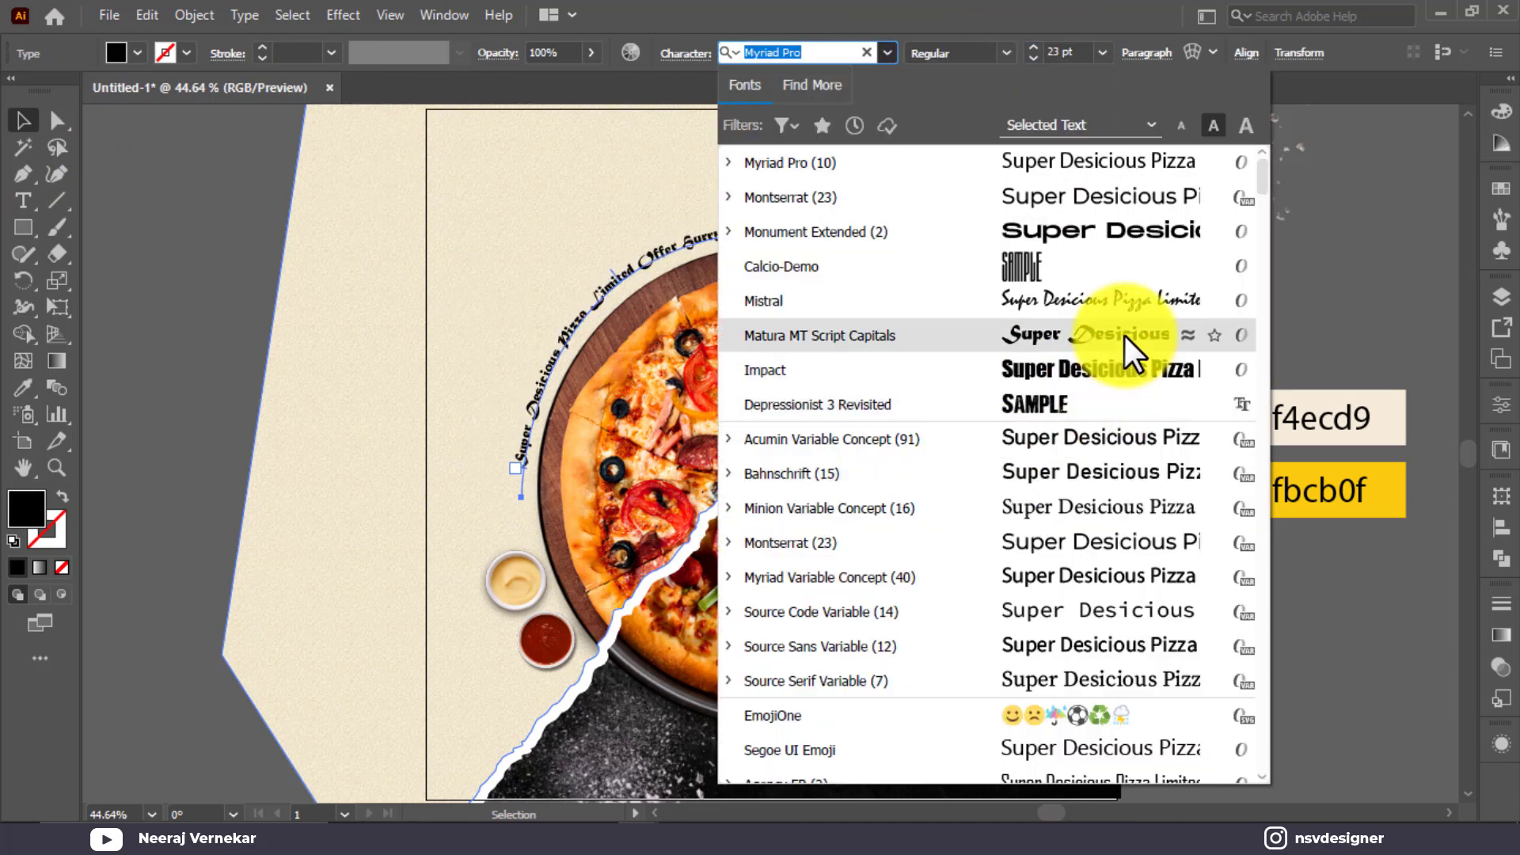
click(1125, 336)
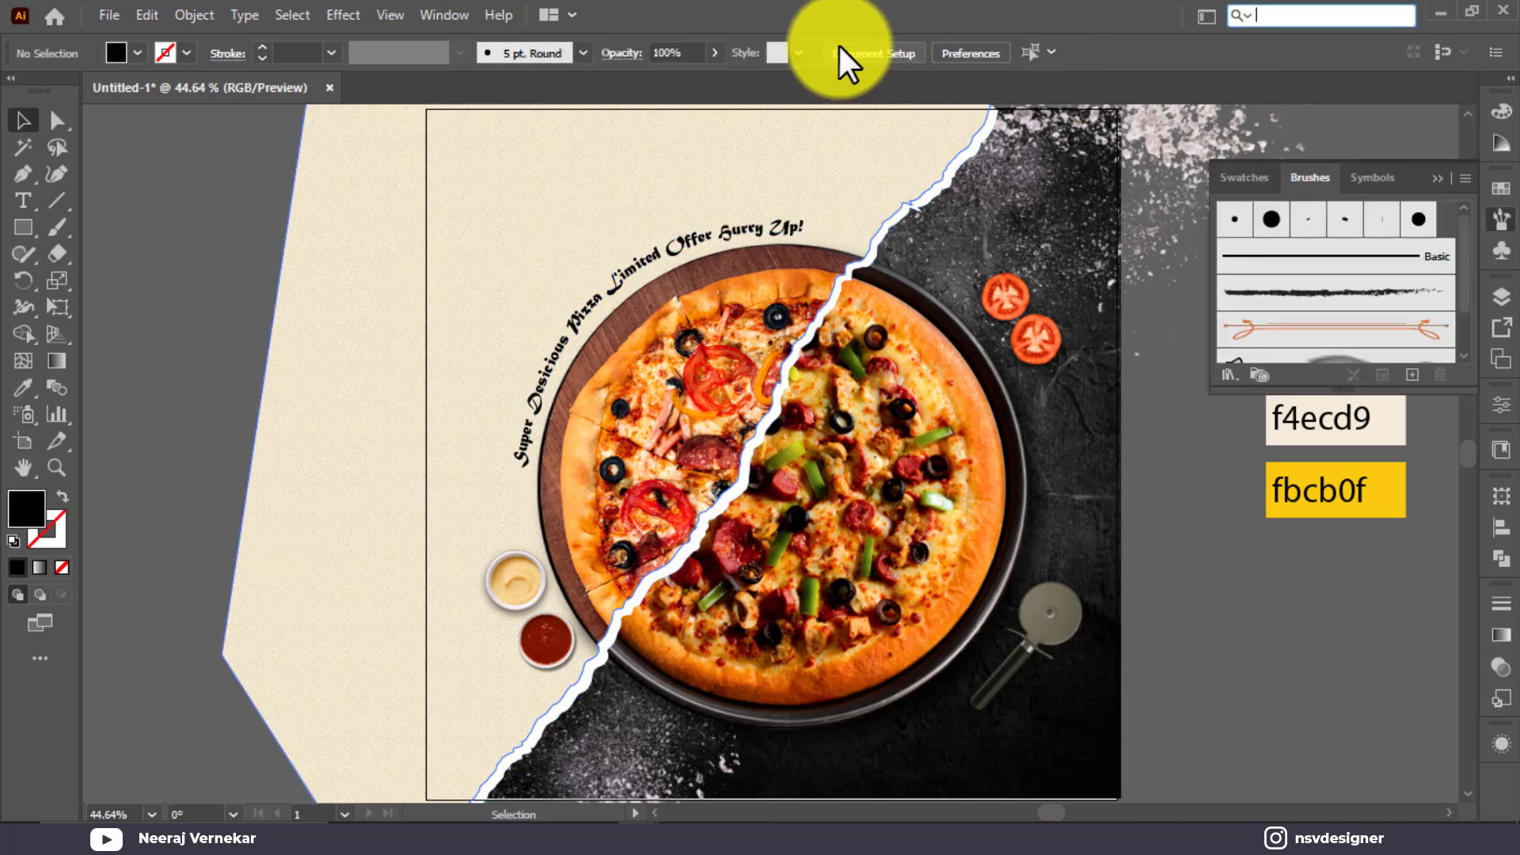
click(841, 49)
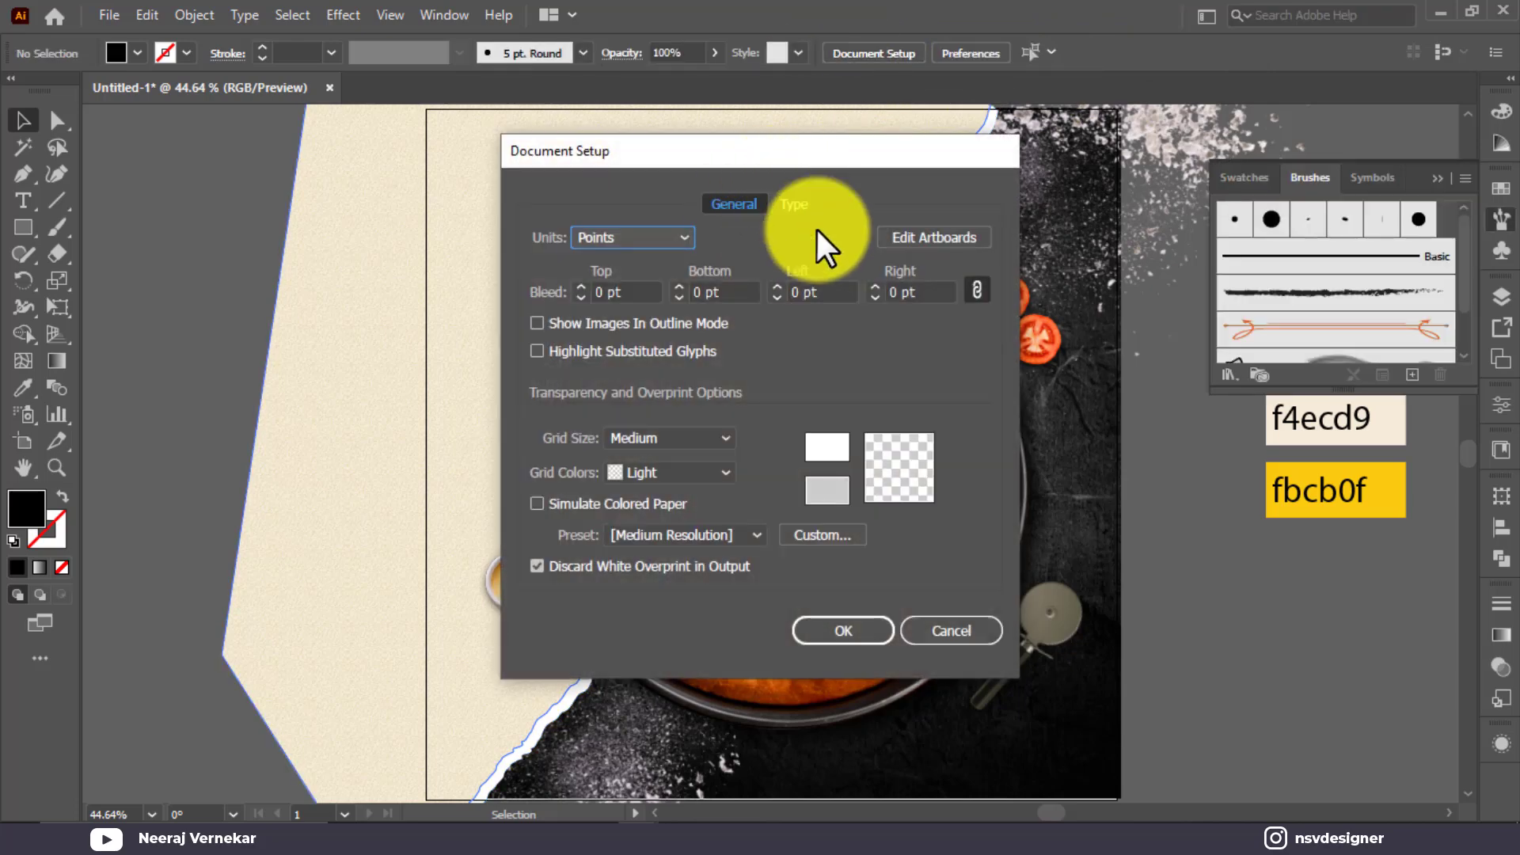
click(869, 630)
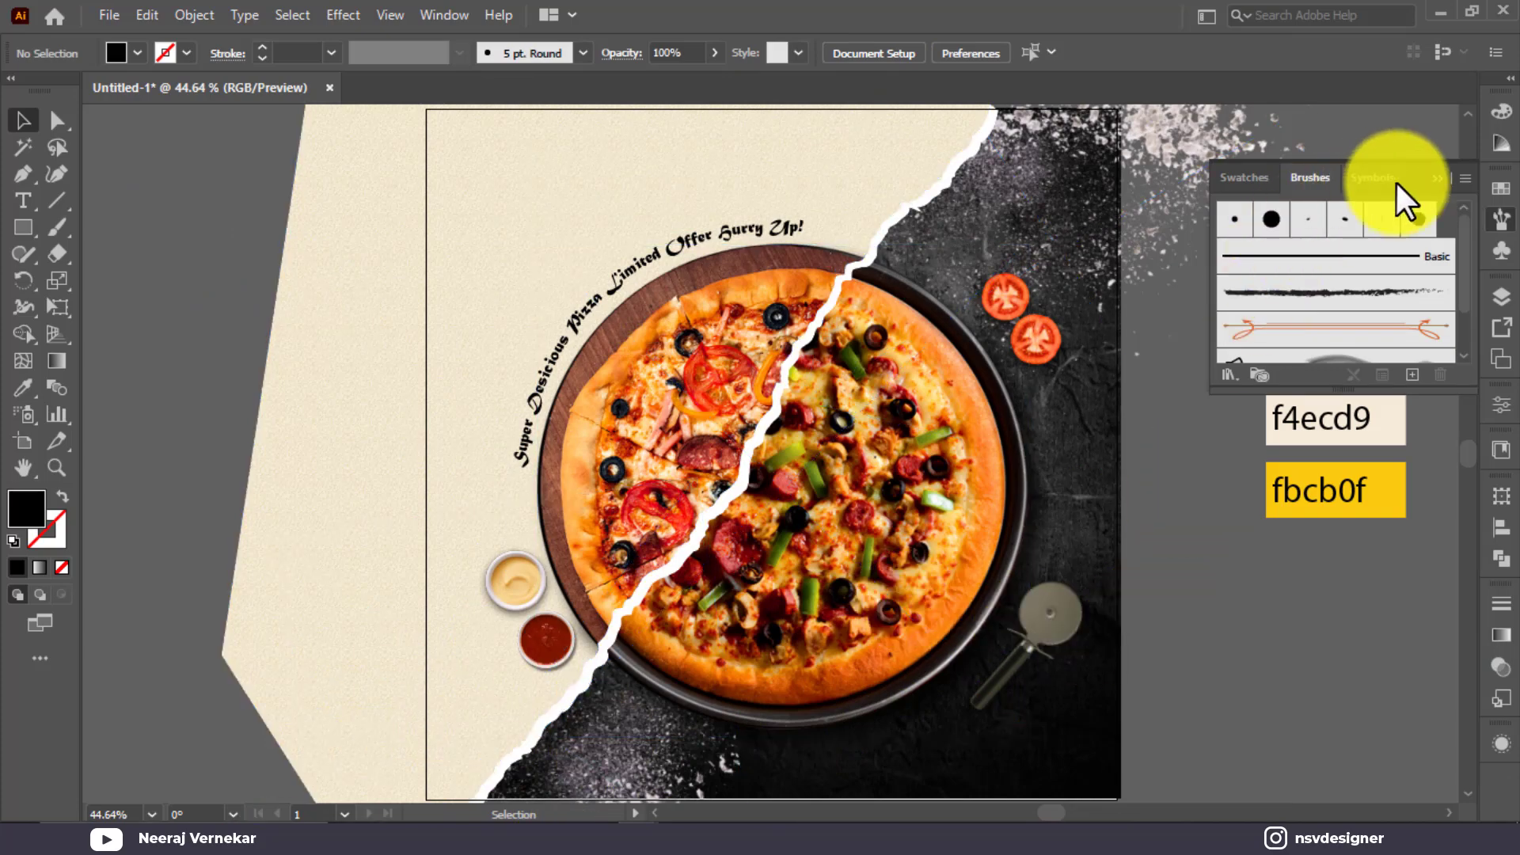
click(1437, 178)
Apply the last-used Drop Shadow effect to the pizza cutter image
click(1042, 644)
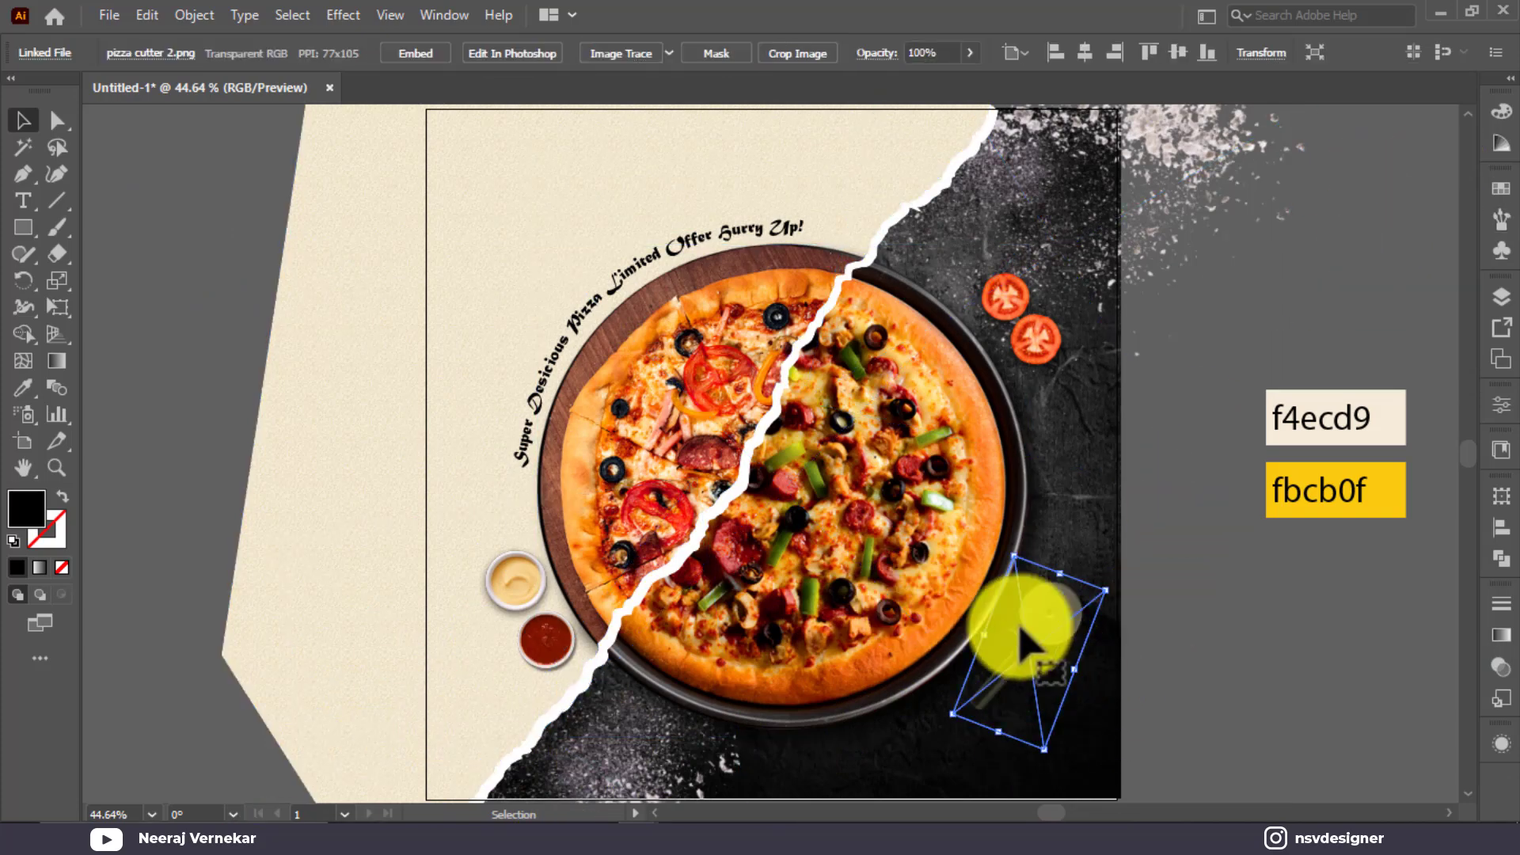
click(358, 15)
click(357, 34)
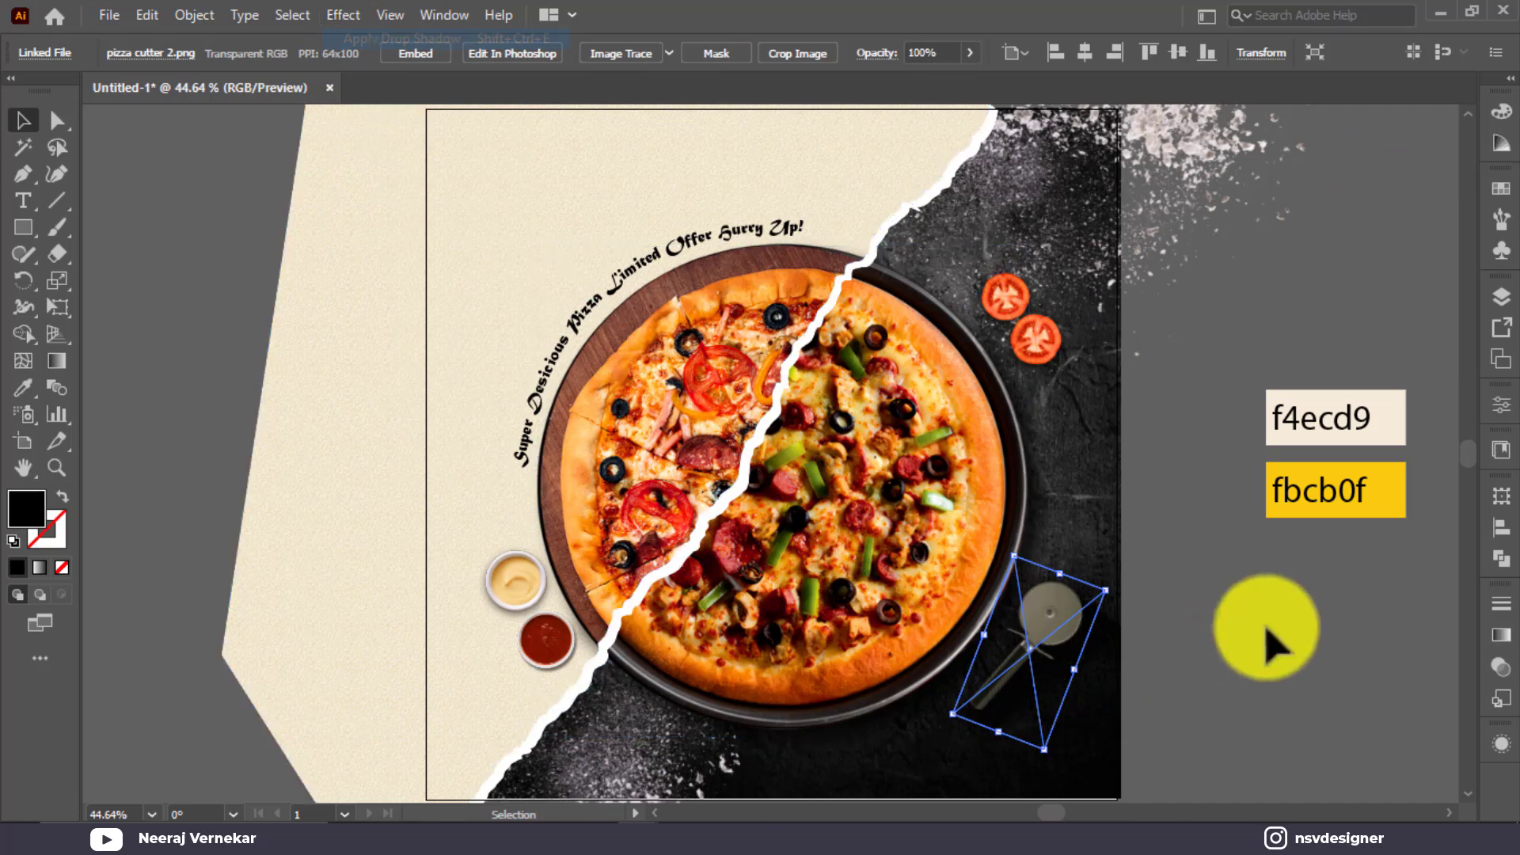
click(1261, 624)
click(1020, 656)
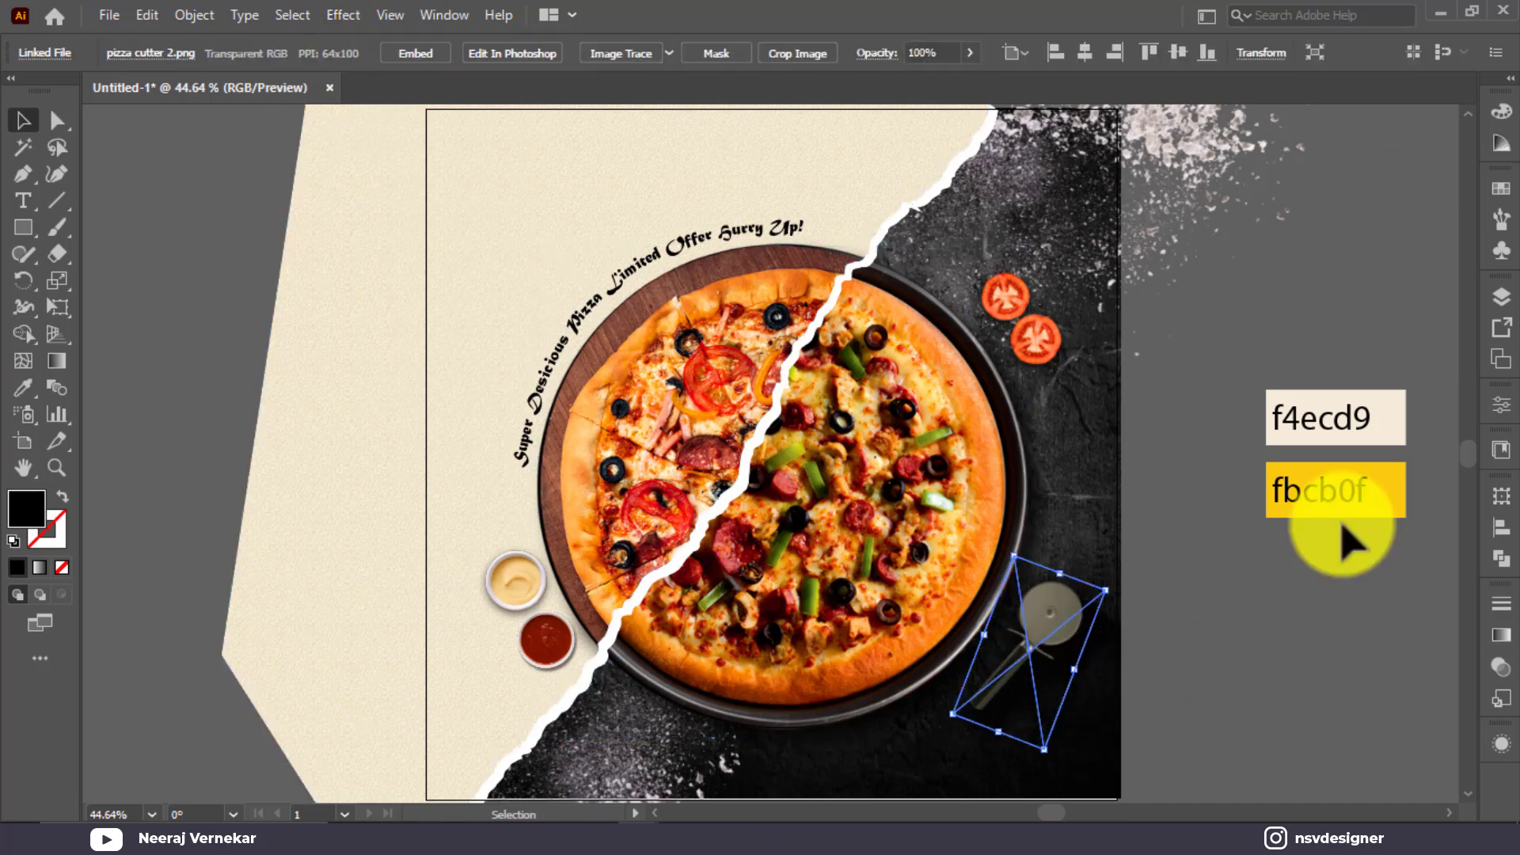
Try a softer drop shadow on the pizza cutter with 45% opacity, 9 pt X and Y offsets and varied blur, then discard the settings
click(1501, 744)
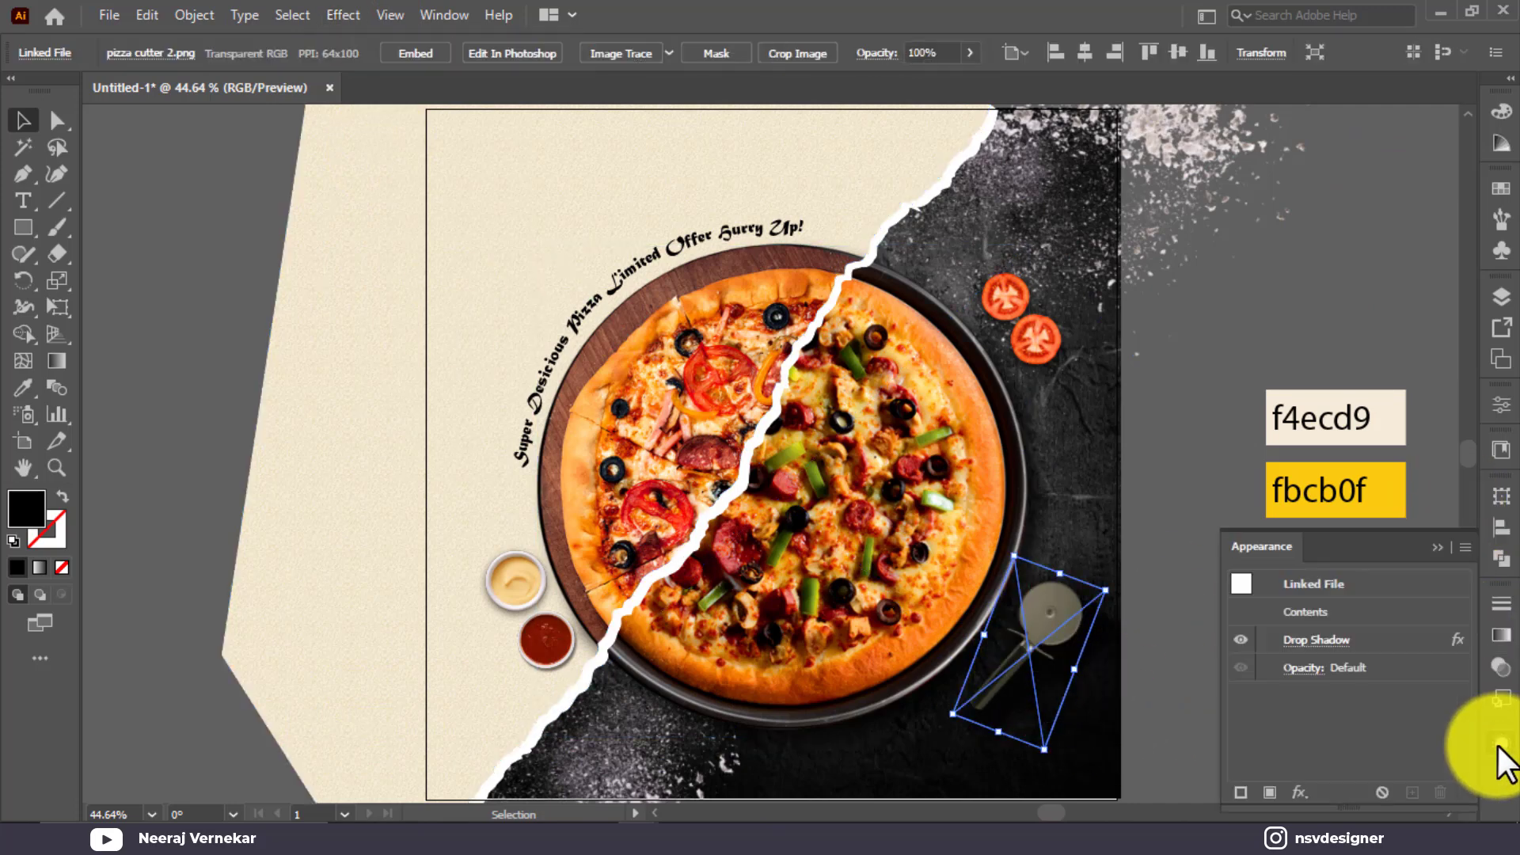
click(1305, 640)
drag(1234, 370, 1157, 333)
text(5)
text(9)
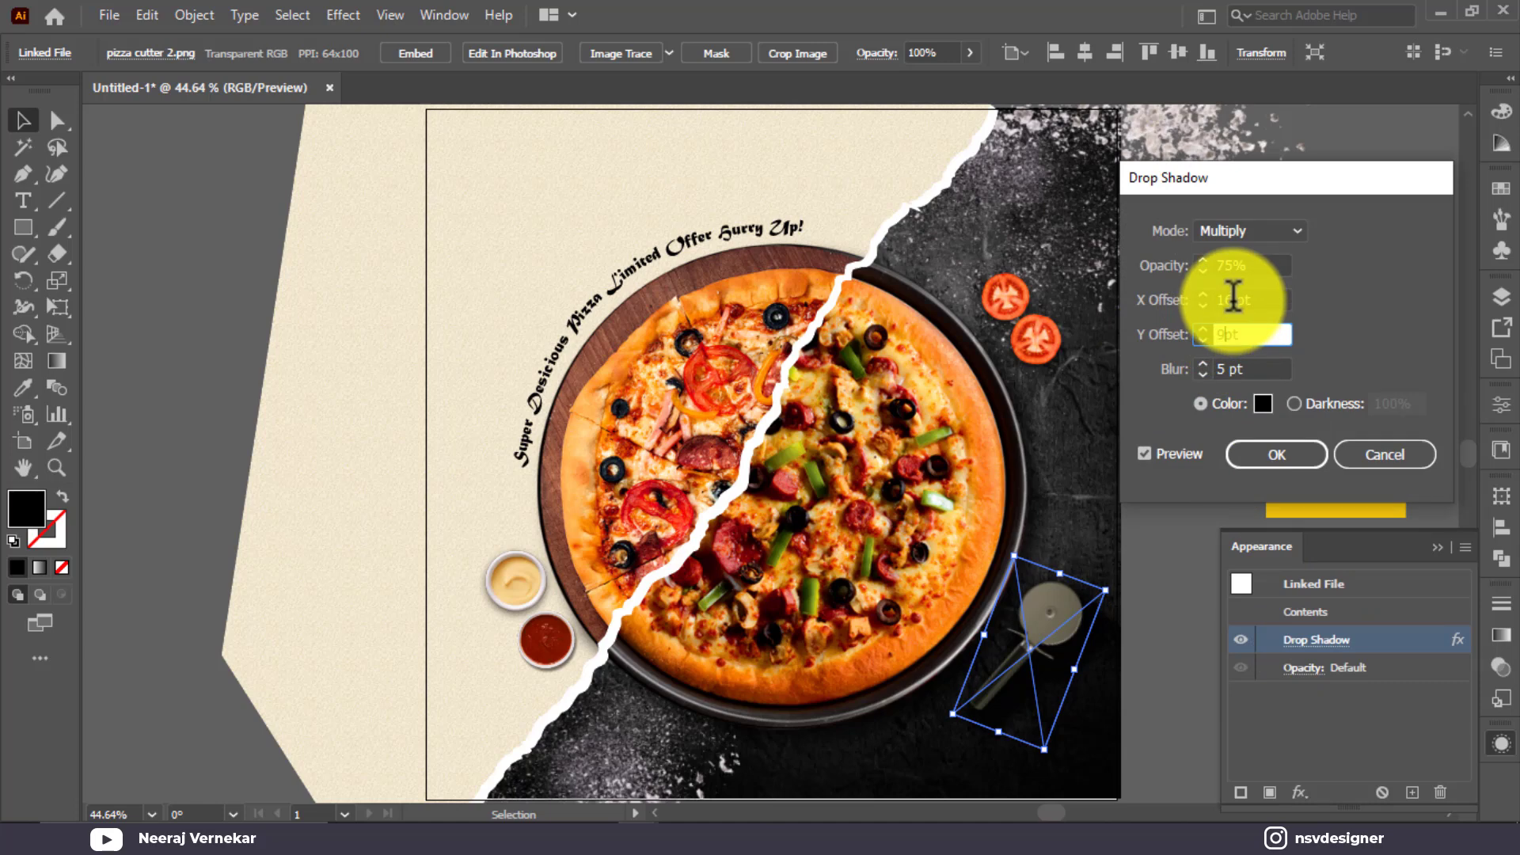
drag(1253, 269, 1167, 288)
click(1148, 457)
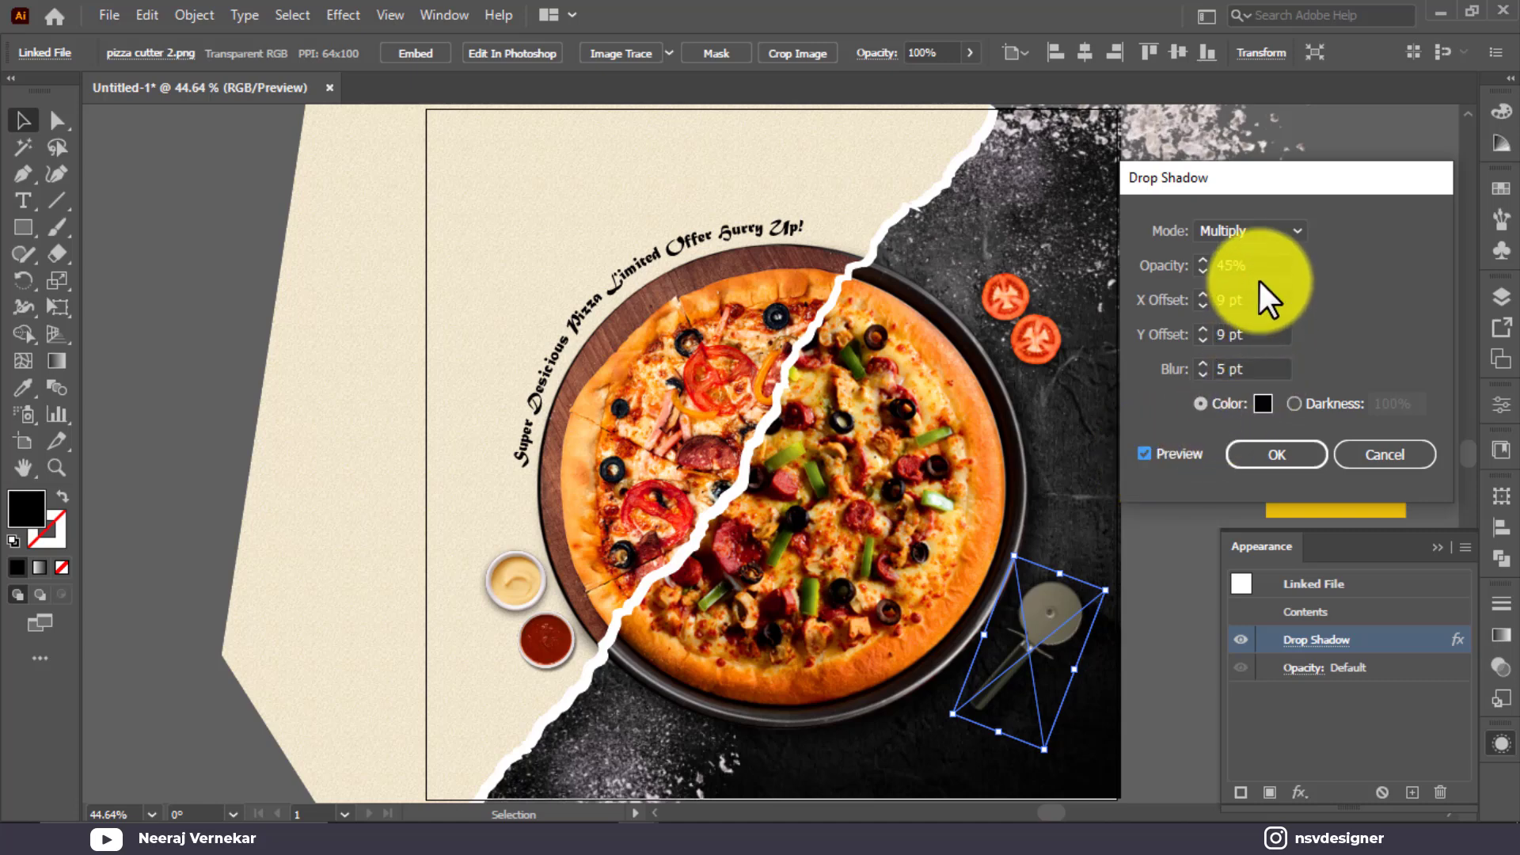
click(1203, 377)
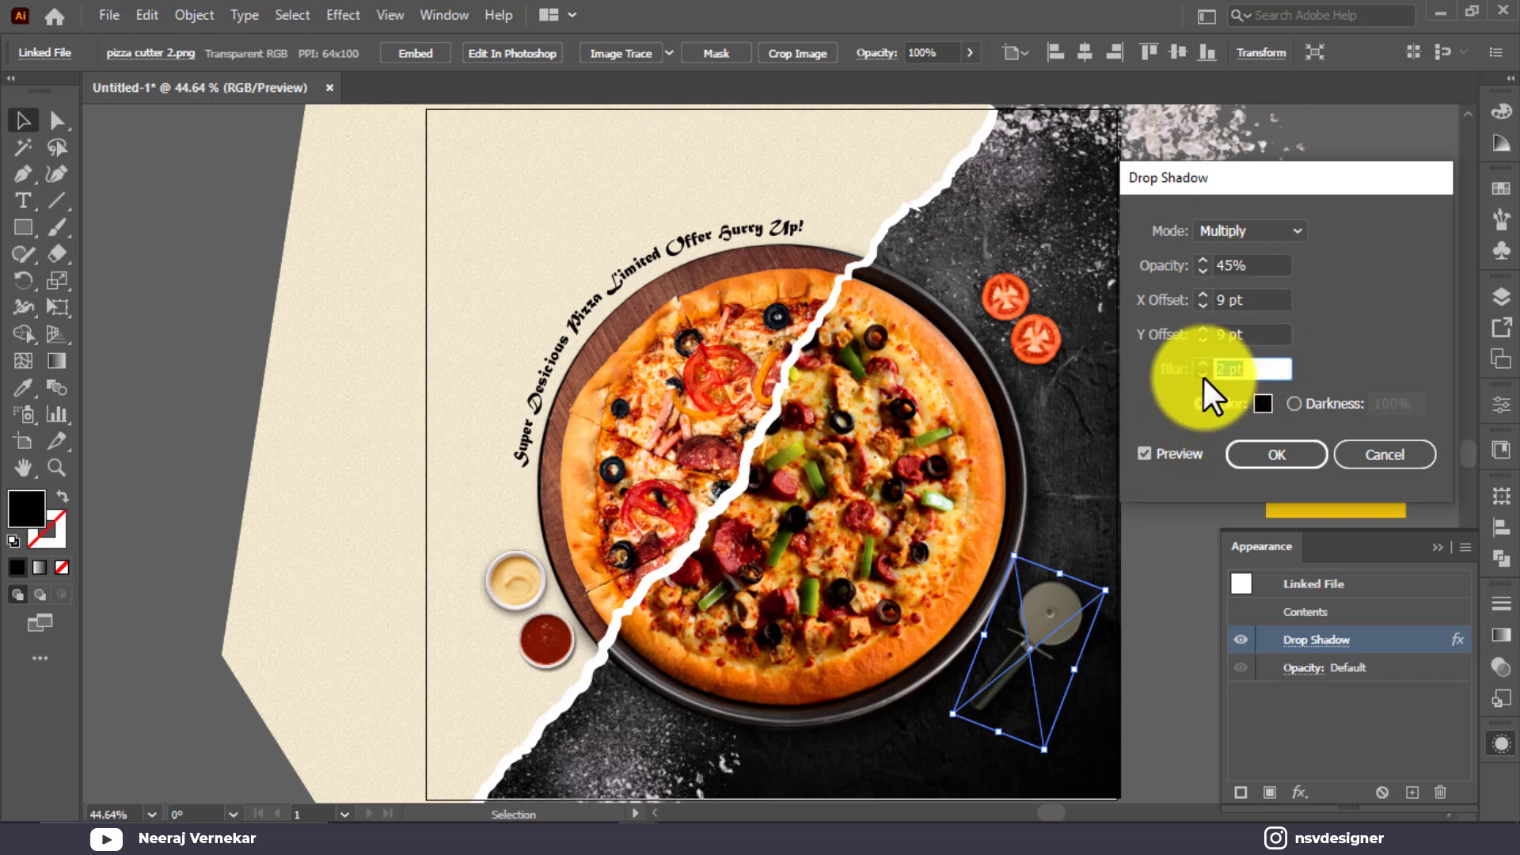
click(1203, 378)
click(1204, 377)
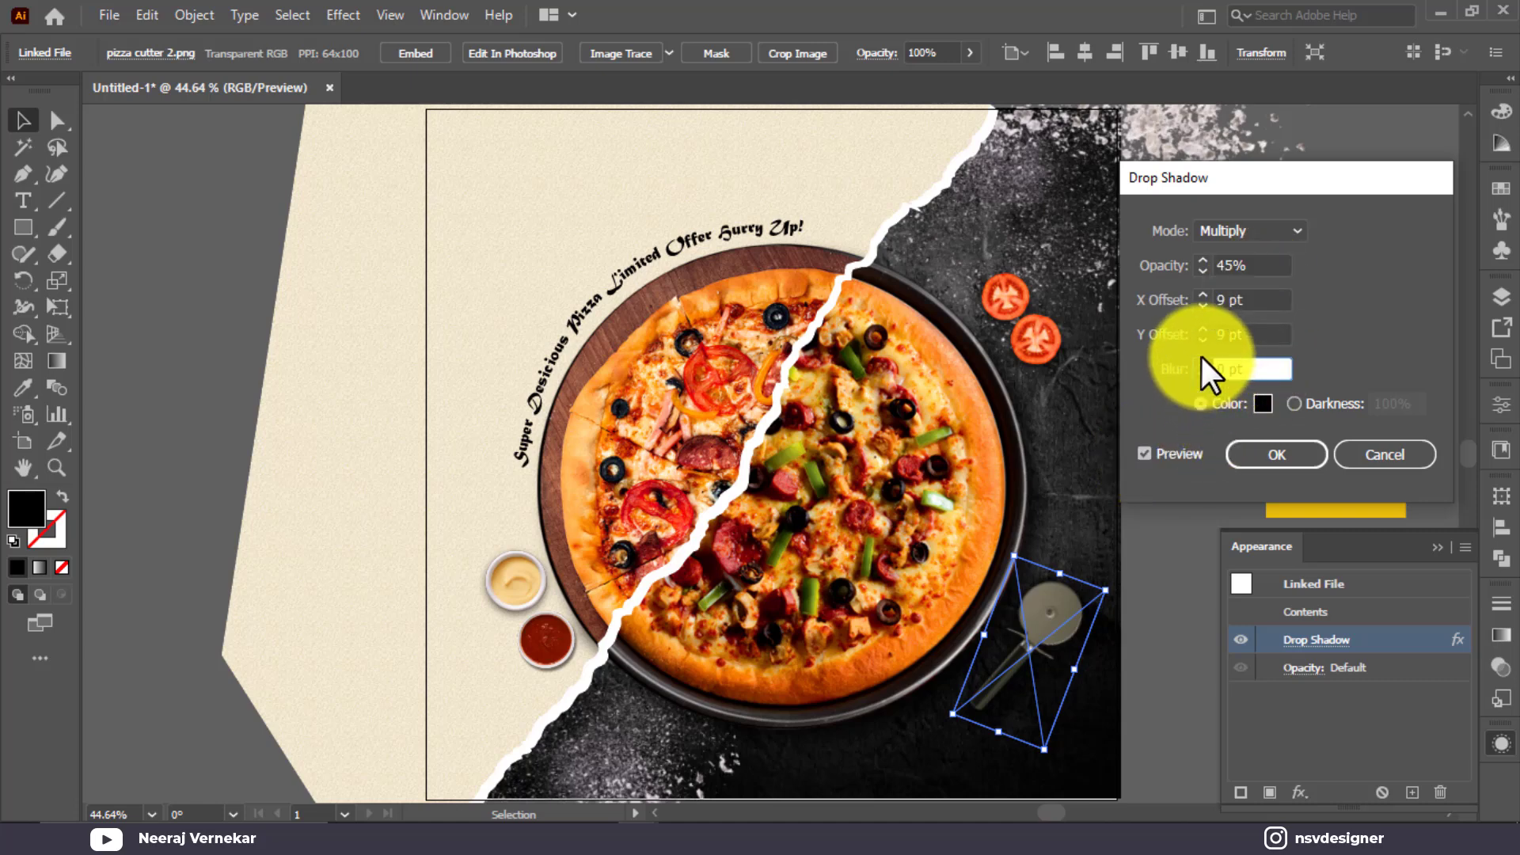
click(1365, 456)
Delete the Drop Shadow effect from the pizza cutter image and deselect it
drag(1412, 646, 1442, 792)
click(1438, 548)
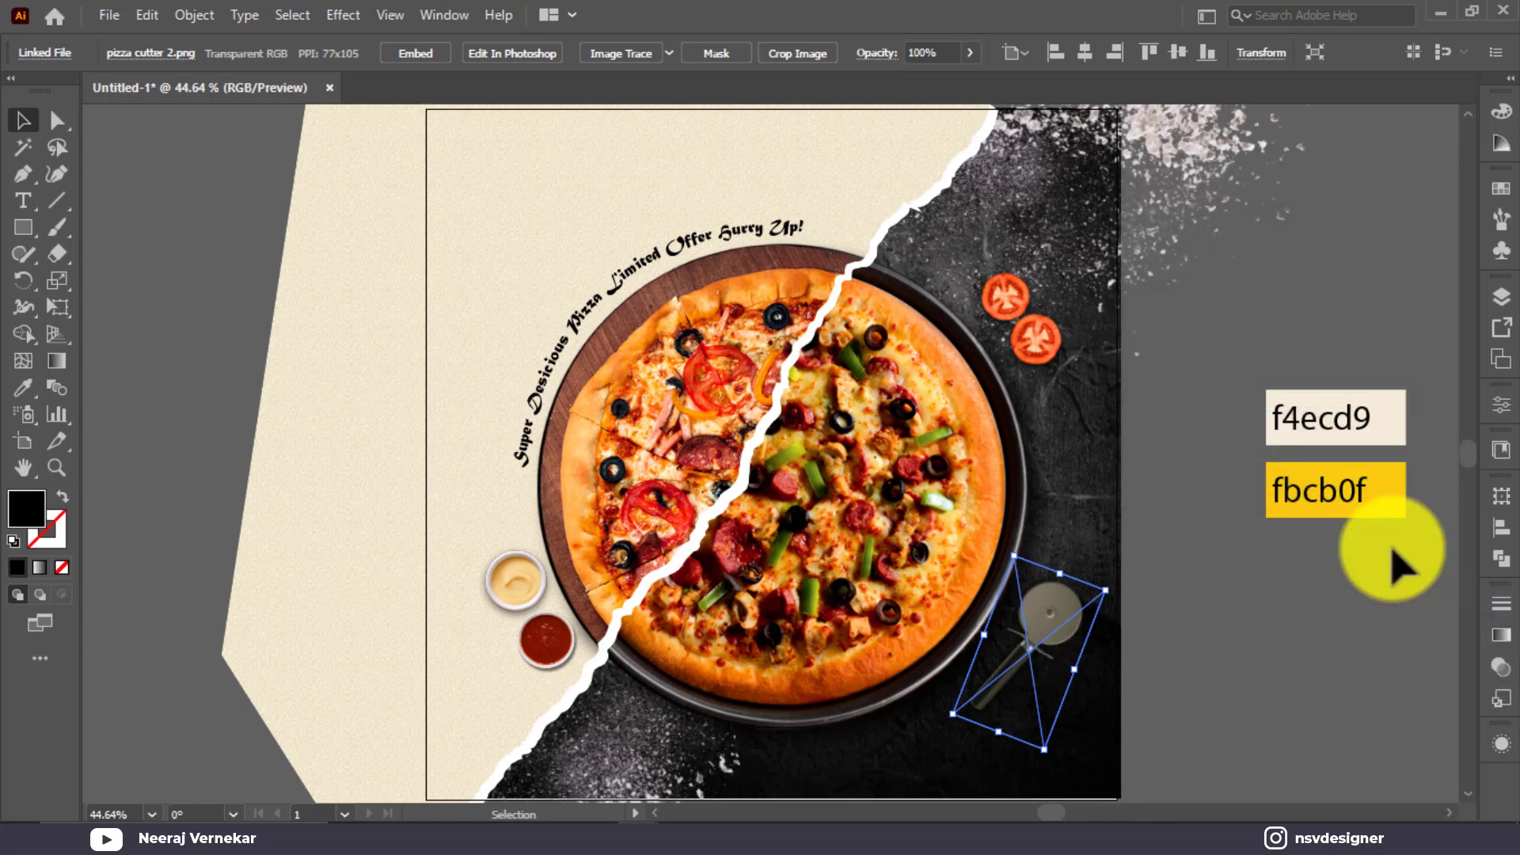
click(1227, 702)
Enlarge the curved text around the pizza, set its size to 31 pt and reposition it just outside the board's rim
click(695, 247)
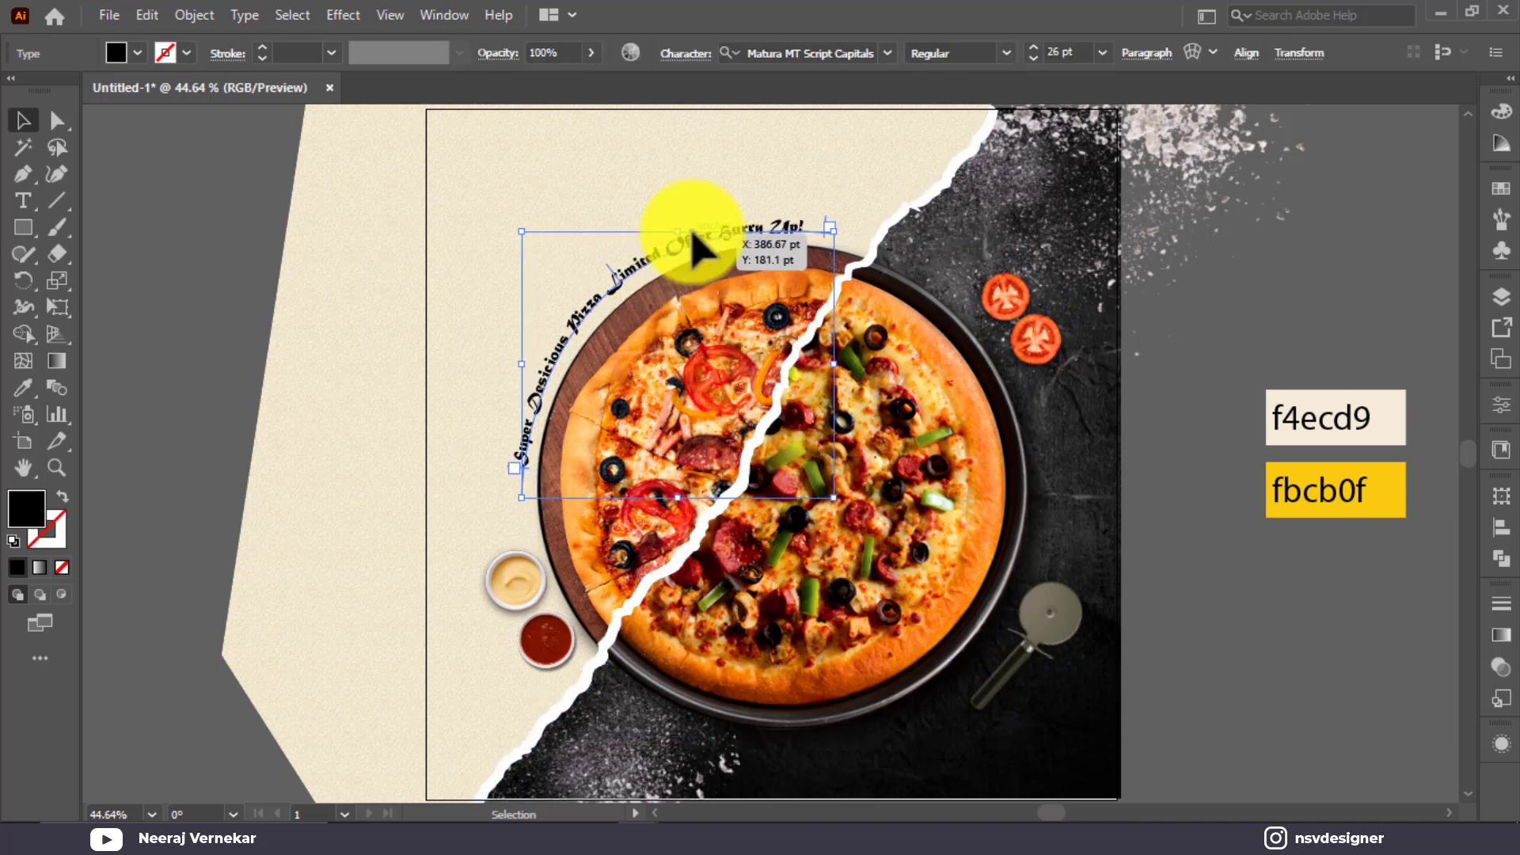
mouse_move(833, 230)
mouse_down()
mouse_move(855, 227)
mouse_move(838, 221)
mouse_move(849, 212)
mouse_up()
mouse_move(712, 214)
mouse_down()
mouse_move(712, 226)
mouse_move(711, 196)
mouse_up()
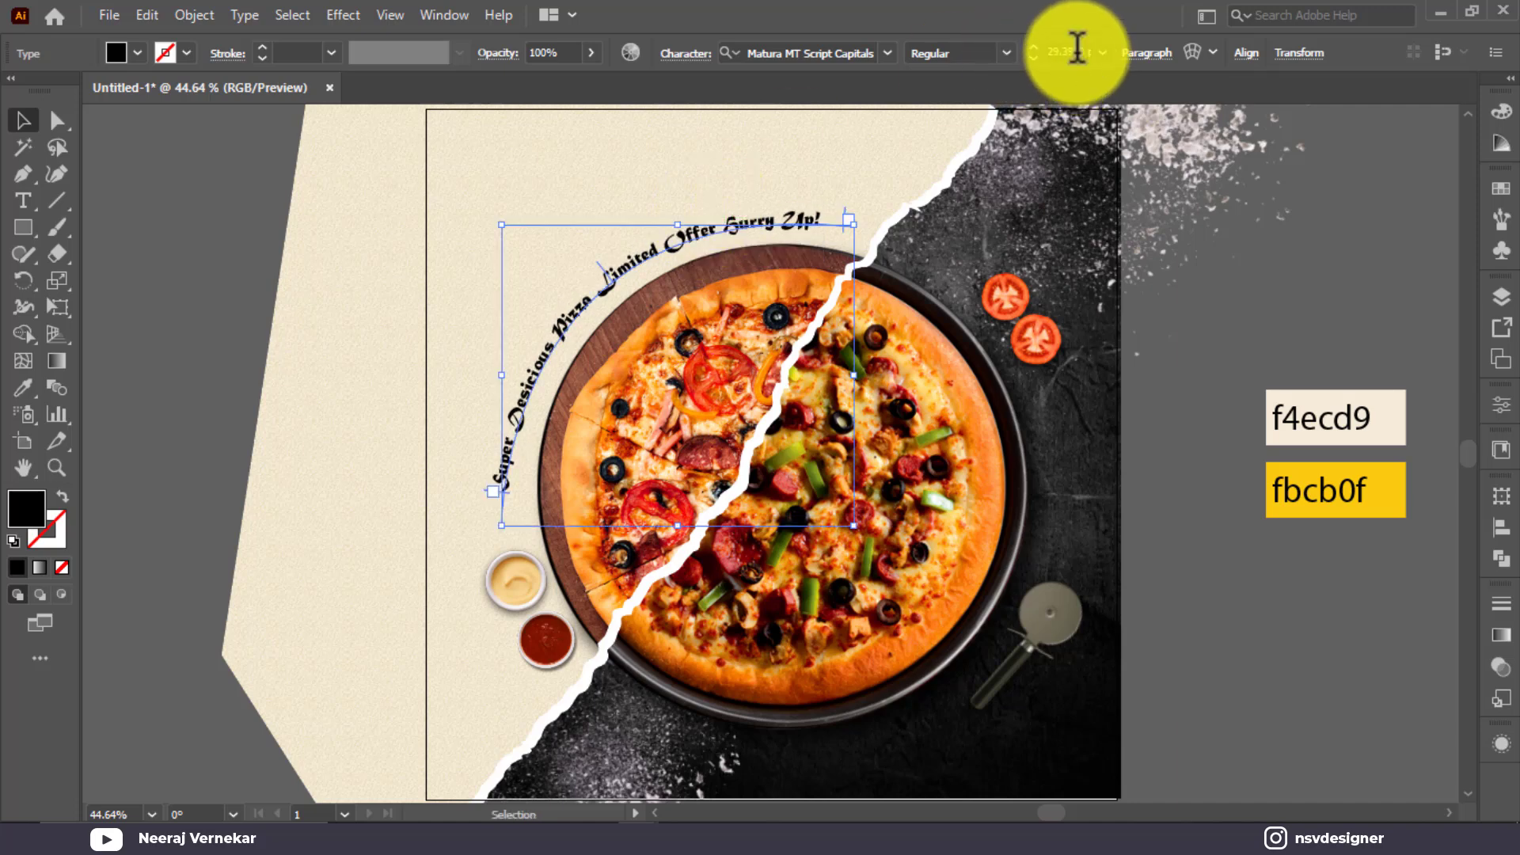
click(1078, 51)
scroll(1077, 51, up, 1)
drag(635, 271, 638, 273)
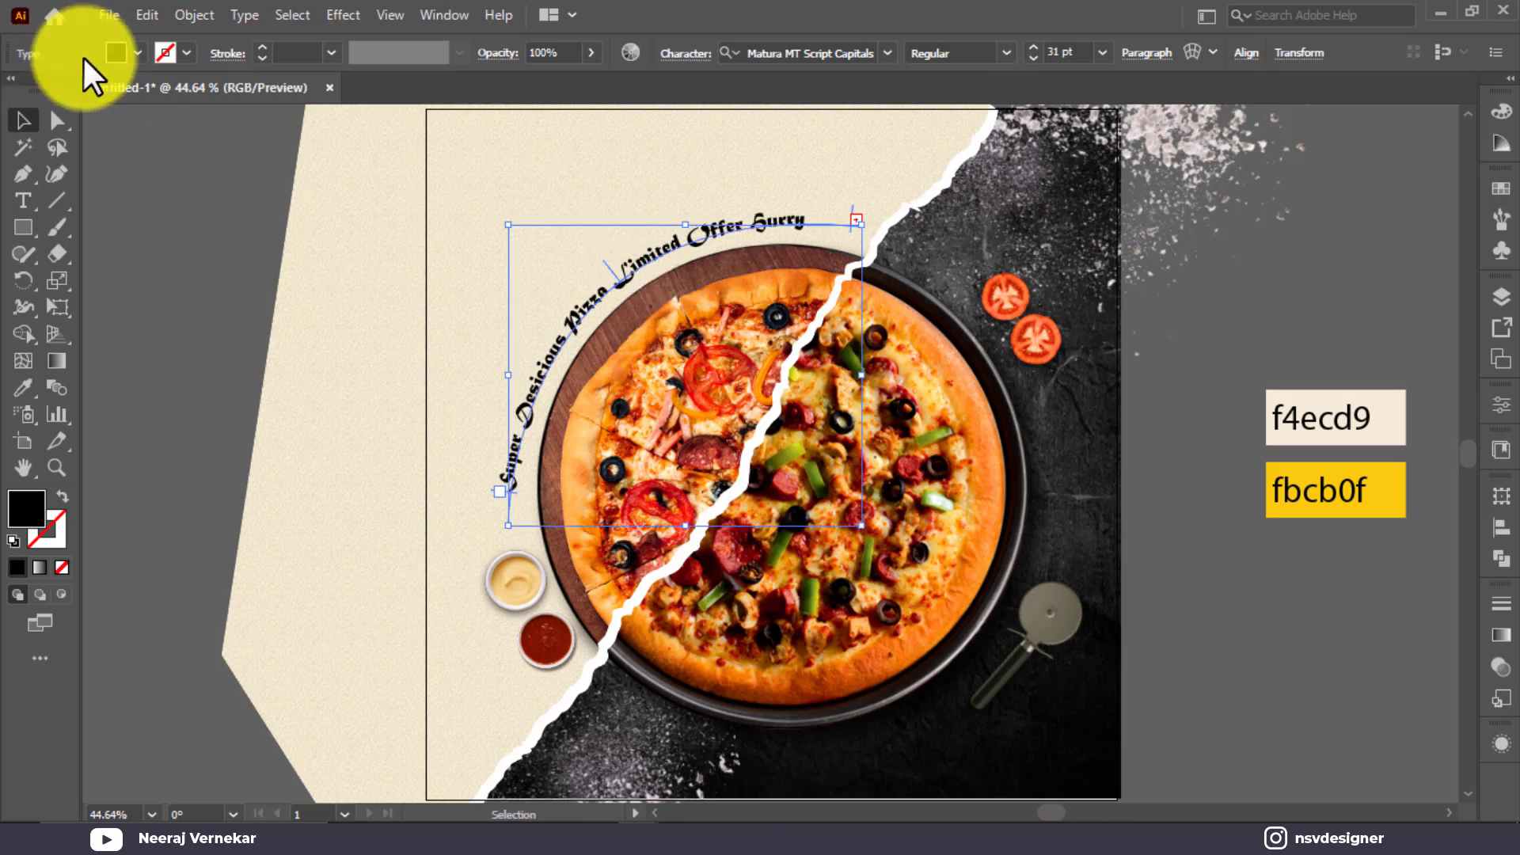
Fill the curved text with dark red and deselect it
click(119, 54)
click(155, 88)
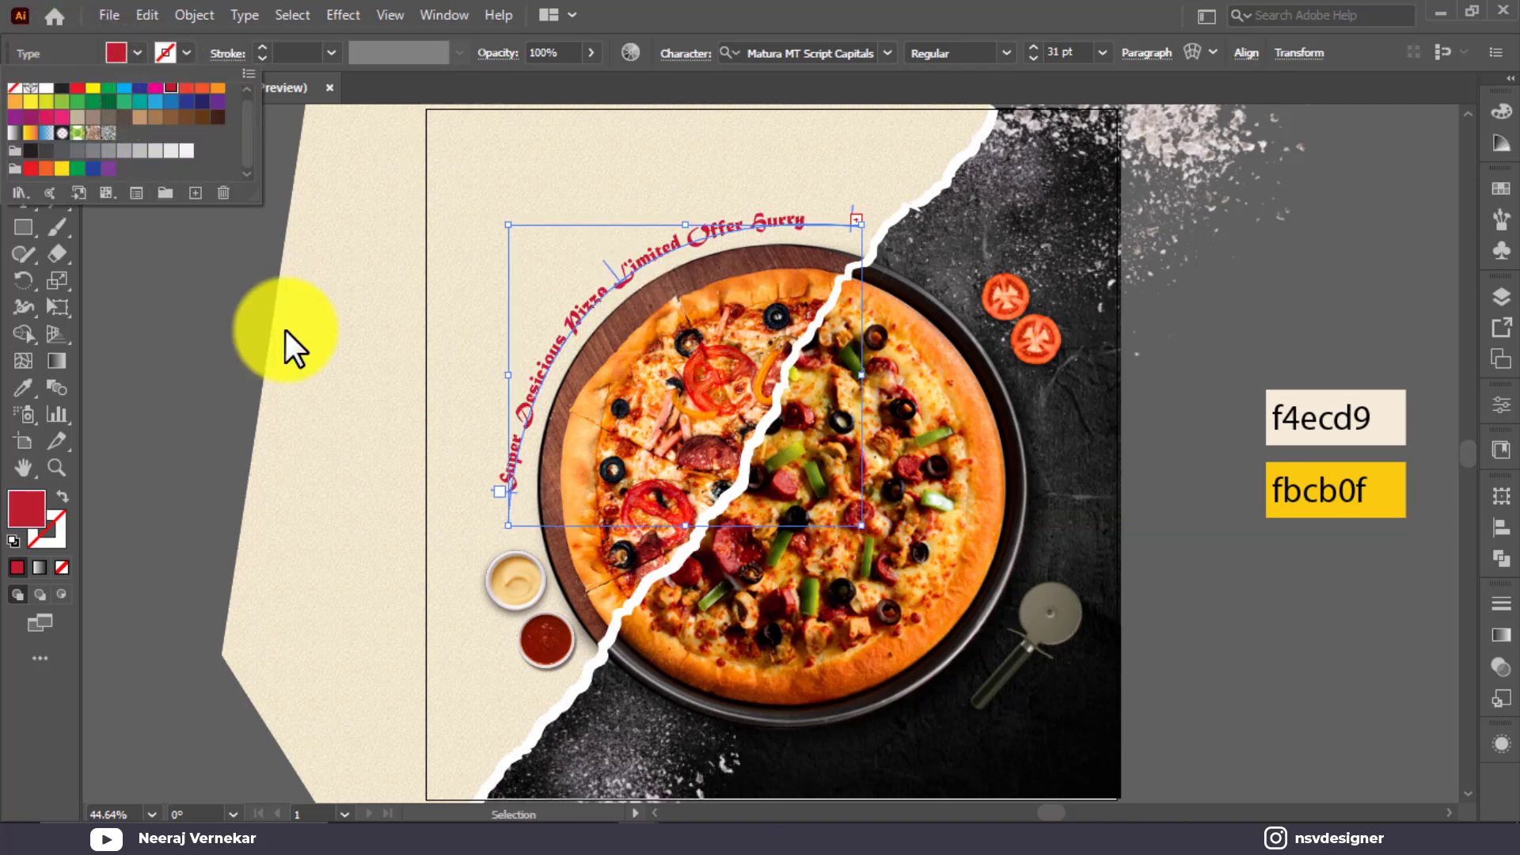
click(237, 341)
click(226, 343)
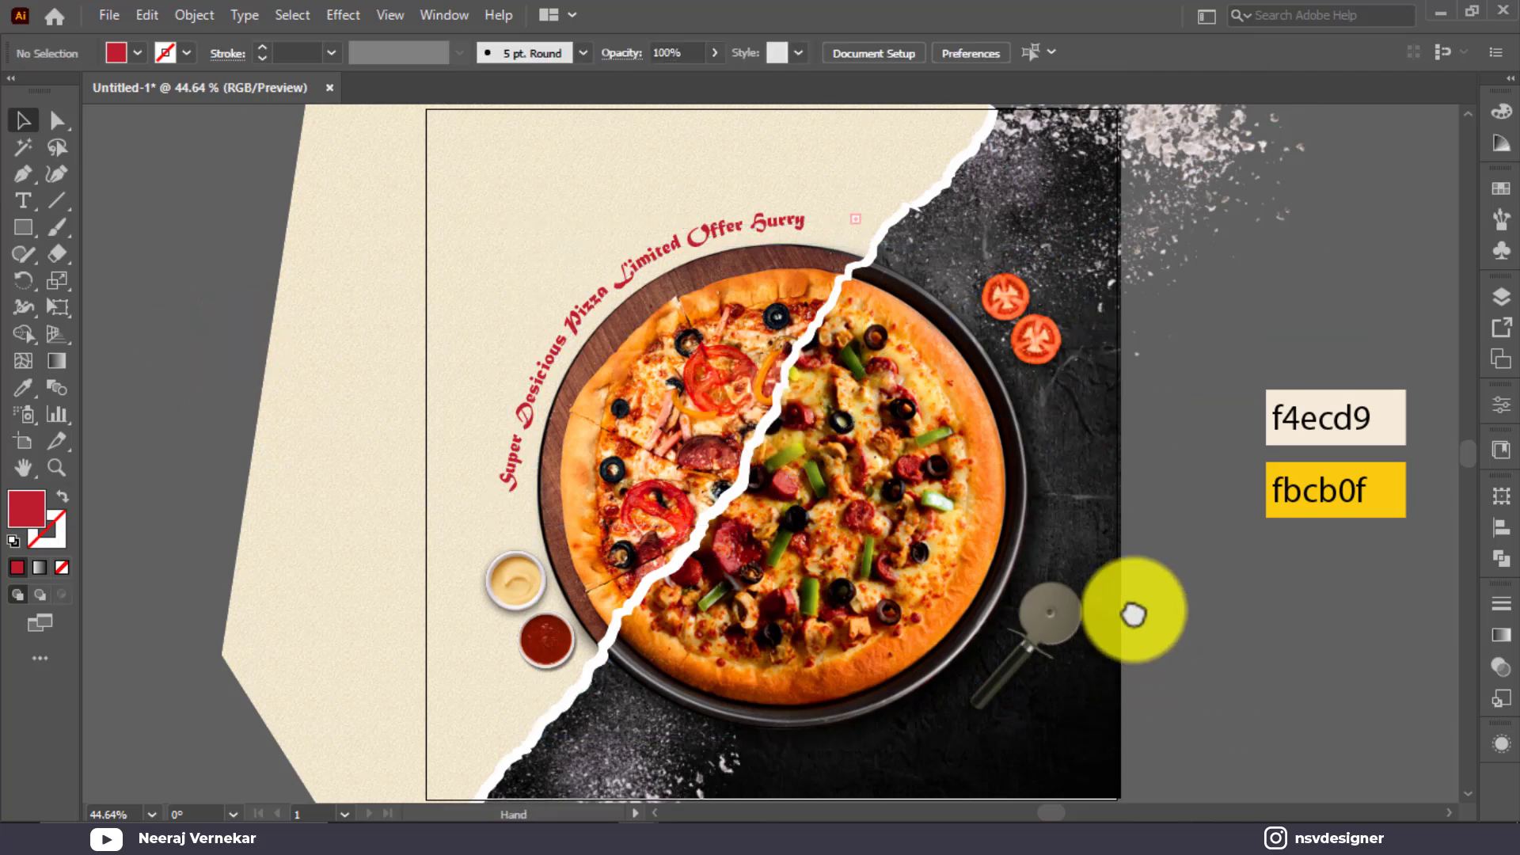
Draw a small rectangle in the artboard's lower-right corner and fill it with the yellow fbcb0f sample colour
drag(1141, 642, 1105, 462)
click(27, 230)
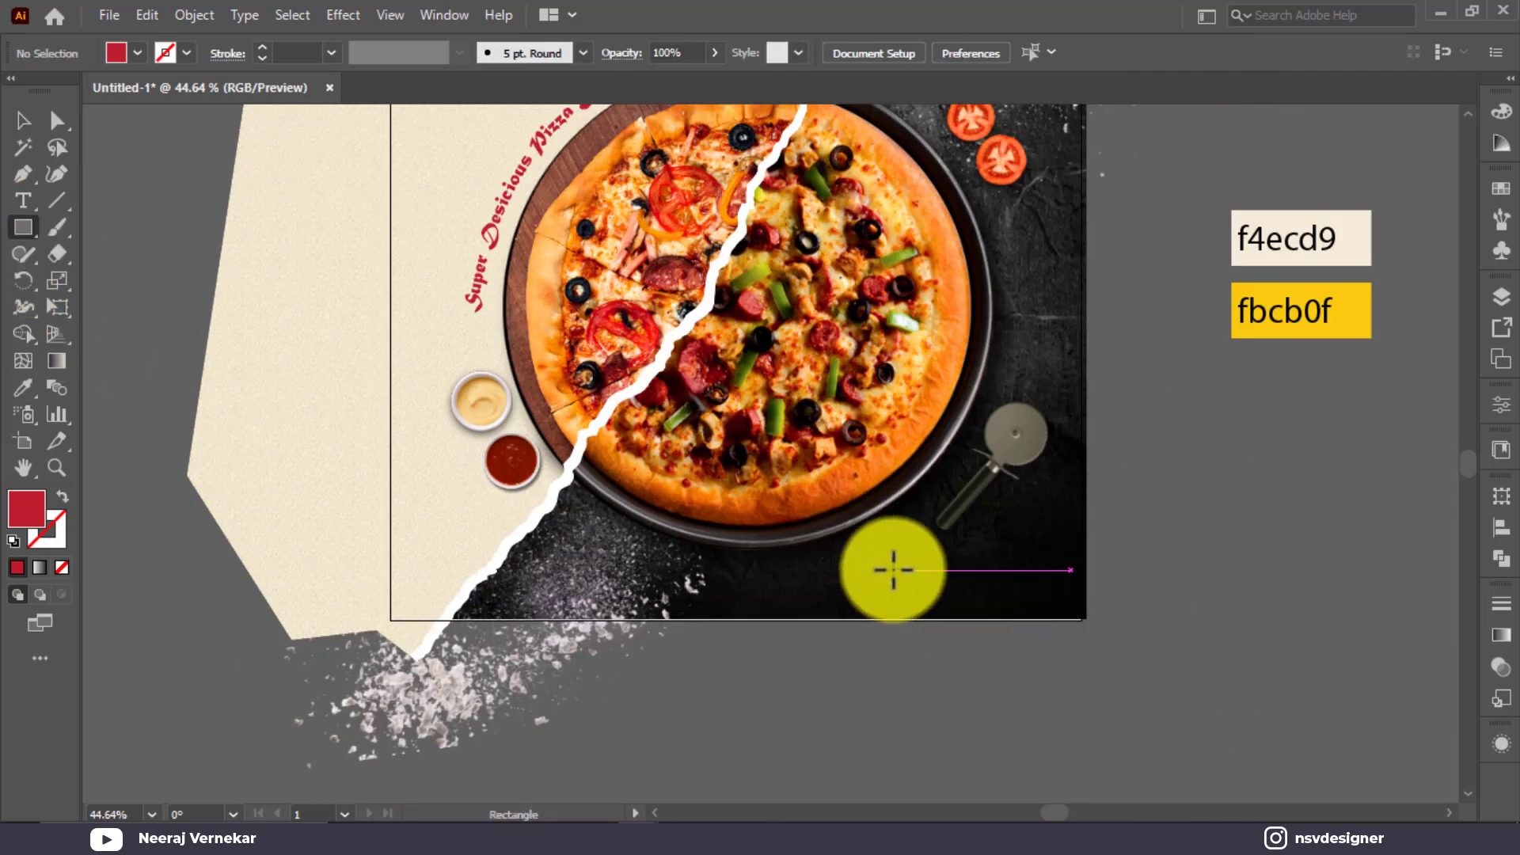
drag(907, 554, 1052, 592)
key(i)
click(1338, 315)
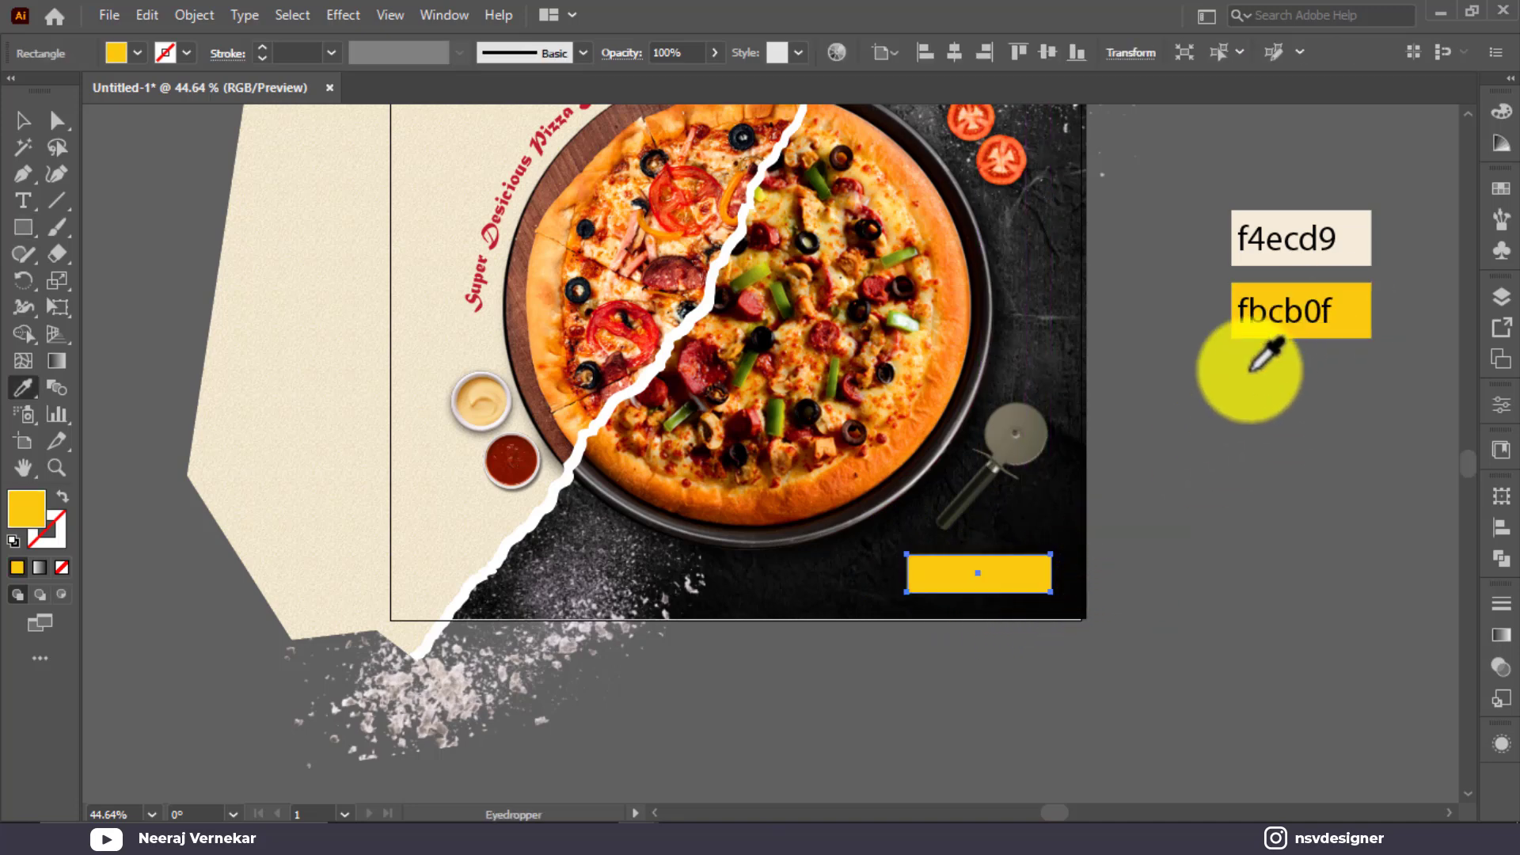
Round all corners of the yellow rectangle to about 27 pt so it forms a pill-shaped button
key(v)
key(a)
drag(925, 573, 1024, 584)
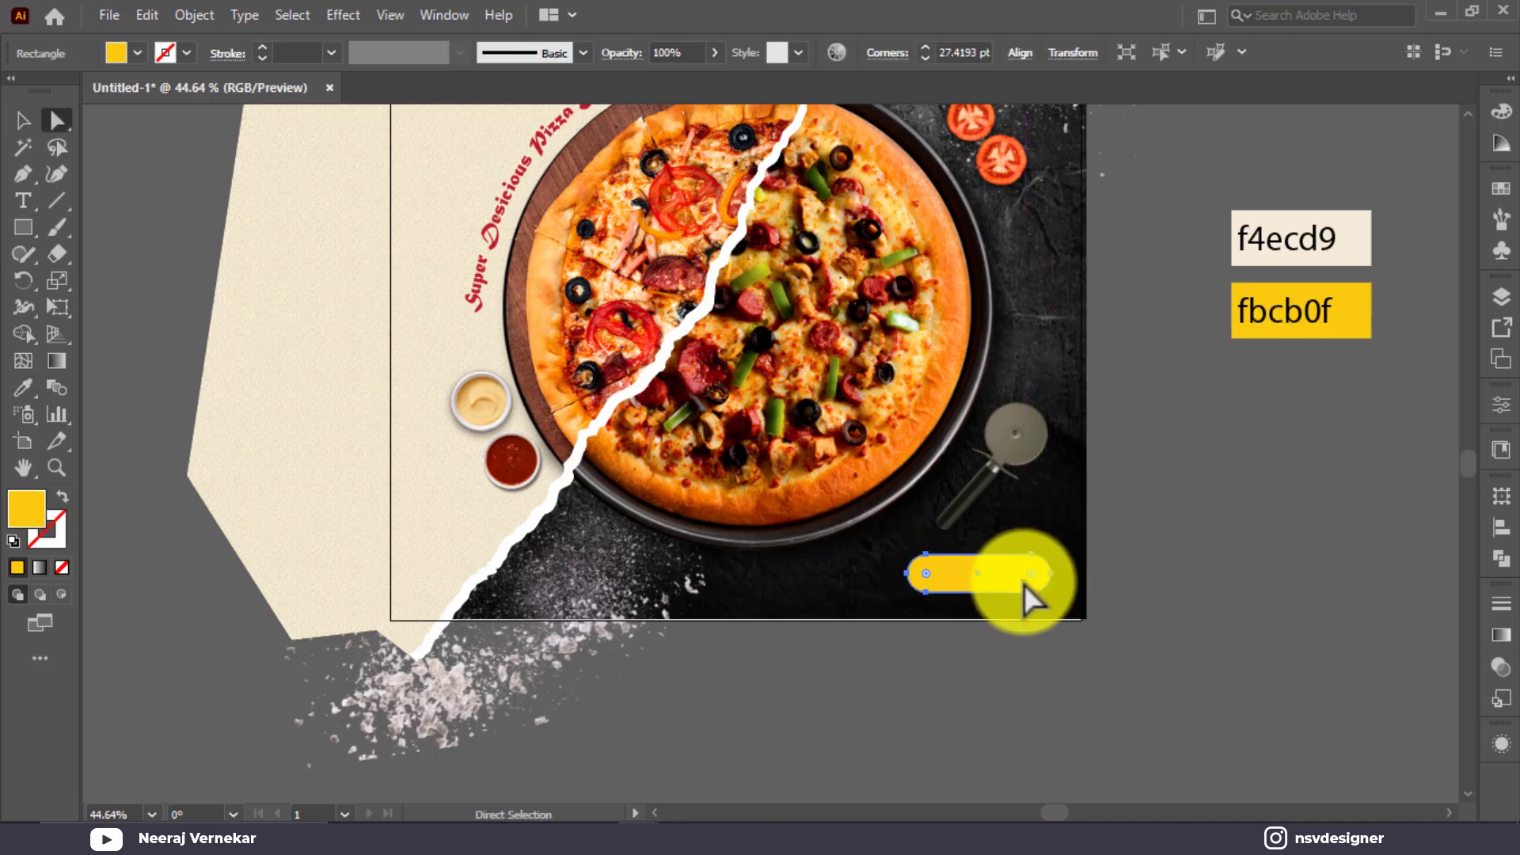
click(1247, 584)
Create the text "ORDER NOW" on the empty canvas below the artboard
click(23, 200)
click(824, 707)
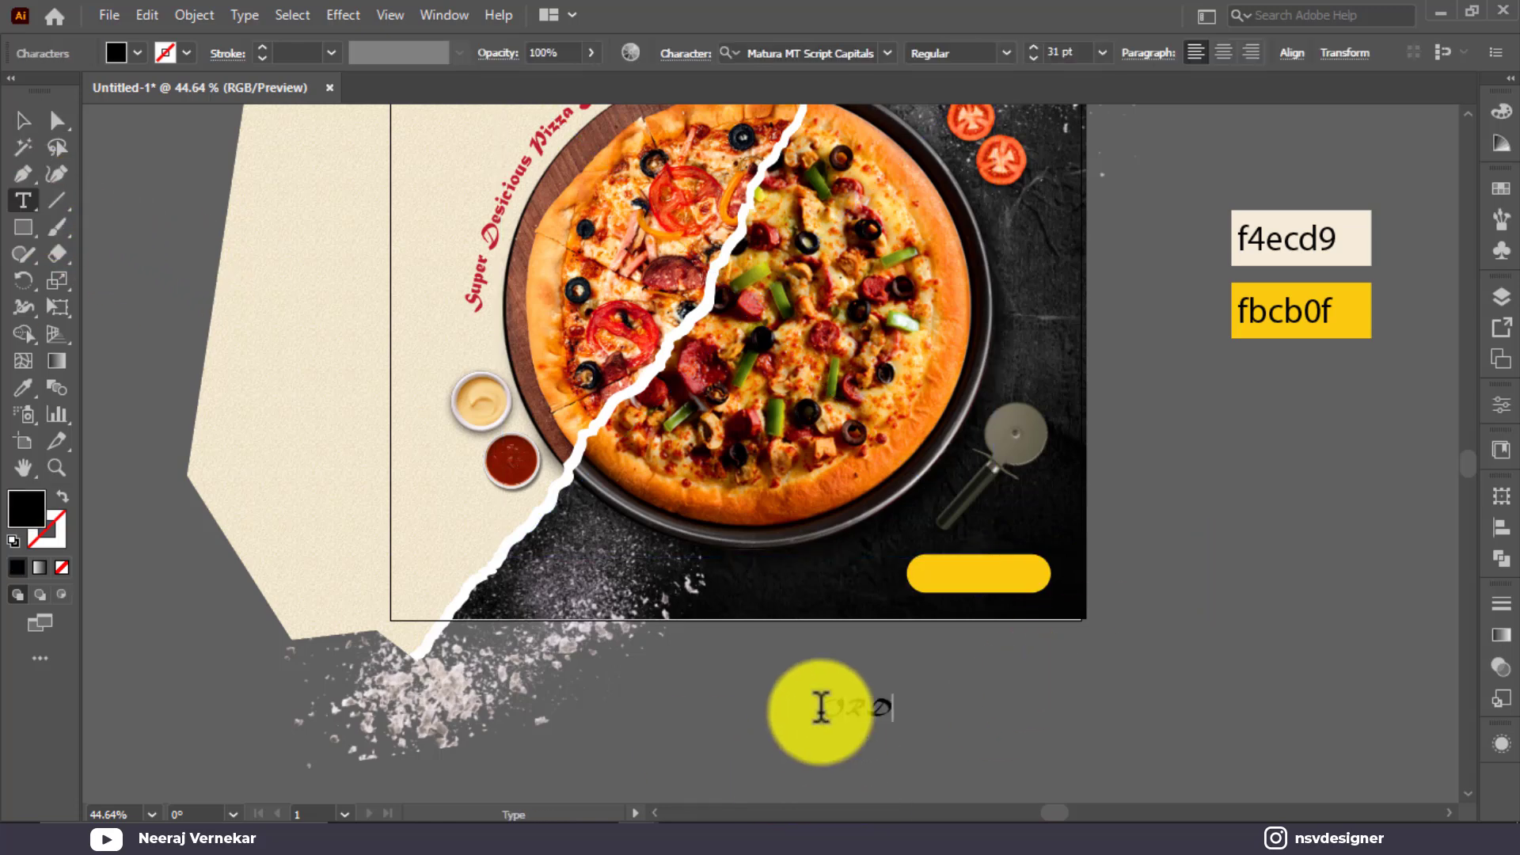
click(23, 121)
Set the ORDER NOW text's font to Montserrat Bold and deselect it
click(840, 52)
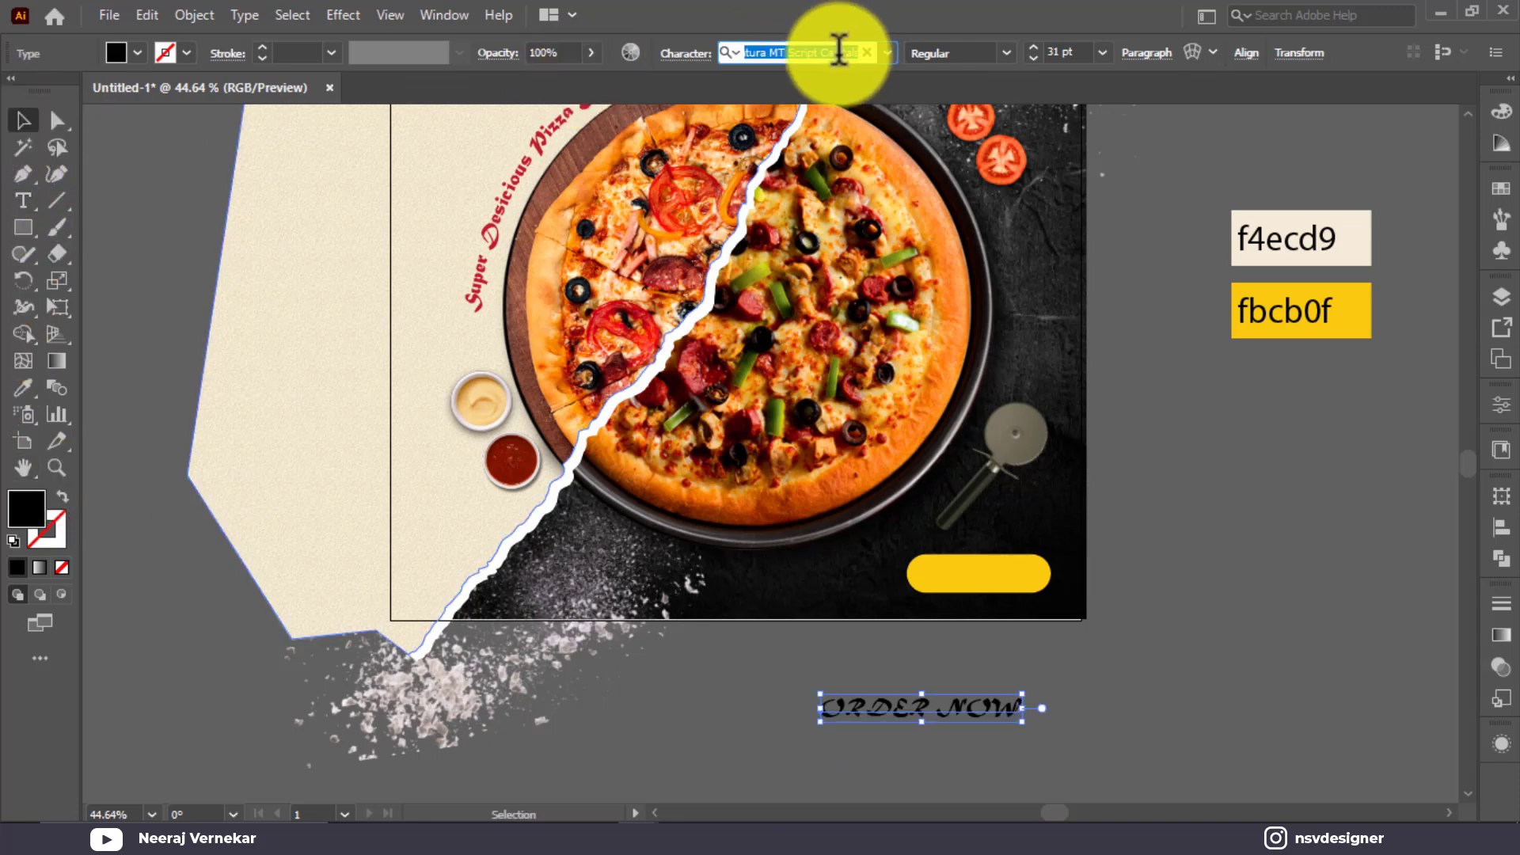
text(mon)
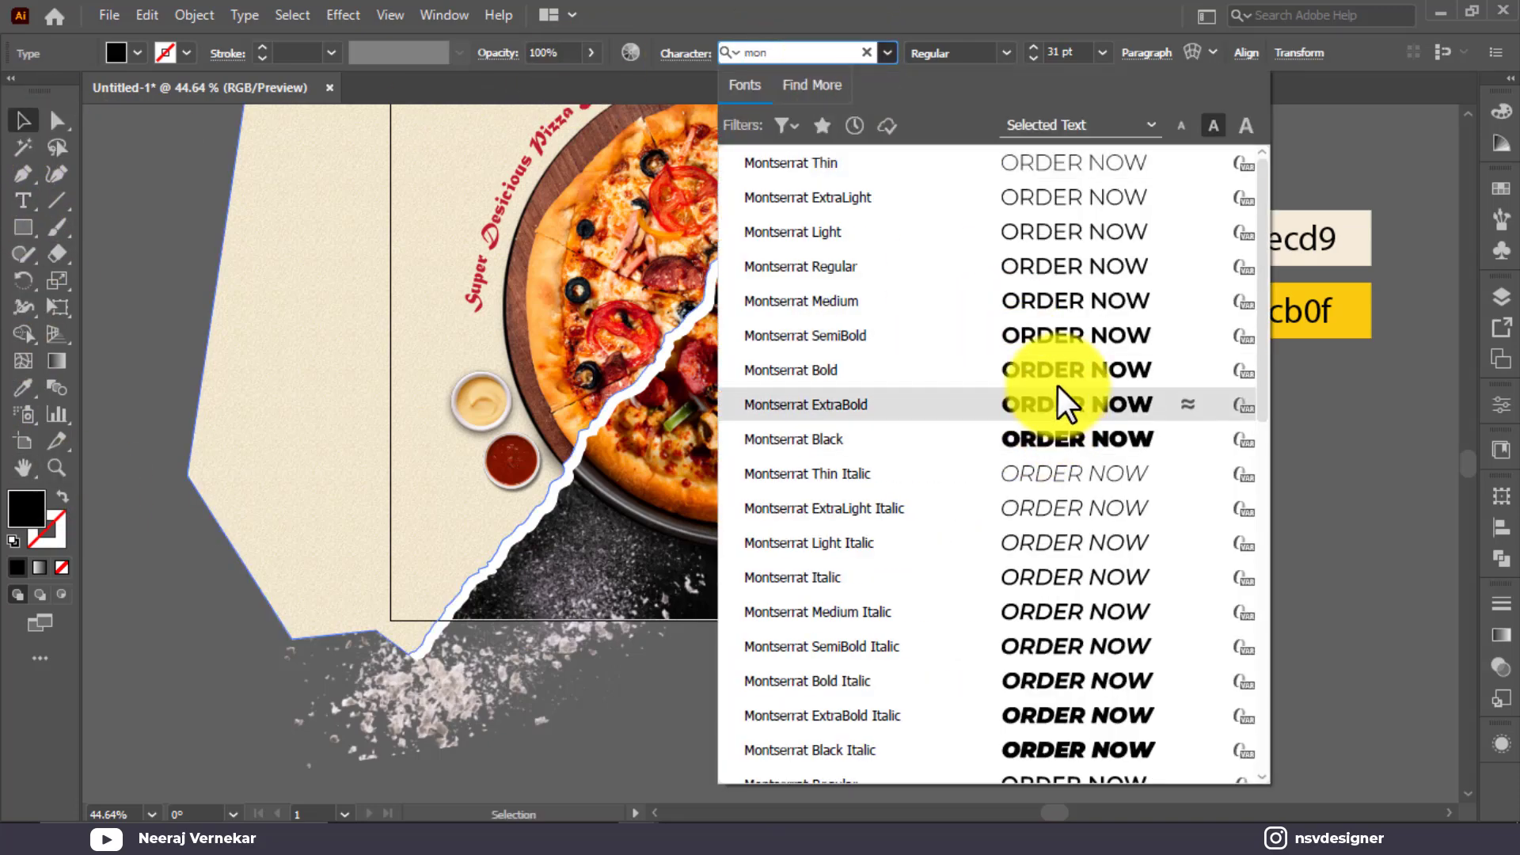
click(1058, 404)
click(1319, 723)
Move the ORDER NOW text onto the yellow button and apply the cream f4ecd9 sample colour to it
drag(826, 710, 984, 577)
key(i)
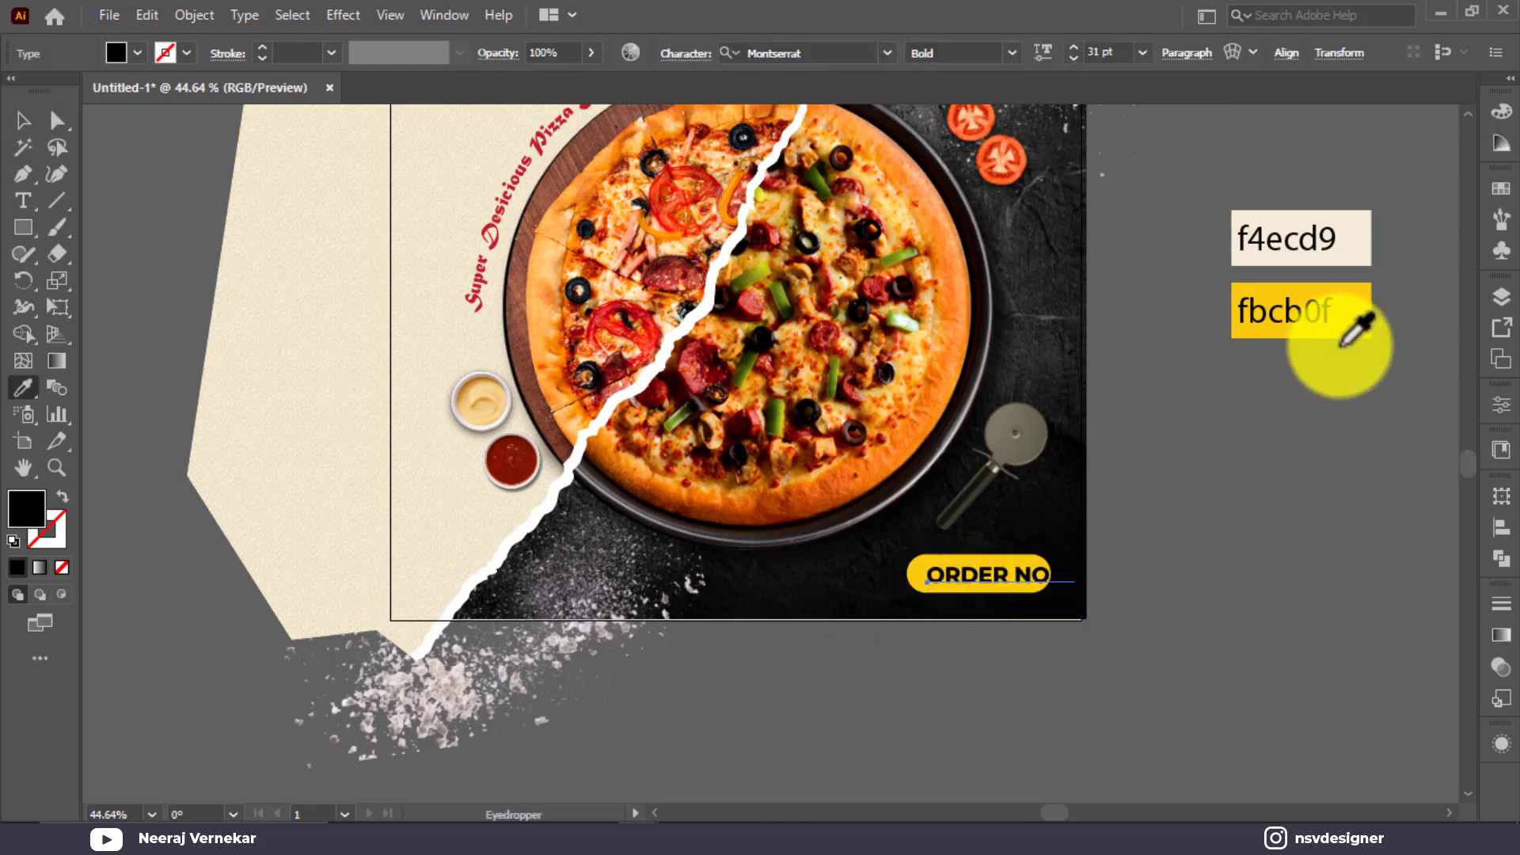
click(1319, 237)
key(v)
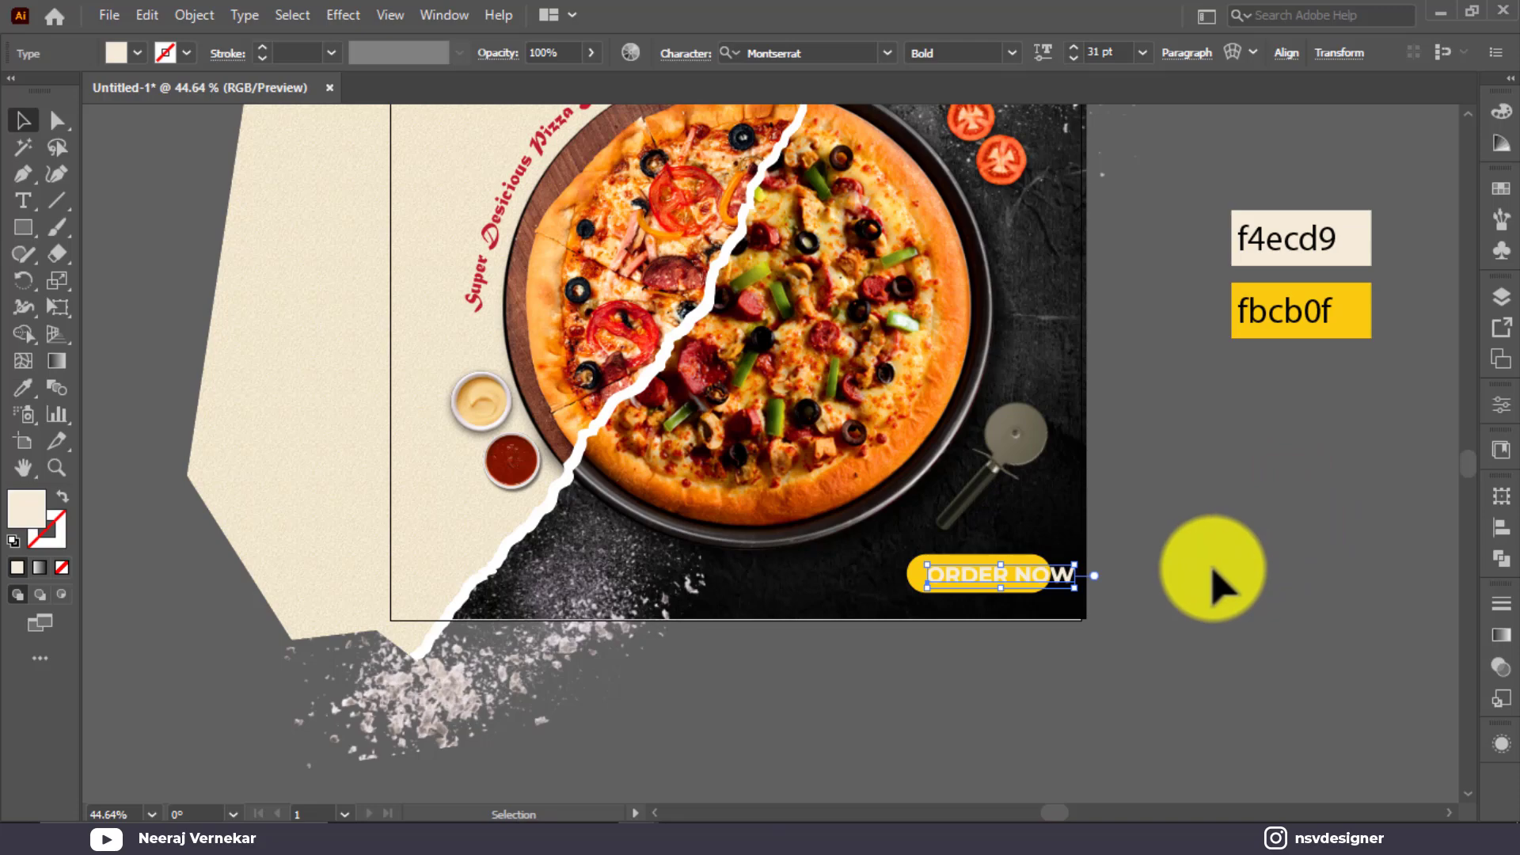
Scale down the ORDER NOW text in black and centre it inside the yellow button
scroll(1085, 594, up, 4)
drag(974, 560, 938, 546)
drag(1039, 565, 905, 540)
key(ctrl+0)
click(1004, 512)
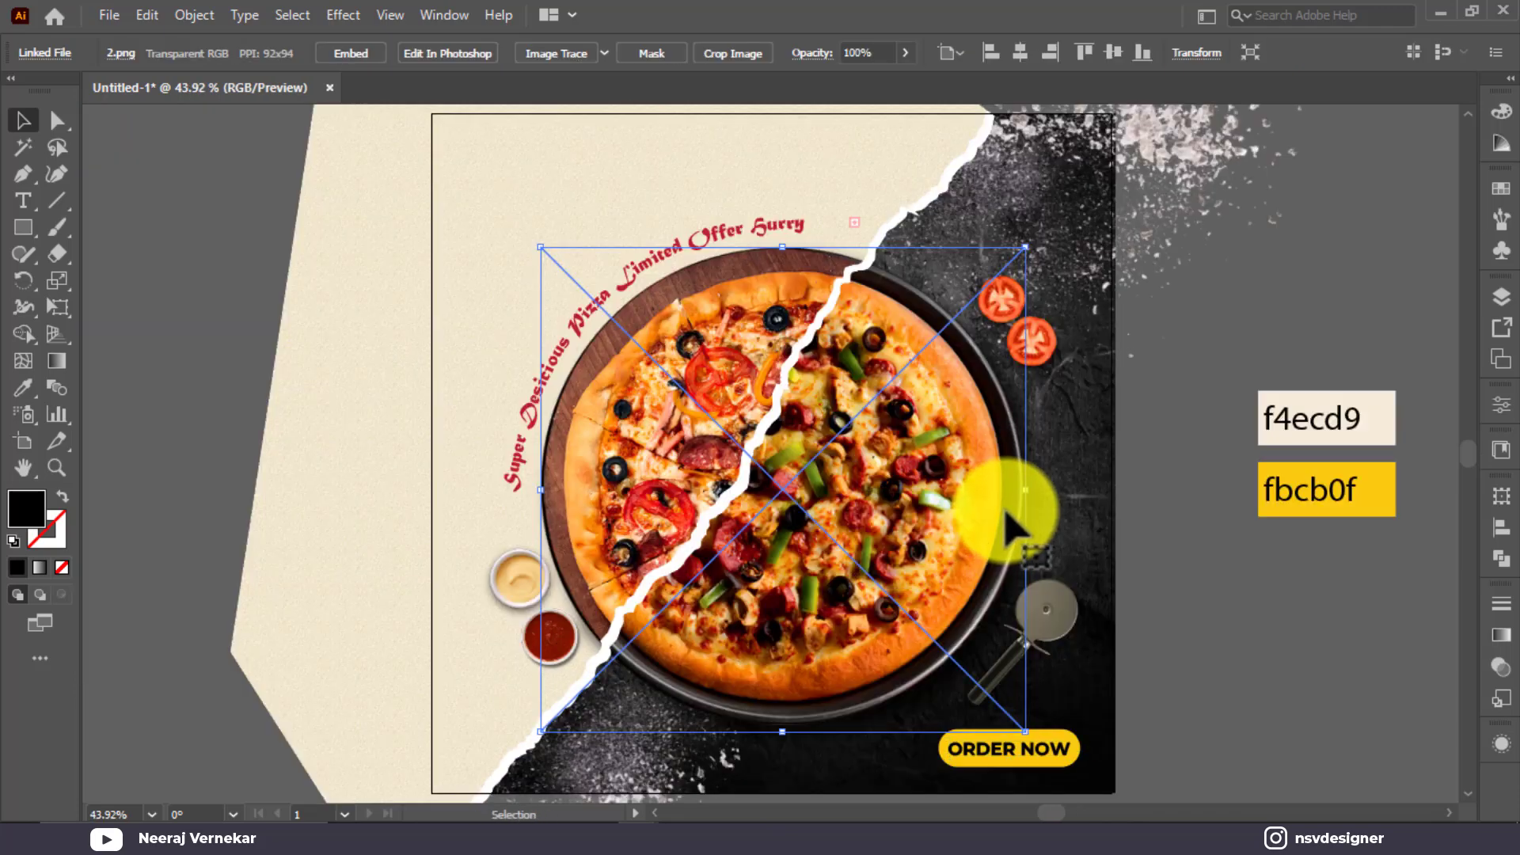
Nudge the red curved text slightly closer to the pizza board's rim and deselect it
click(1302, 299)
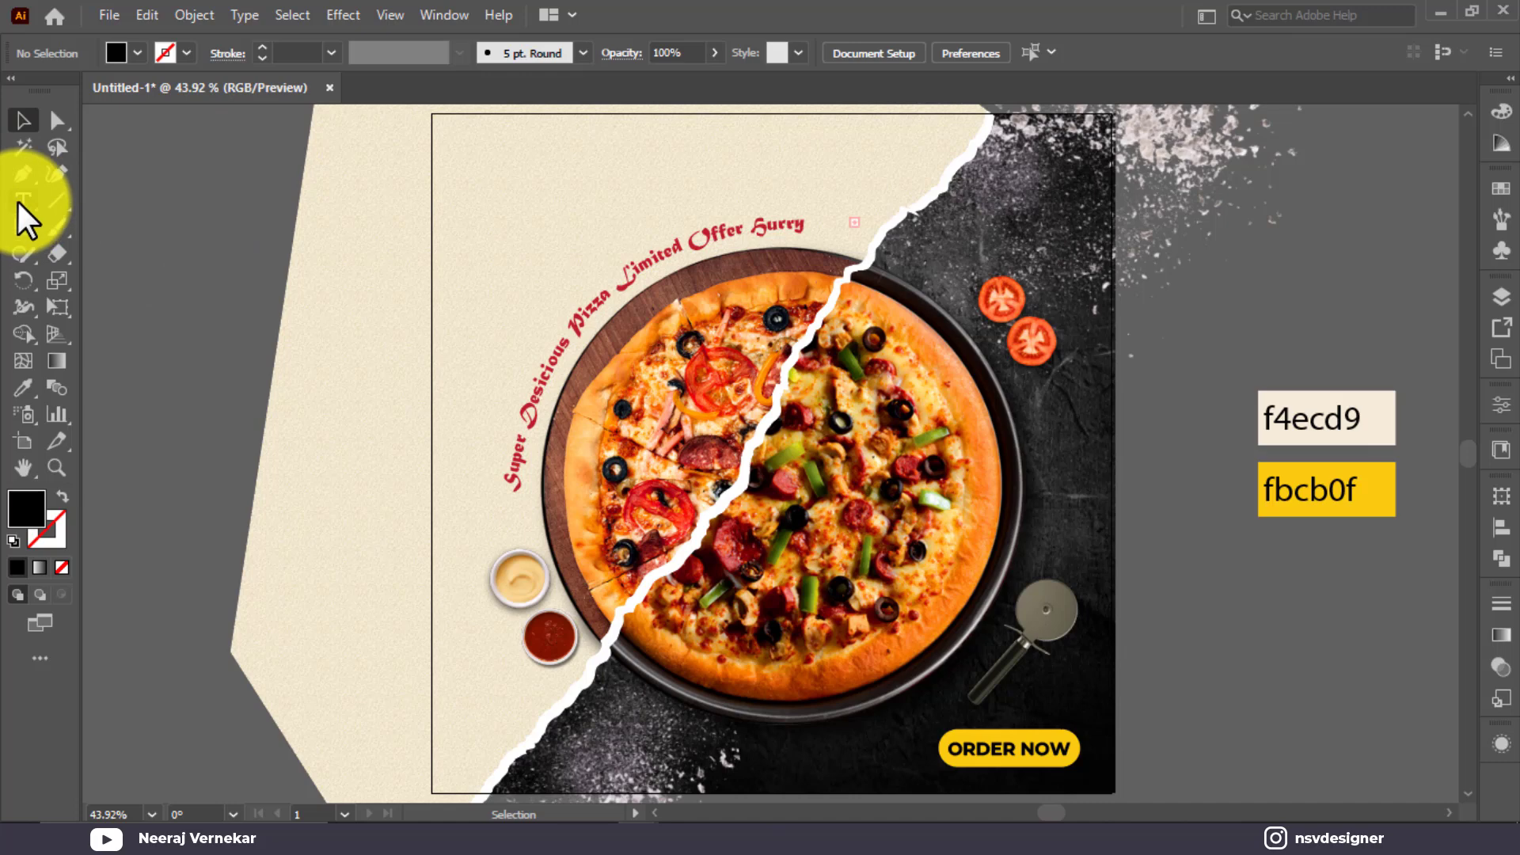
click(679, 257)
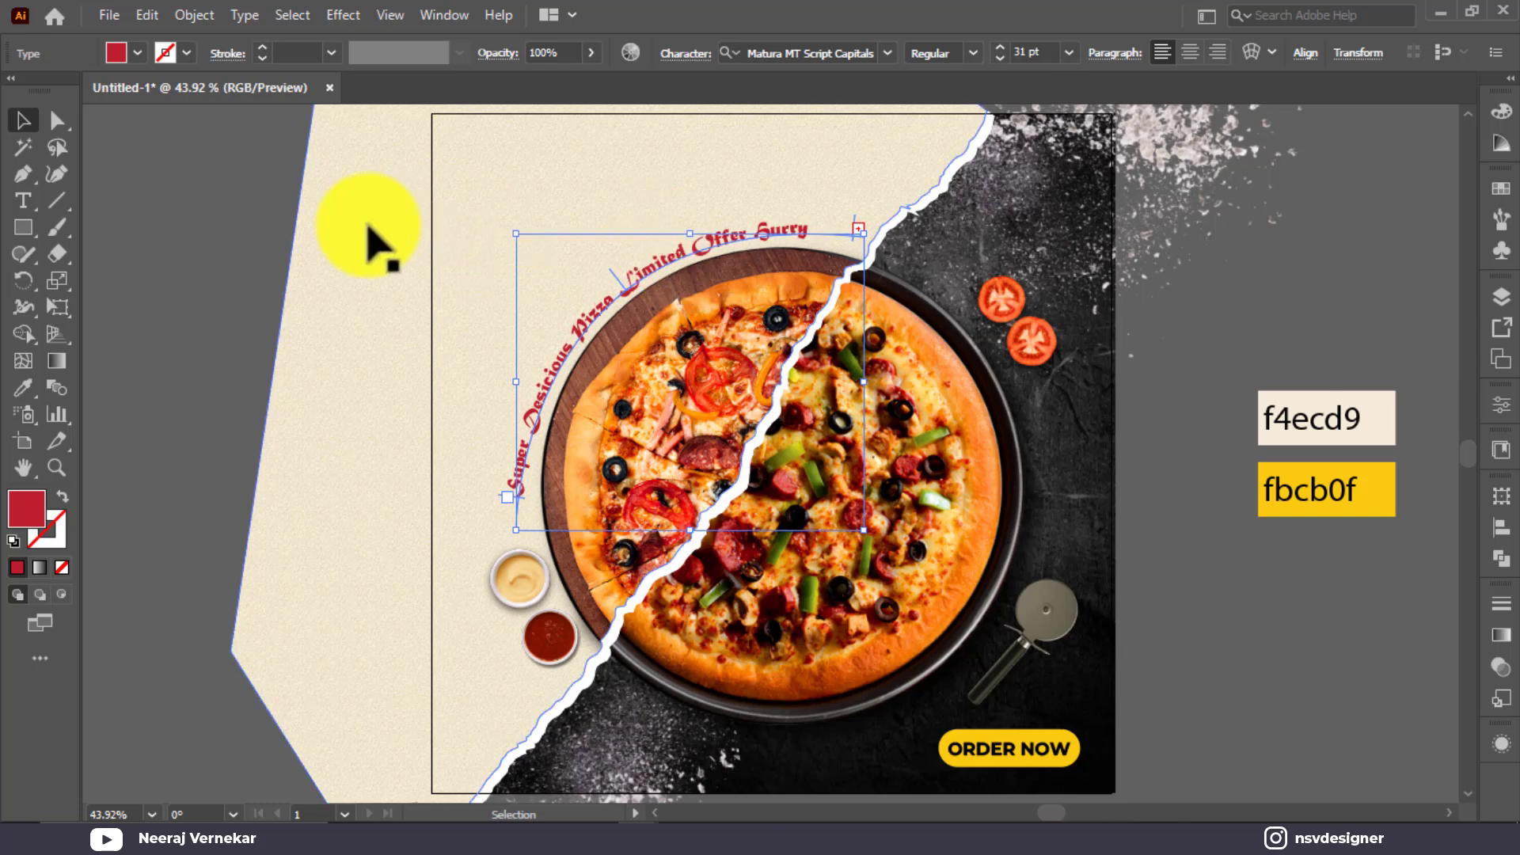
click(225, 220)
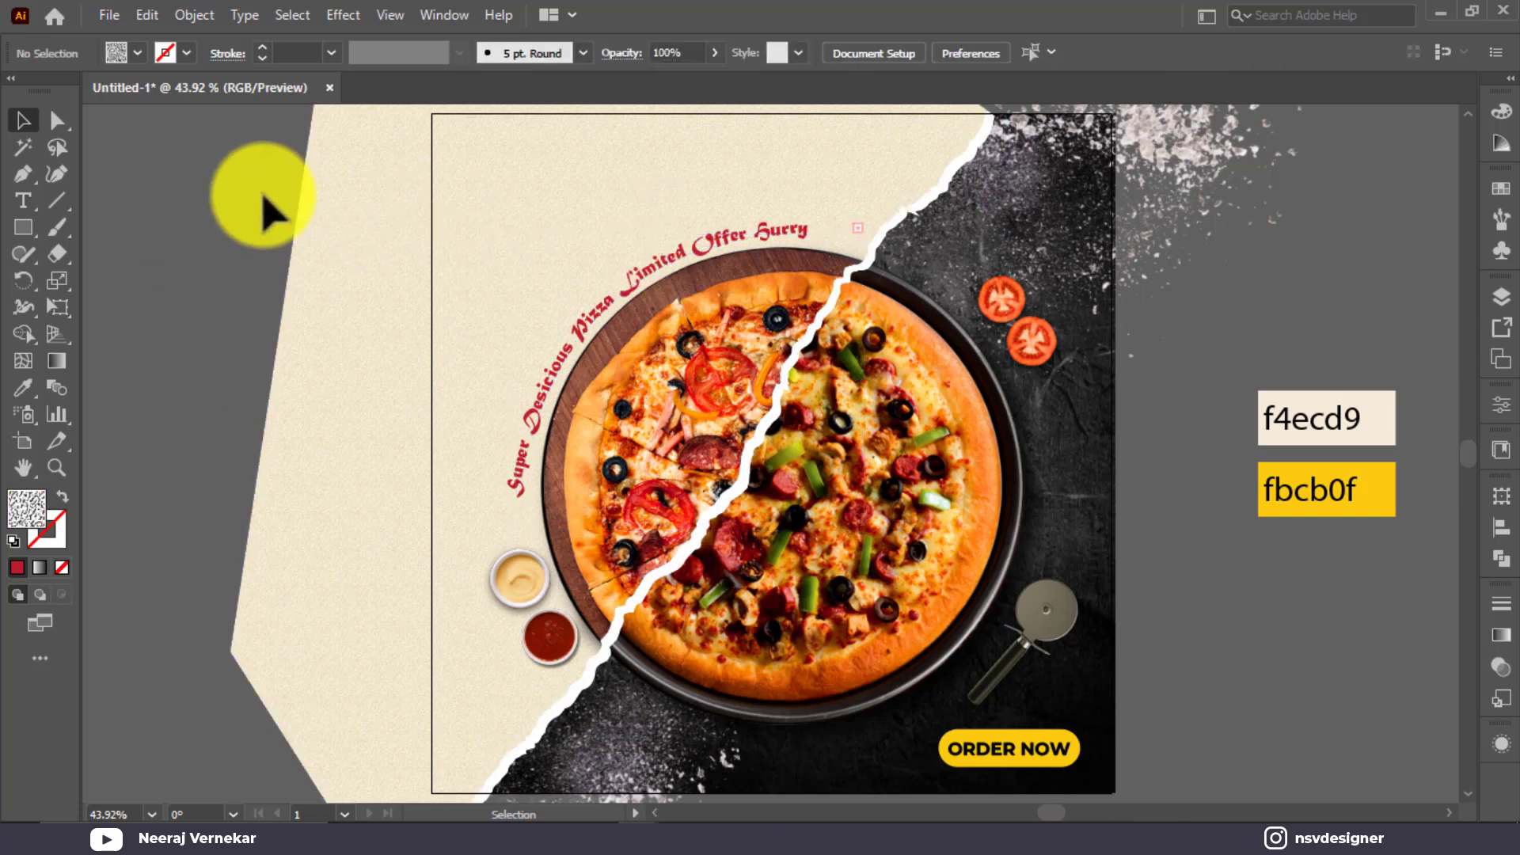